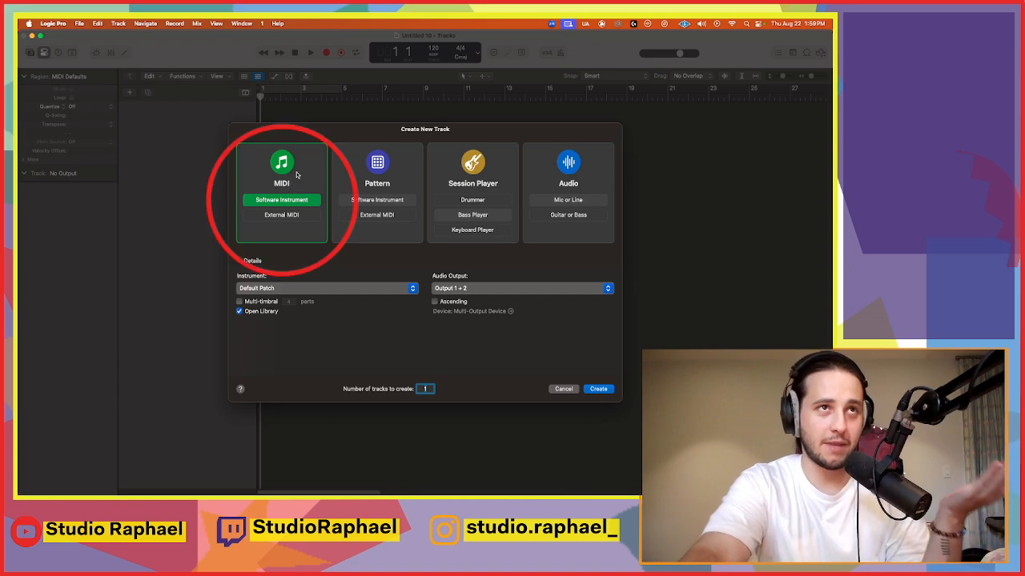
# Step: Compare the options for Pattern, Session Player and Audio tracks, and return to the MIDI software instrument type
pyautogui.click(393, 179)
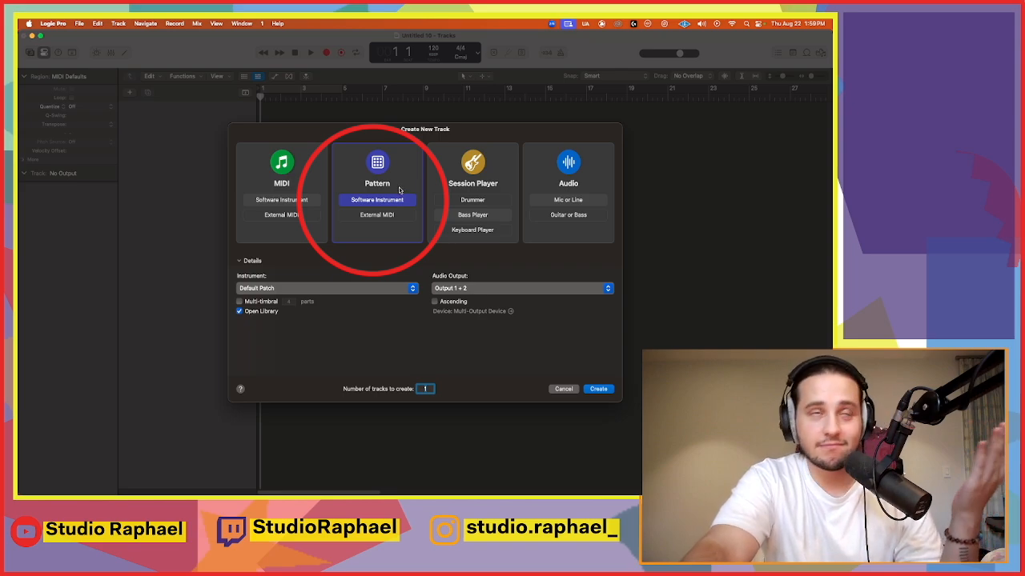
pyautogui.click(505, 182)
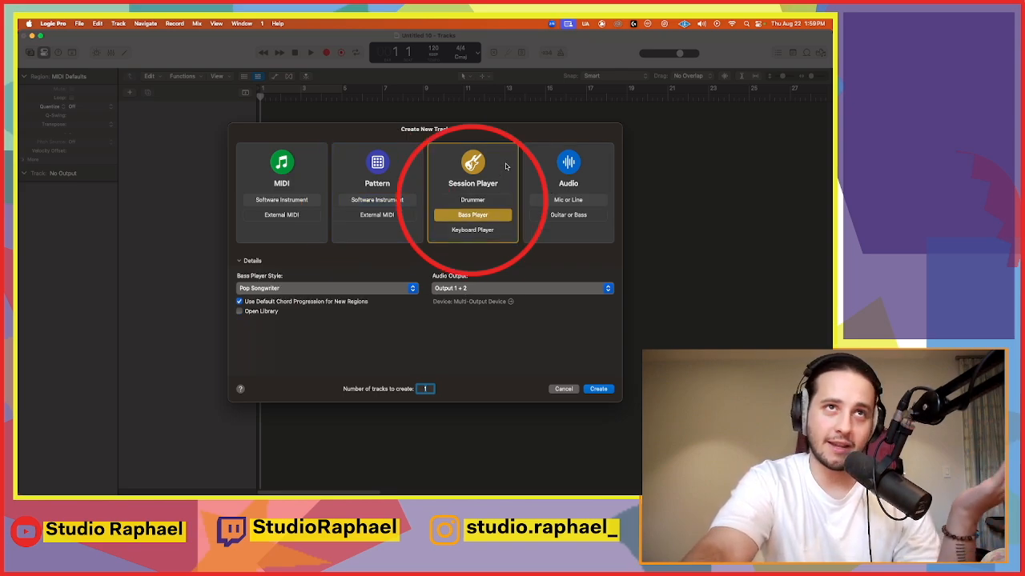
pyautogui.click(576, 165)
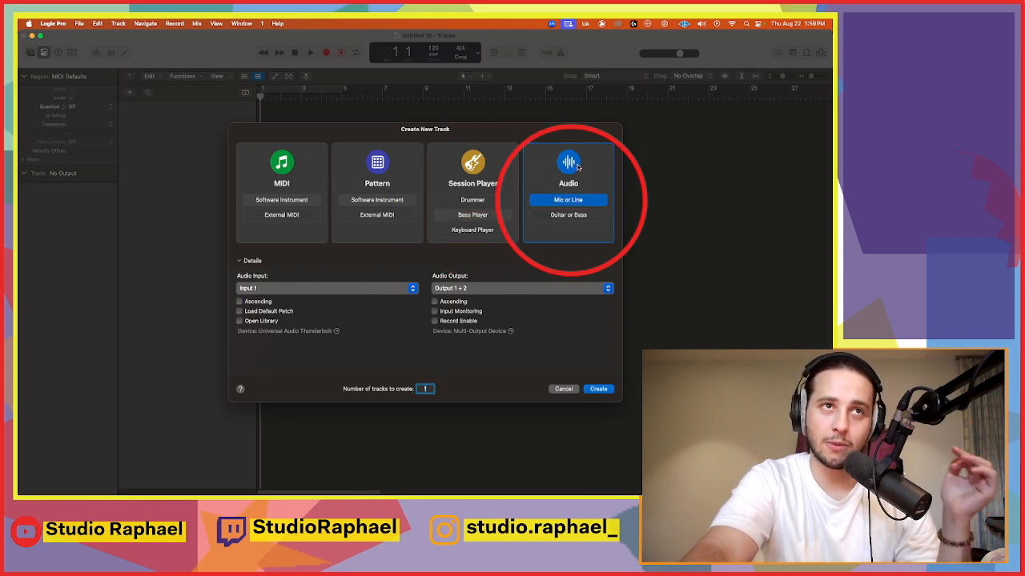
pyautogui.click(279, 172)
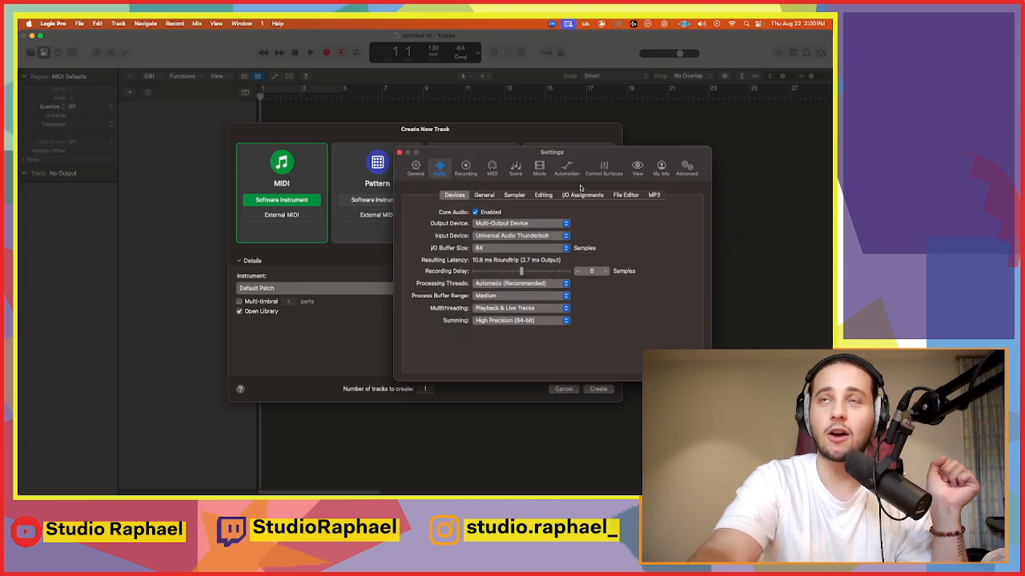
# Step: Review the available output devices in the audio device settings, keep Multi-Output Device, and close the settings
pyautogui.moveTo(592, 171); pyautogui.dragTo(352, 105)
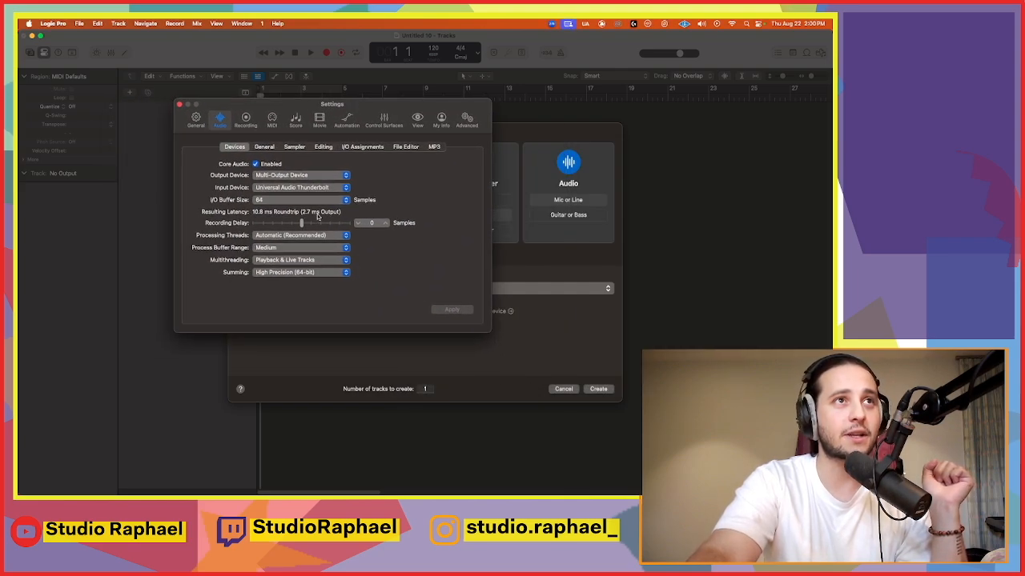
pyautogui.click(284, 176)
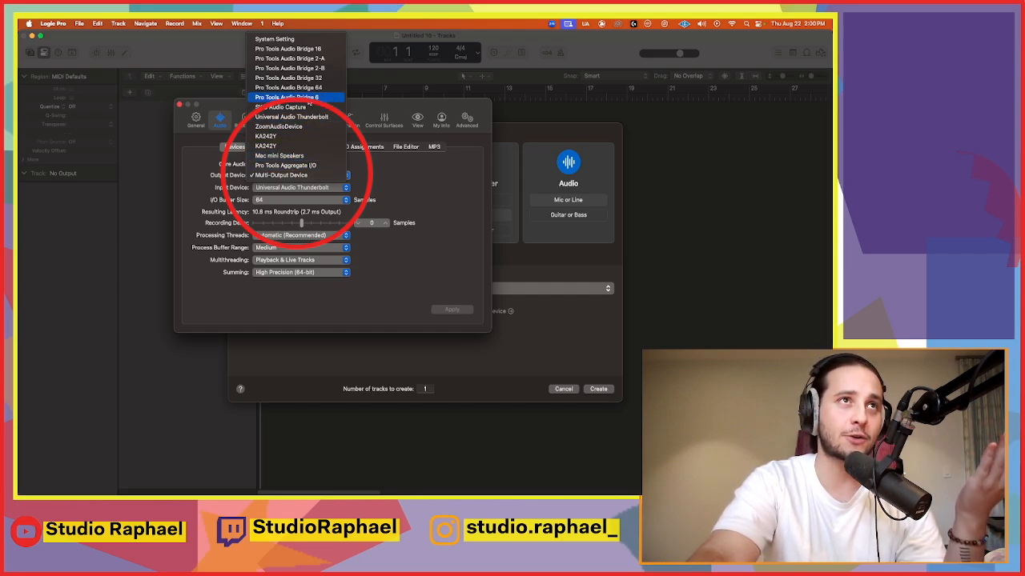
pyautogui.click(473, 246)
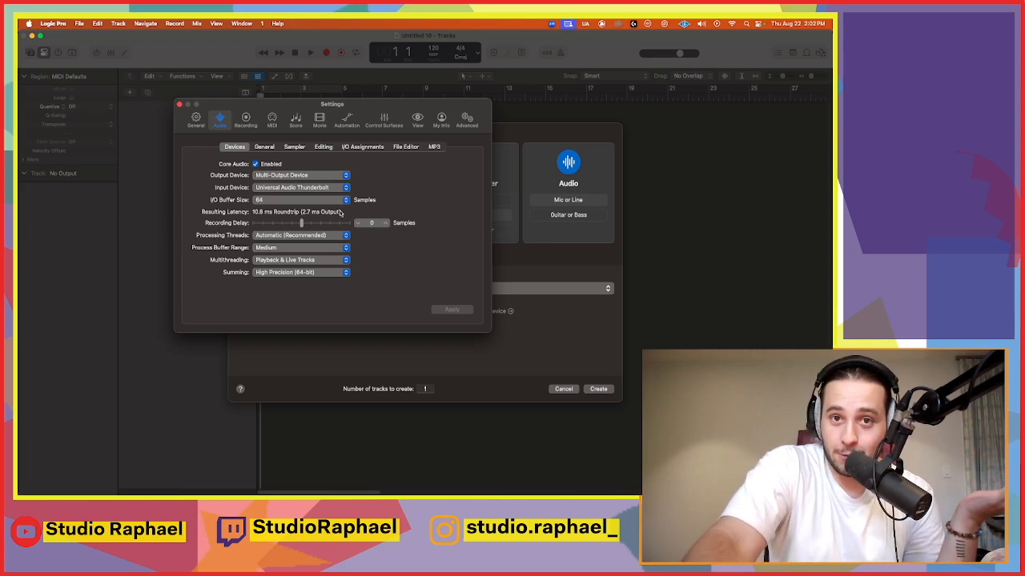
pyautogui.click(179, 104)
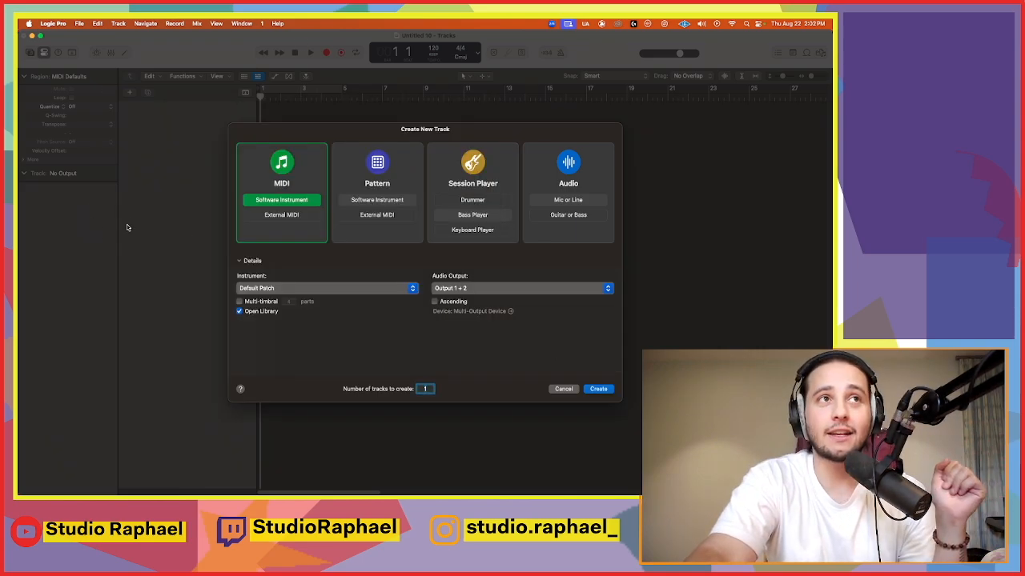
# Step: Create one software instrument track with the default patch and show the Musical Typing keyboard over the tracks area
pyautogui.click(599, 390)
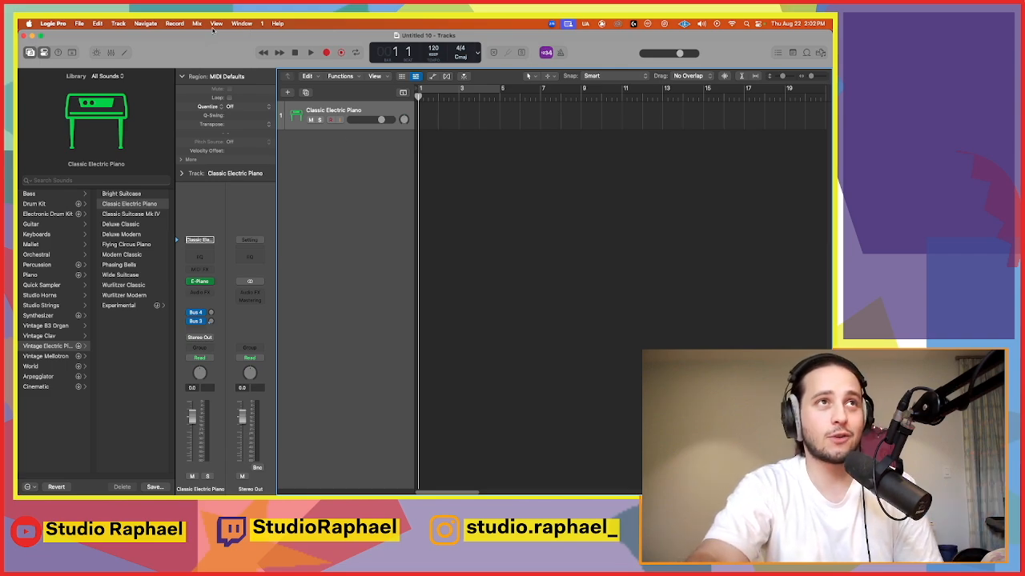
pyautogui.click(241, 23)
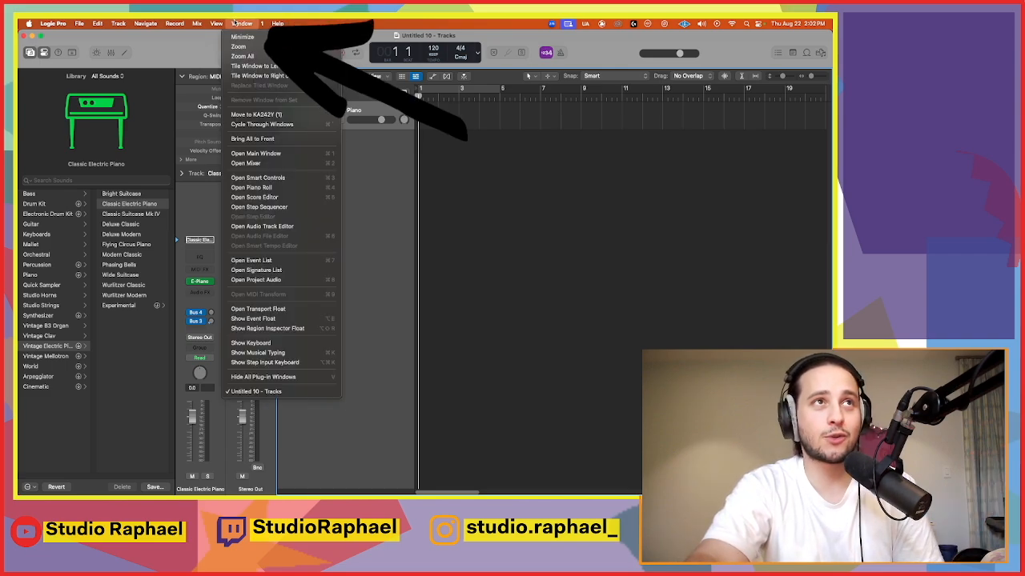
pyautogui.click(312, 355)
pyautogui.moveTo(272, 189); pyautogui.dragTo(574, 149)
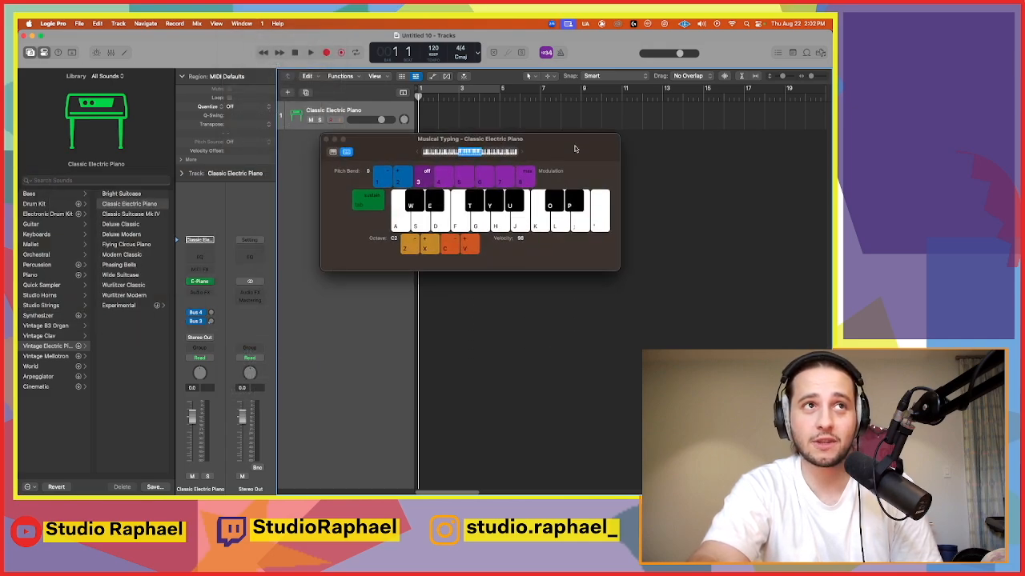
# Step: Close the Musical Typing keyboard and bring it back up
pyautogui.click(326, 140)
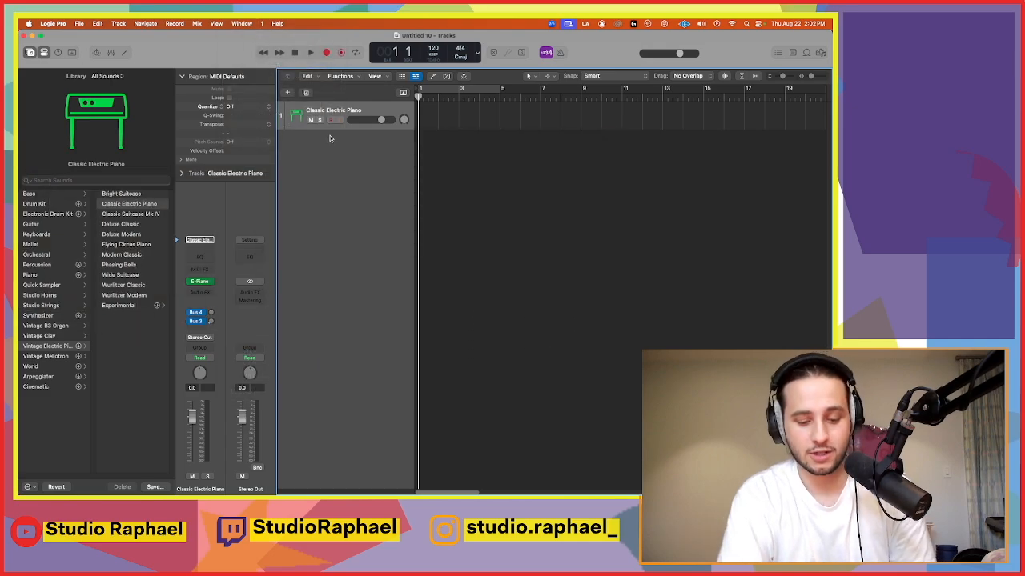
pyautogui.press('super+k')
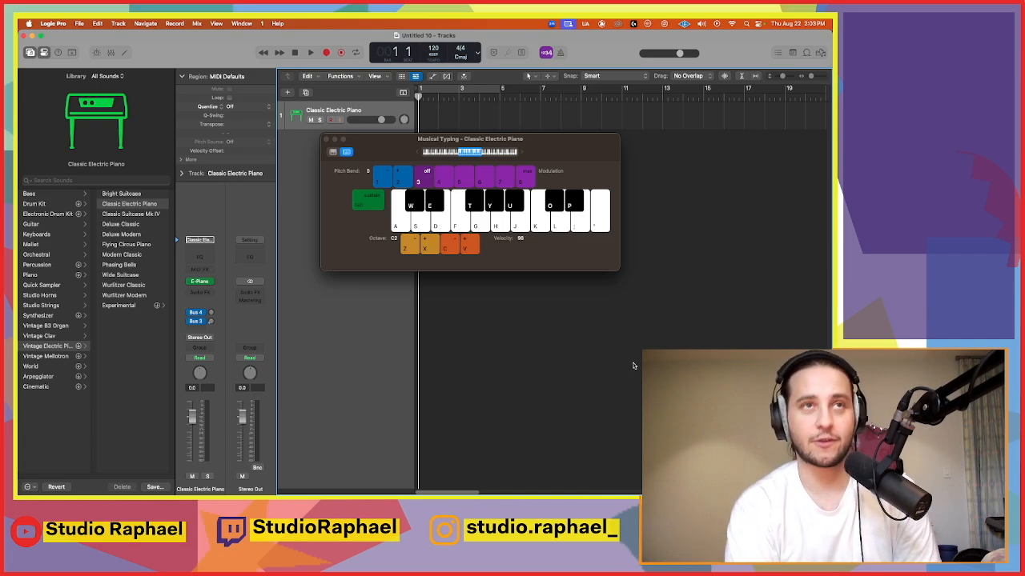
# Step: Play several white-key notes on the Musical Typing keyboard to hear the Classic Electric Piano
pyautogui.press('s')
pyautogui.press('d')
pyautogui.press('f')
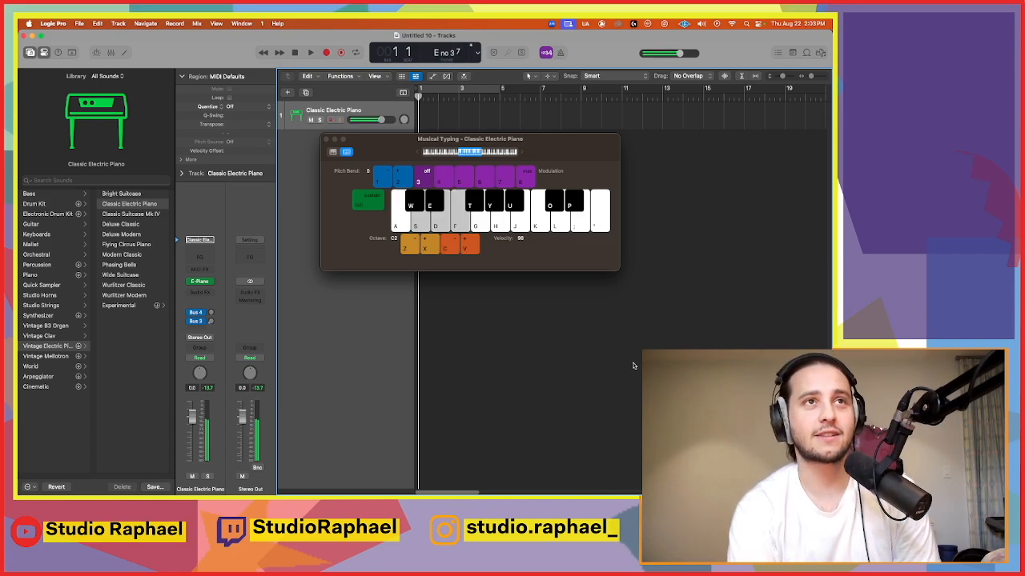
pyautogui.press('g')
pyautogui.press('h')
pyautogui.press('l')
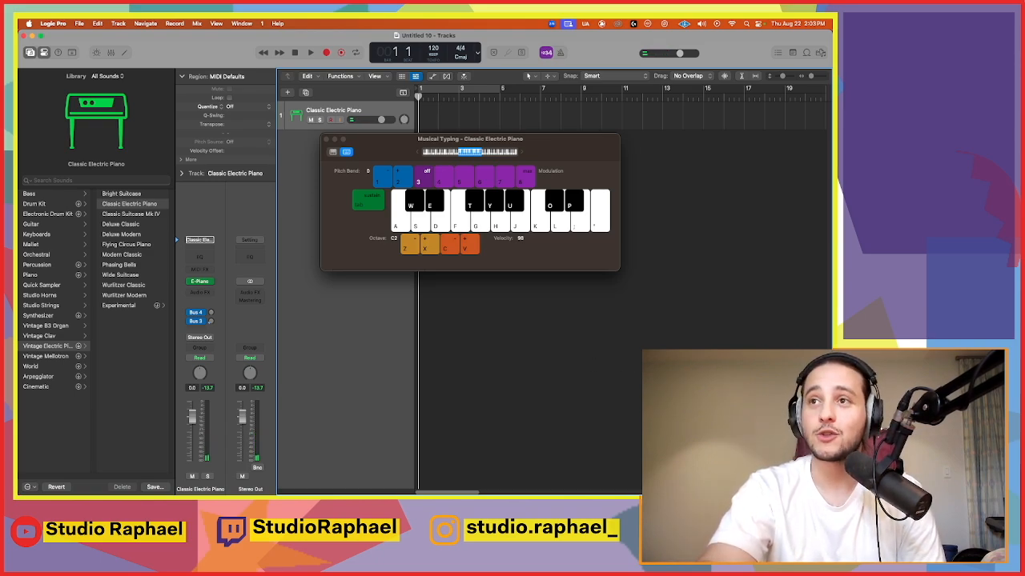
pyautogui.press('a')
pyautogui.press('s')
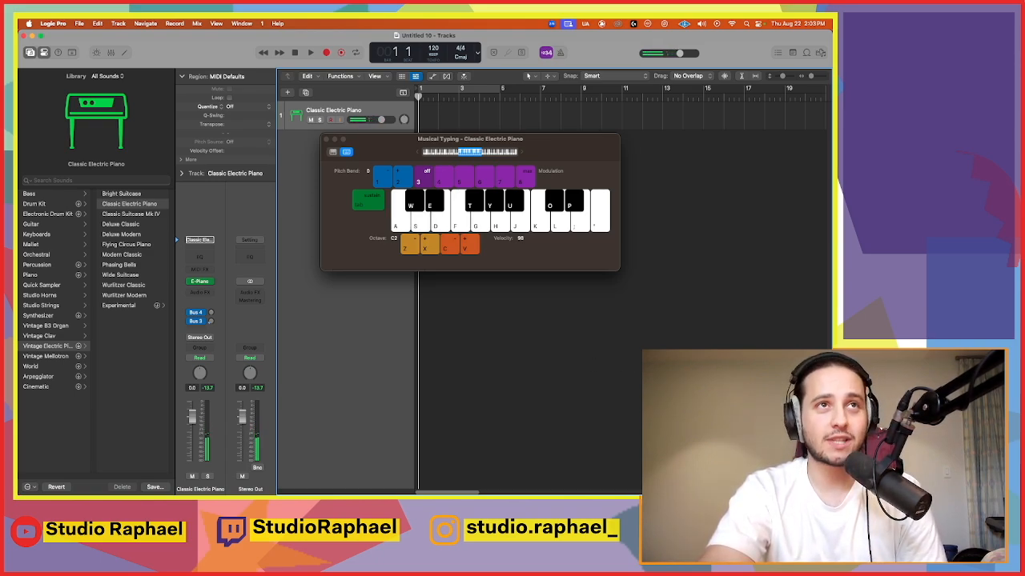
pyautogui.press('a')
pyautogui.press('s')
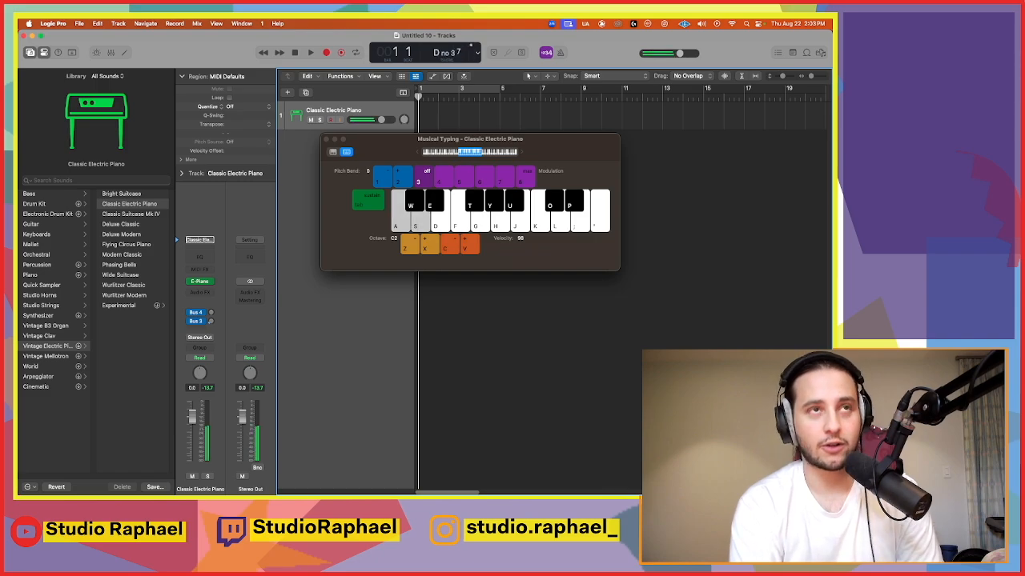
pyautogui.press('h')
pyautogui.press('k')
pyautogui.press('l')
# Step: Play the five black-key notes of the Musical Typing octave from C sharp to A sharp
pyautogui.press('w')
pyautogui.press('e')
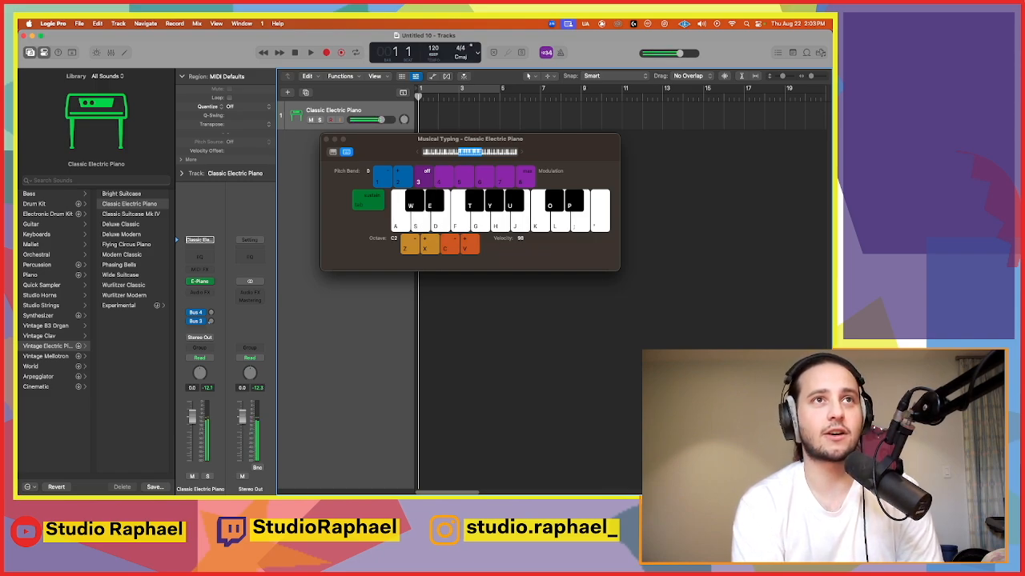
pyautogui.press('t')
pyautogui.press('y')
pyautogui.press('u')
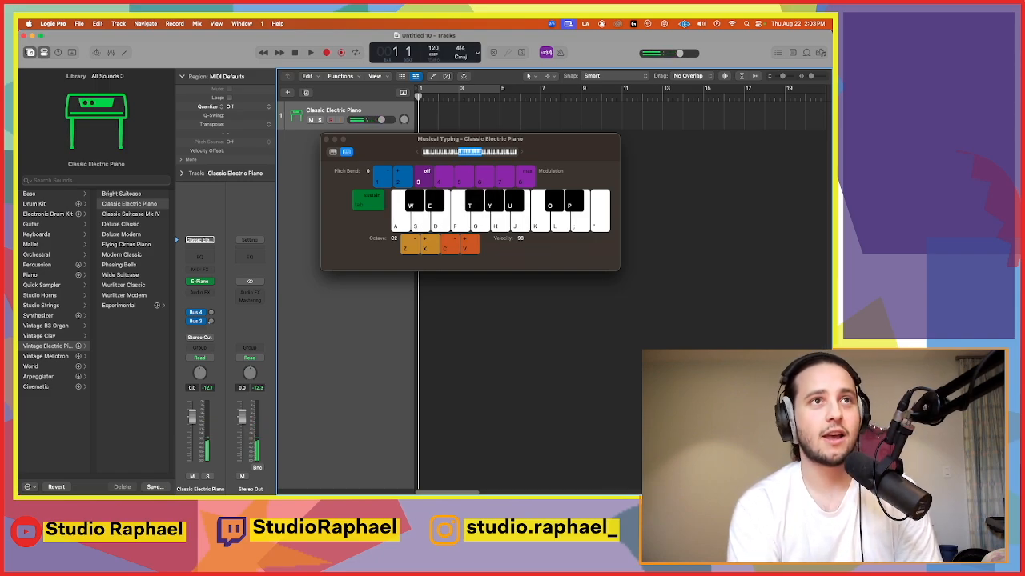
# Step: Shift the Musical Typing octave down to C0 and play a few low notes
pyautogui.press('z')
pyautogui.press('x')
pyautogui.press('z')
pyautogui.press('z')
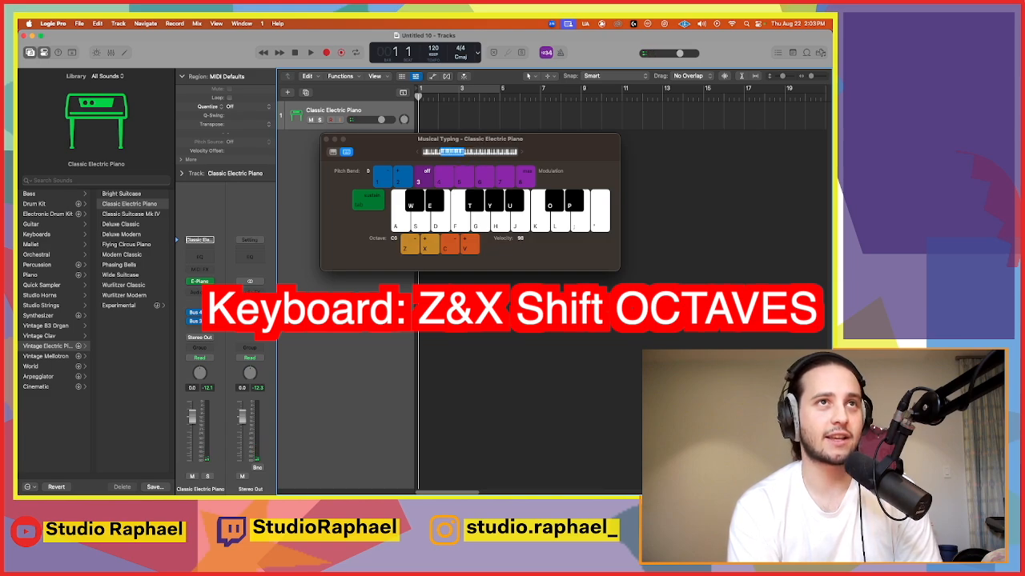
pyautogui.press('a')
pyautogui.press('d')
pyautogui.press('f')
pyautogui.press('g')
# Step: Set the Musical Typing octave to C3, playing notes there and one octave higher
pyautogui.press('x')
pyautogui.press('x')
pyautogui.press('x')
pyautogui.press('s')
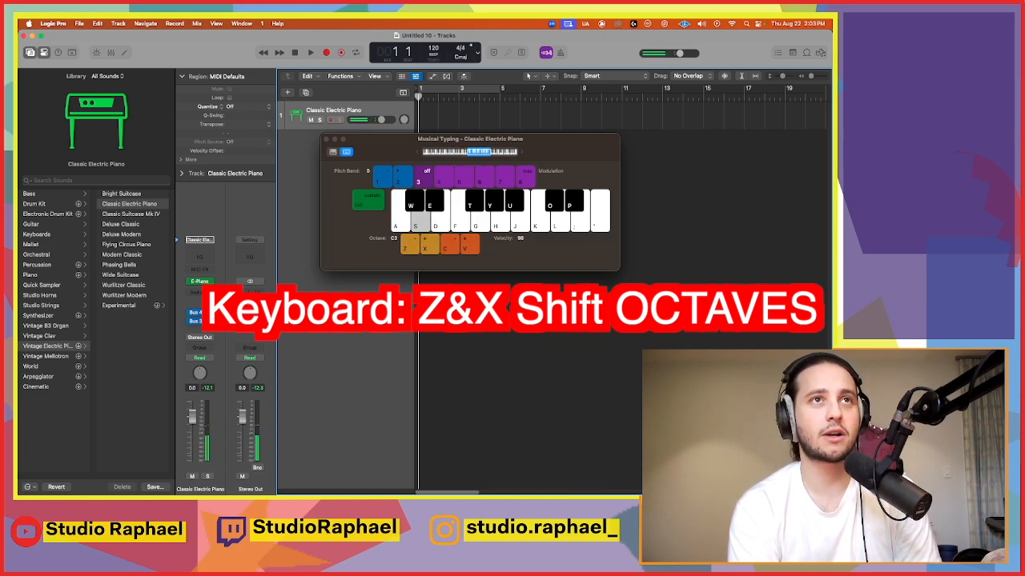
pyautogui.press('g')
pyautogui.press('x')
pyautogui.press('d')
pyautogui.press('z')
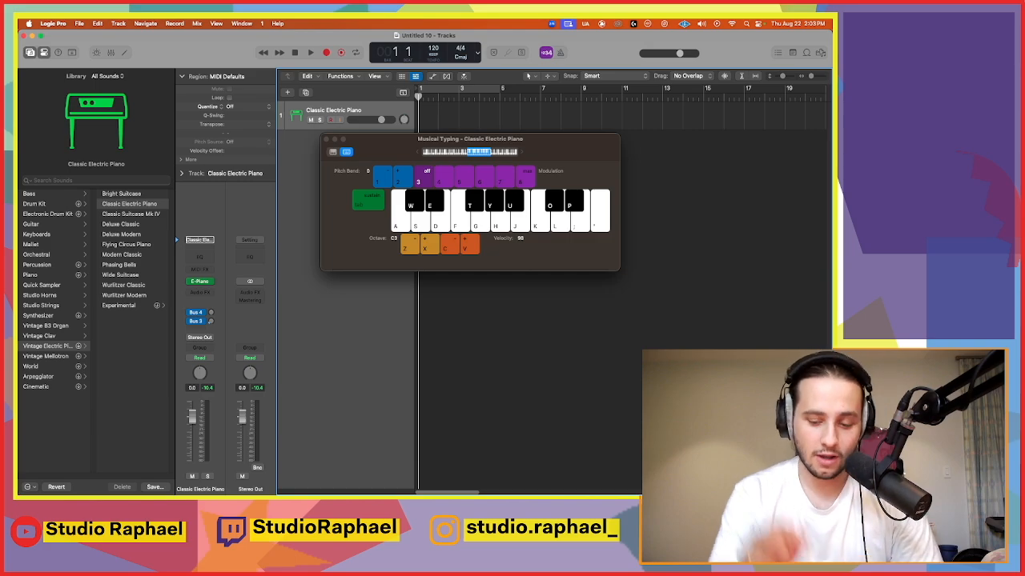
# Step: Lower the Musical Typing velocity to 23 and play the lowest white key to hear it quietly
pyautogui.press('c')
pyautogui.press('c')
pyautogui.press('c')
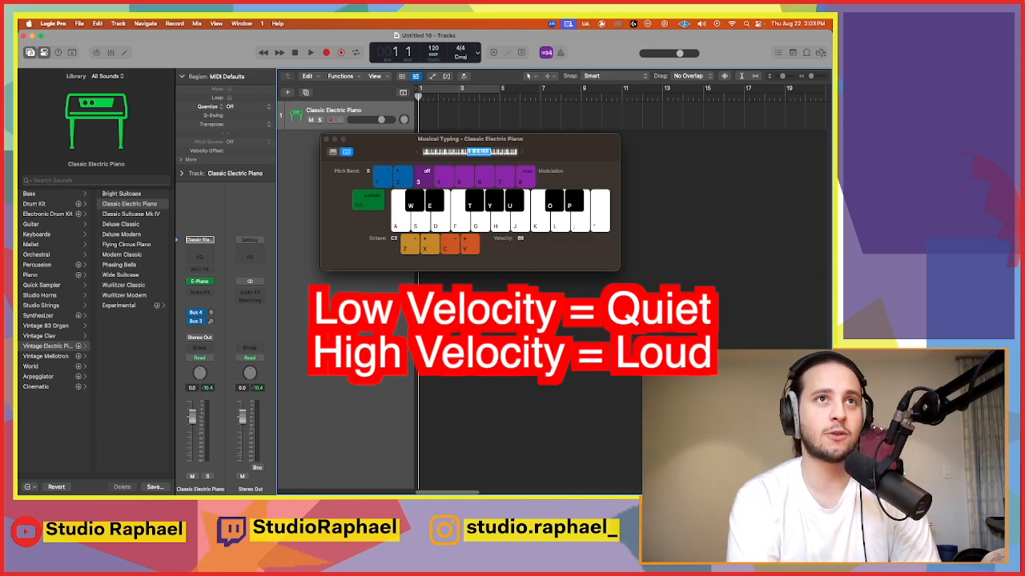
pyautogui.press('a')
pyautogui.press('a')
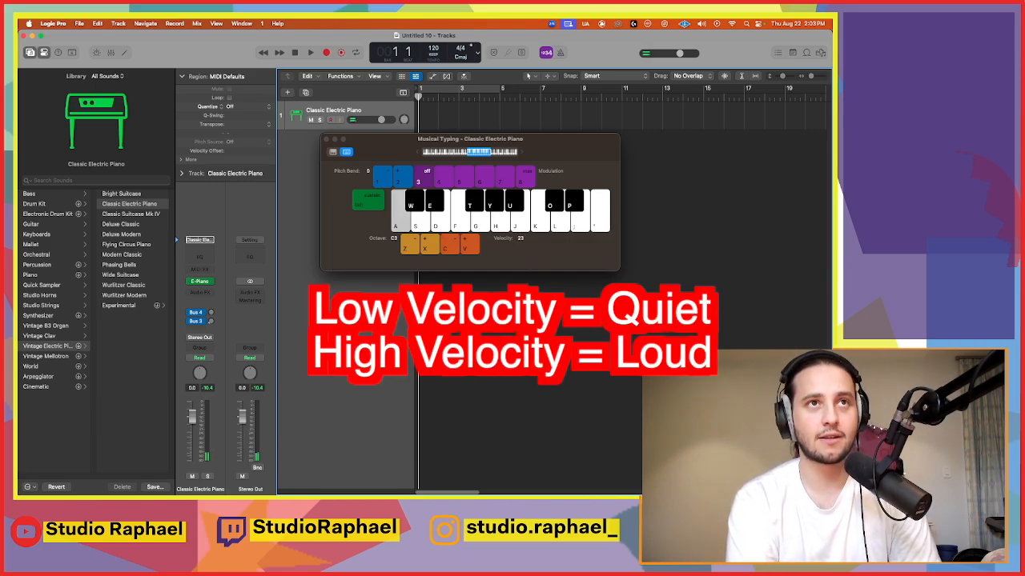
# Step: Raise the Musical Typing velocity to 123 and play a note to hear it loudly
pyautogui.press('v')
pyautogui.press('v')
pyautogui.press('v')
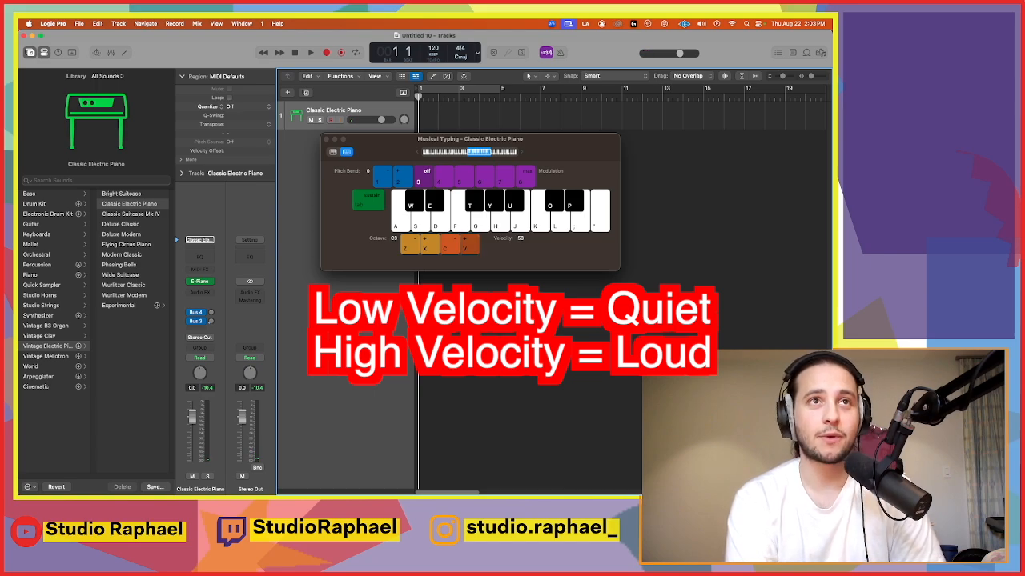
pyautogui.press('v')
pyautogui.press('v')
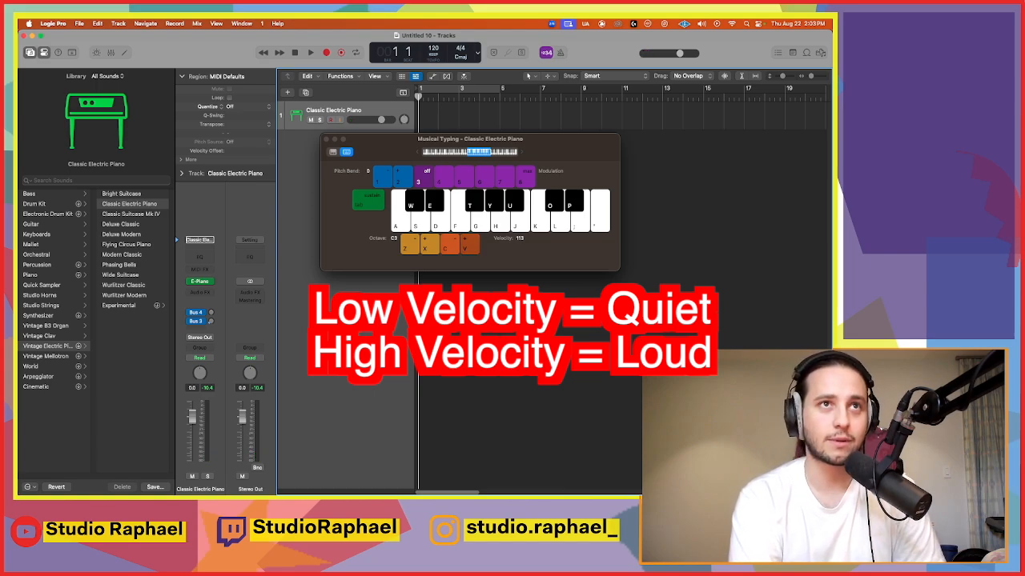
pyautogui.press('j')
pyautogui.press('j')
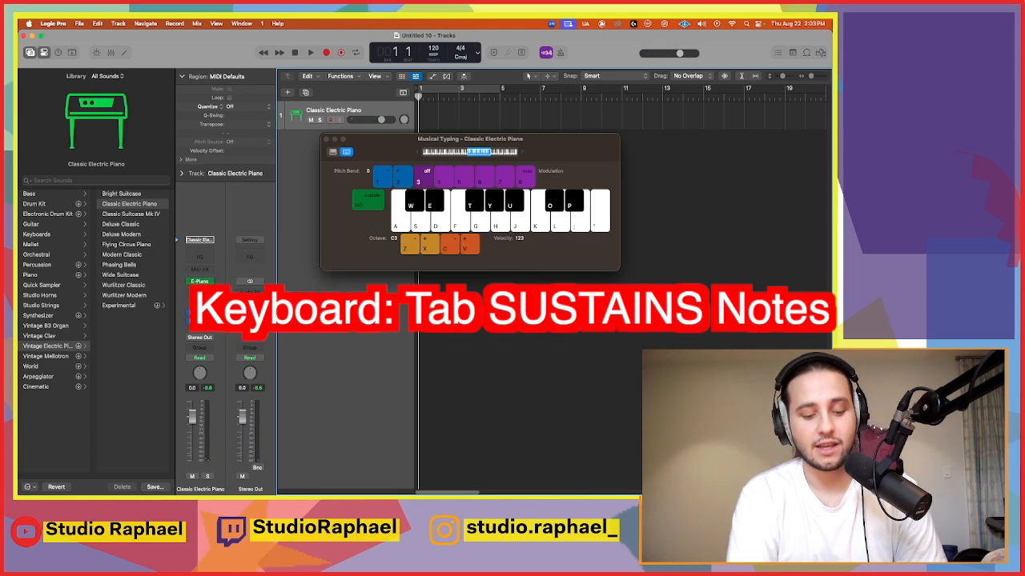
# Step: Play a note with sustain engaged on the Musical Typing keyboard
pyautogui.press('Tab')
pyautogui.press('h')
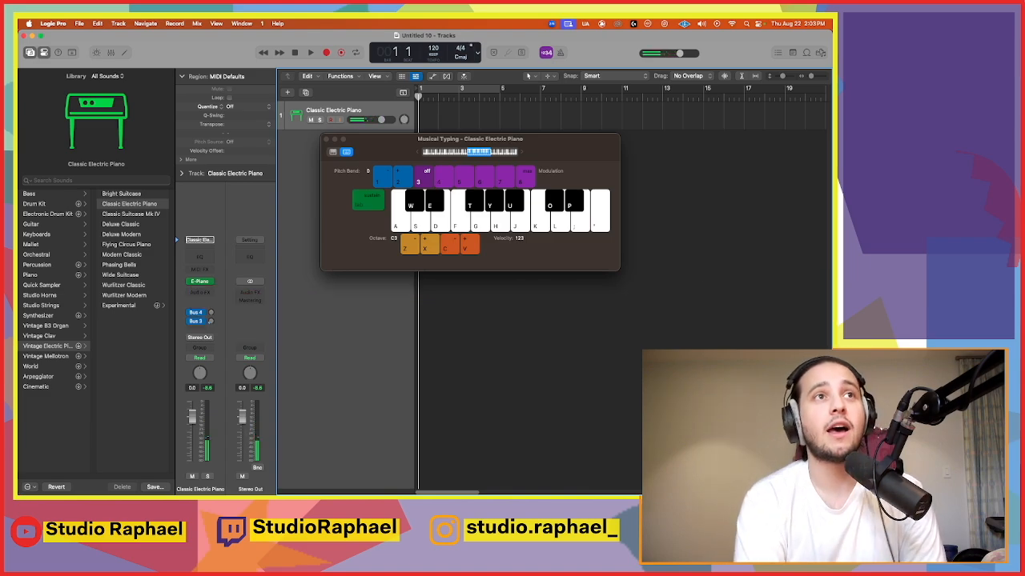
# Step: Play the F note repeatedly while bending its pitch down
pyautogui.press('f')
pyautogui.press('1')
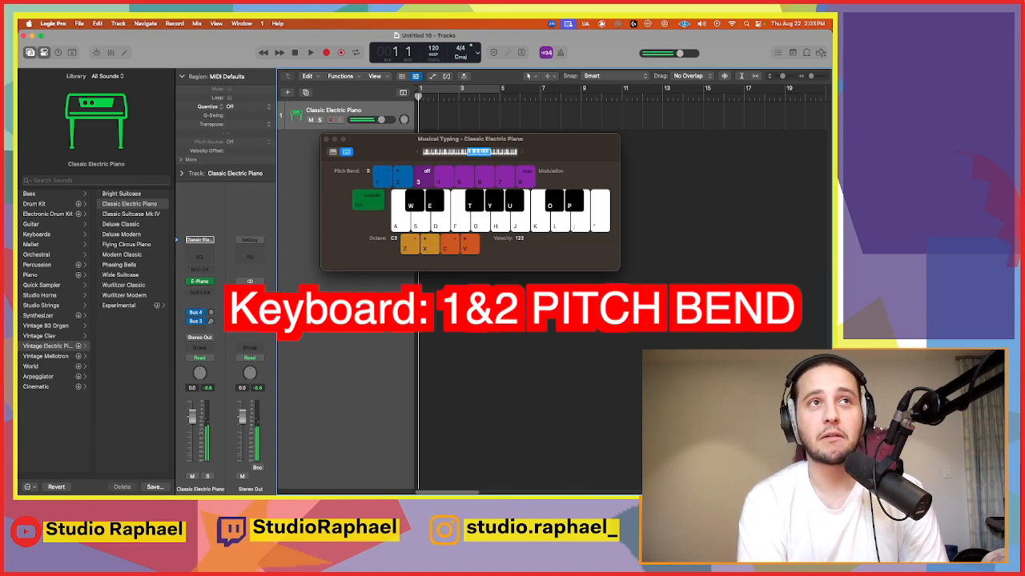
pyautogui.press('f')
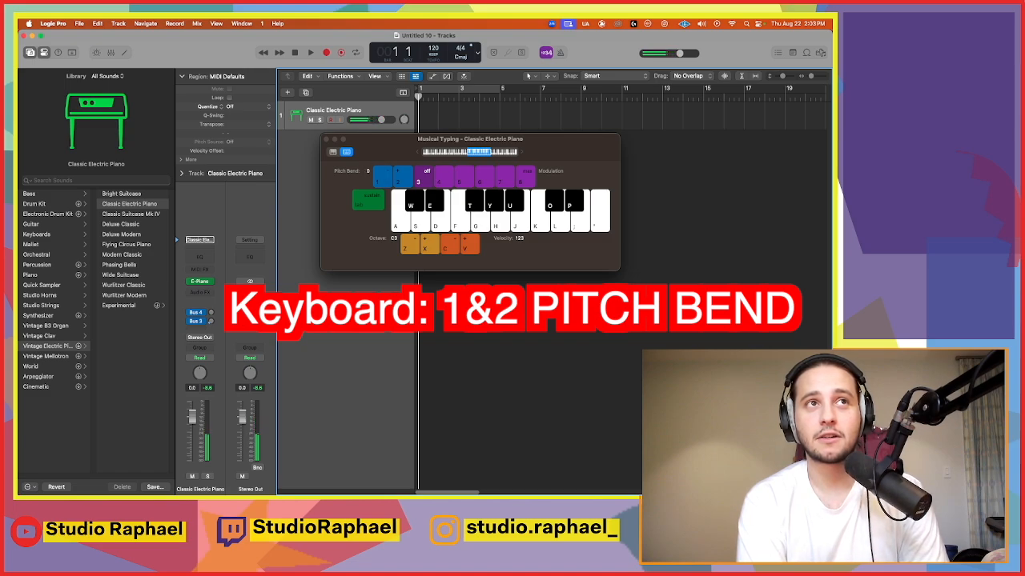
pyautogui.press('f')
pyautogui.press('1')
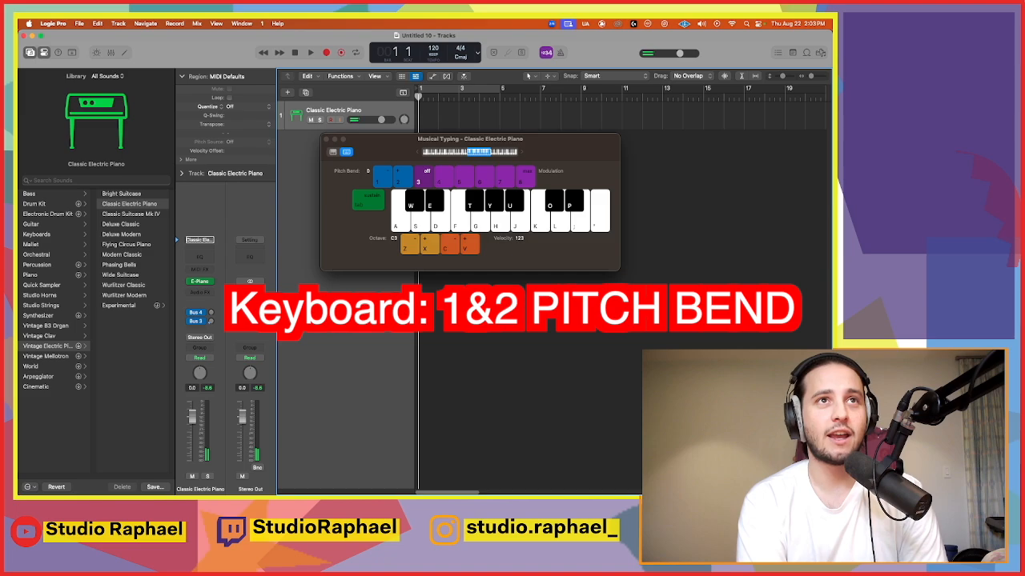
# Step: Step the modulation up to its maximum while playing test notes, and turn modulation off again
pyautogui.press('4')
pyautogui.press('5')
pyautogui.press('6')
pyautogui.press('7')
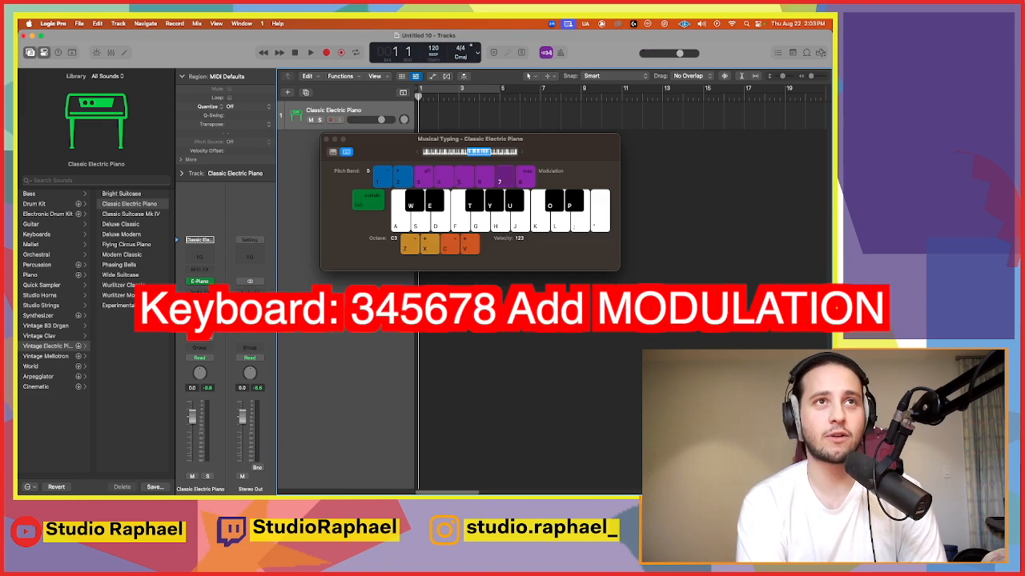
pyautogui.press('j')
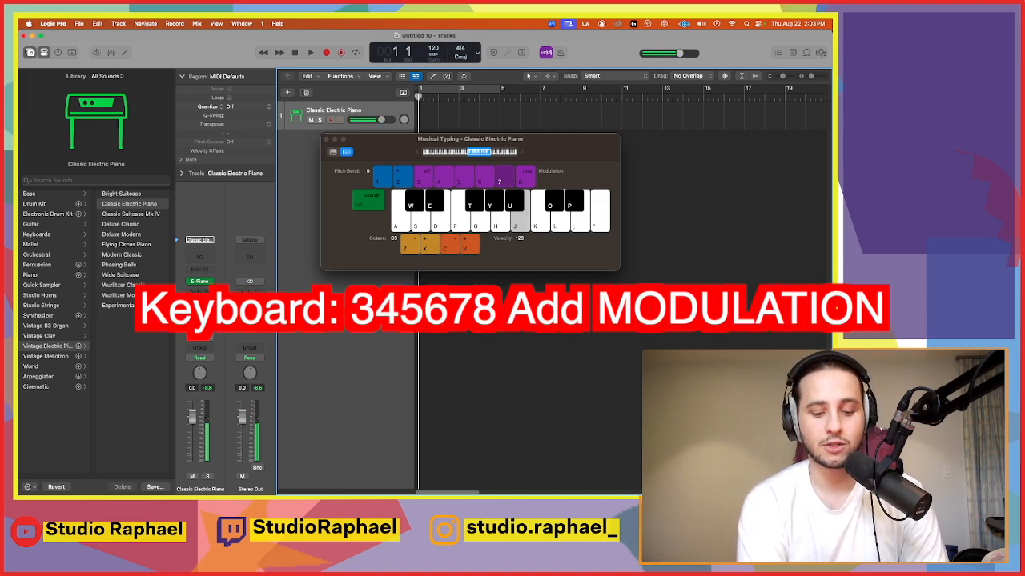
pyautogui.press('8')
pyautogui.press('f')
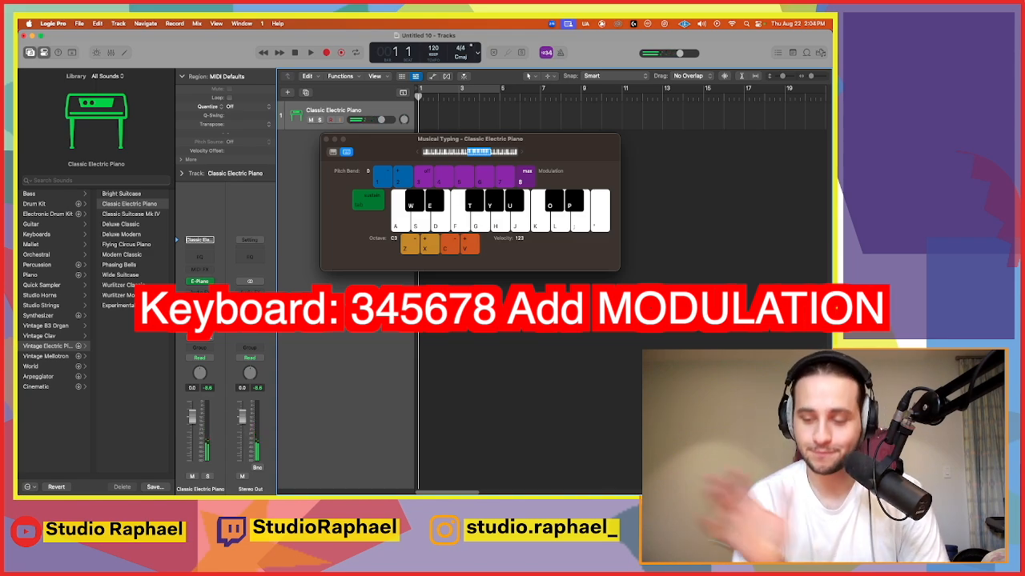
pyautogui.press('3')
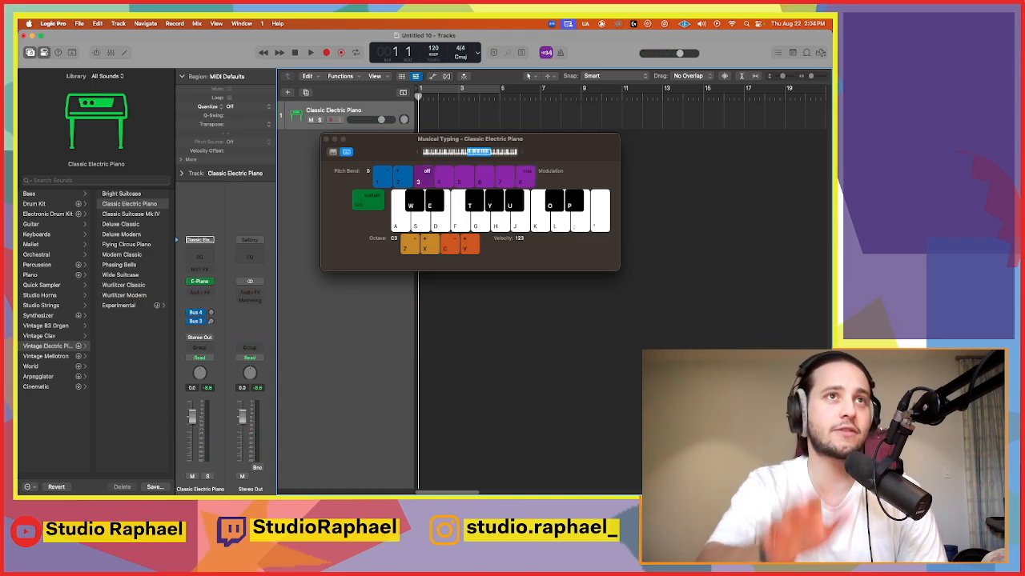
# Step: Lower the Musical Typing octave to C2 and move the keyboard window away from the track header
pyautogui.press('z')
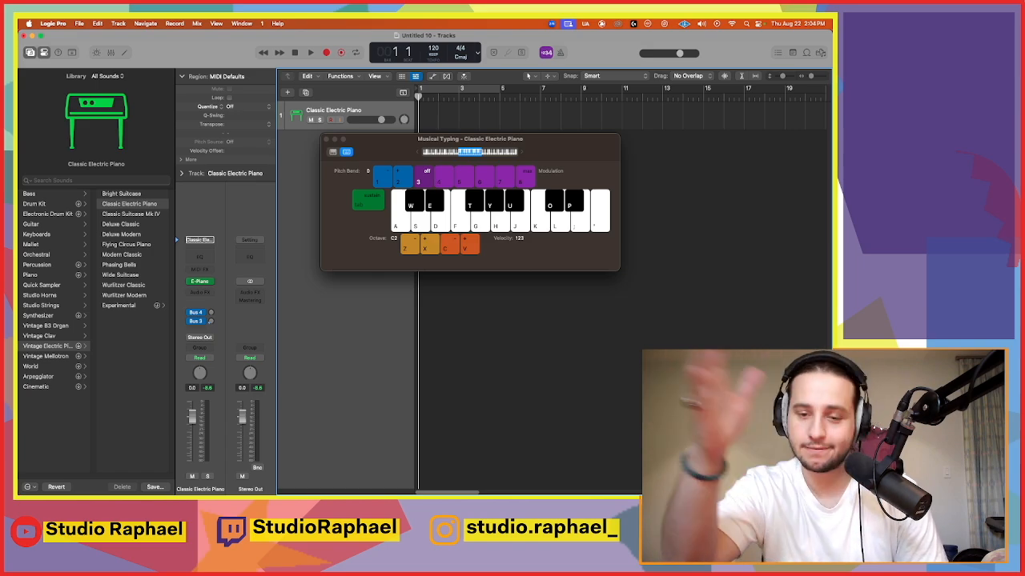
pyautogui.moveTo(402, 158); pyautogui.dragTo(520, 249)
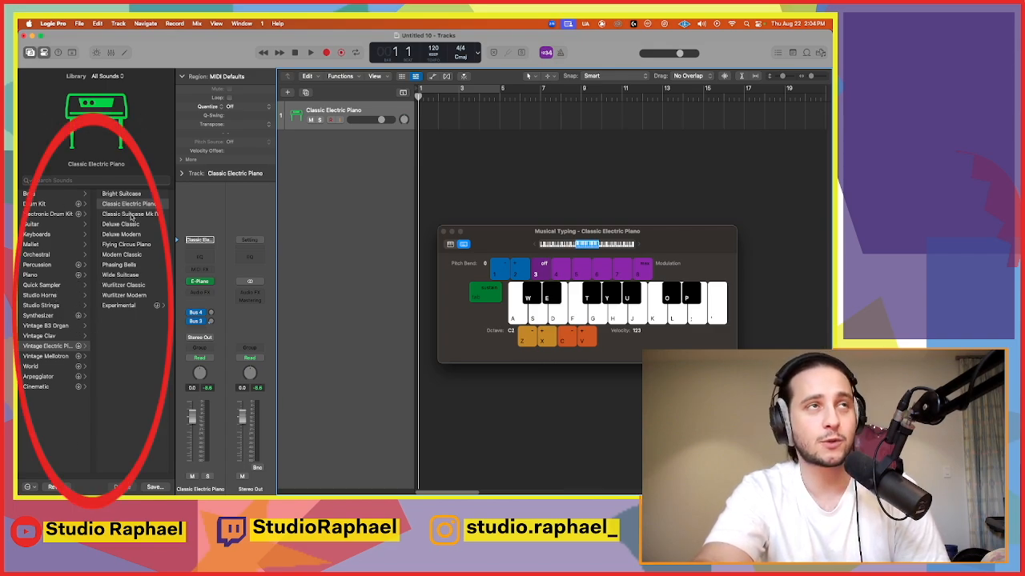
# Step: Hide and reshow the Library, and browse the sounds in its Electronic Drum Kit category
pyautogui.click(29, 53)
pyautogui.click(29, 53)
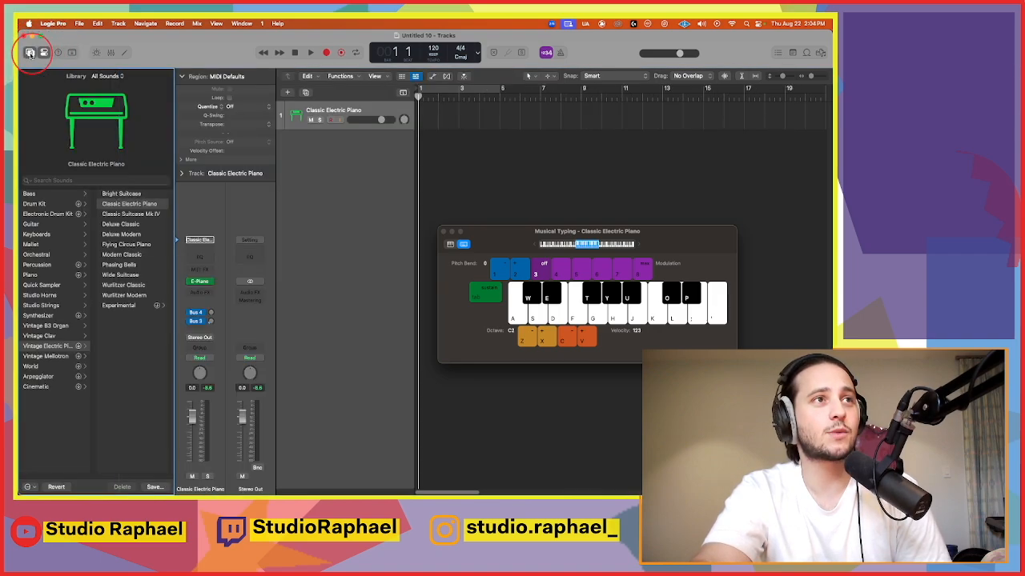
pyautogui.click(59, 215)
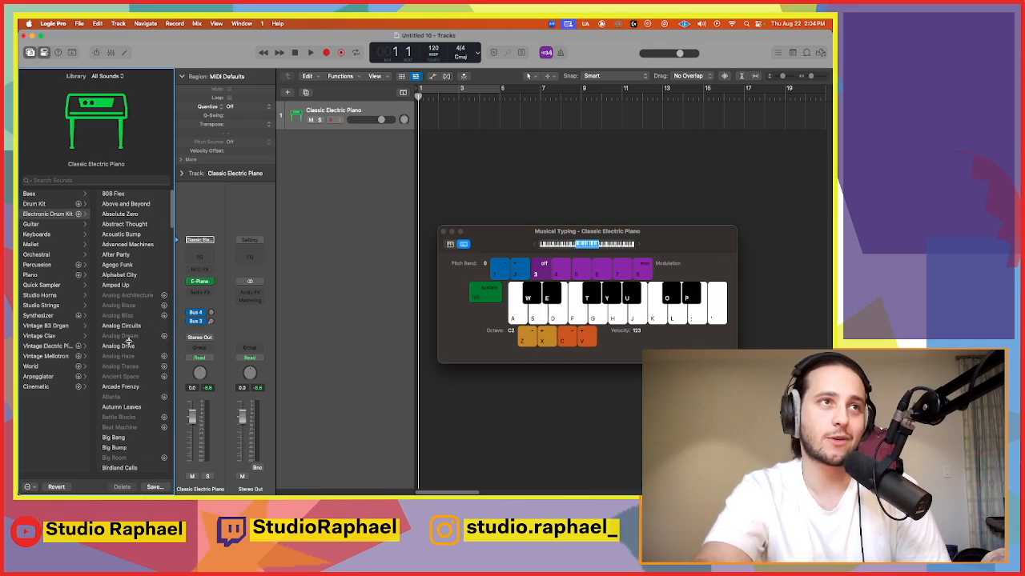
pyautogui.scroll(-5, 130, 344)
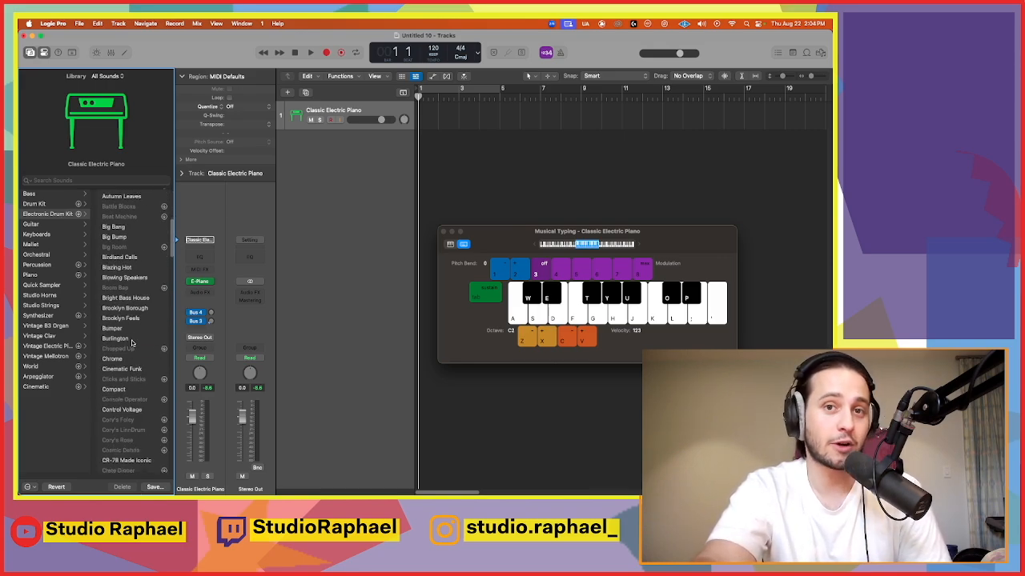
pyautogui.scroll(4, 127, 328)
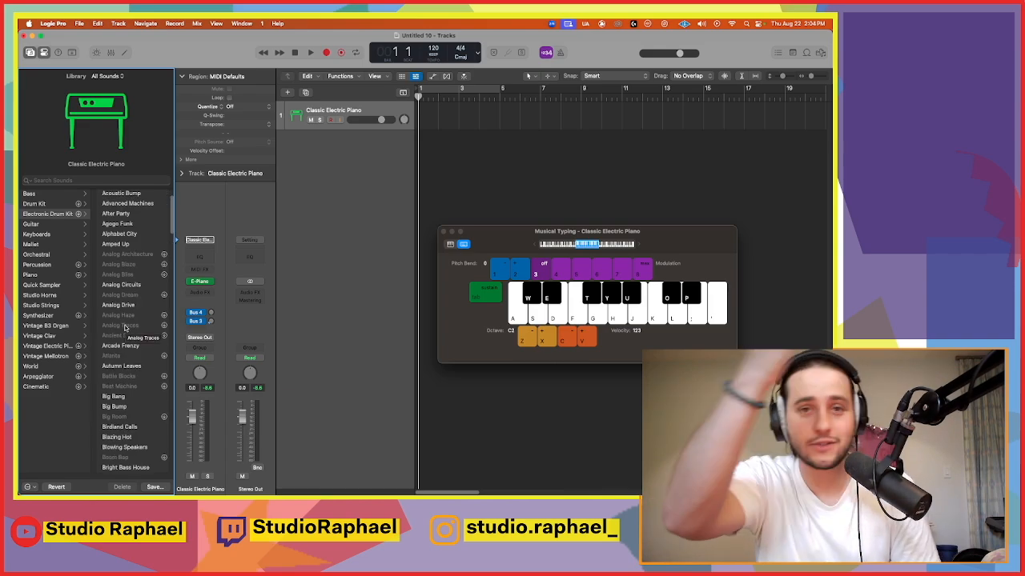
pyautogui.scroll(2, 127, 328)
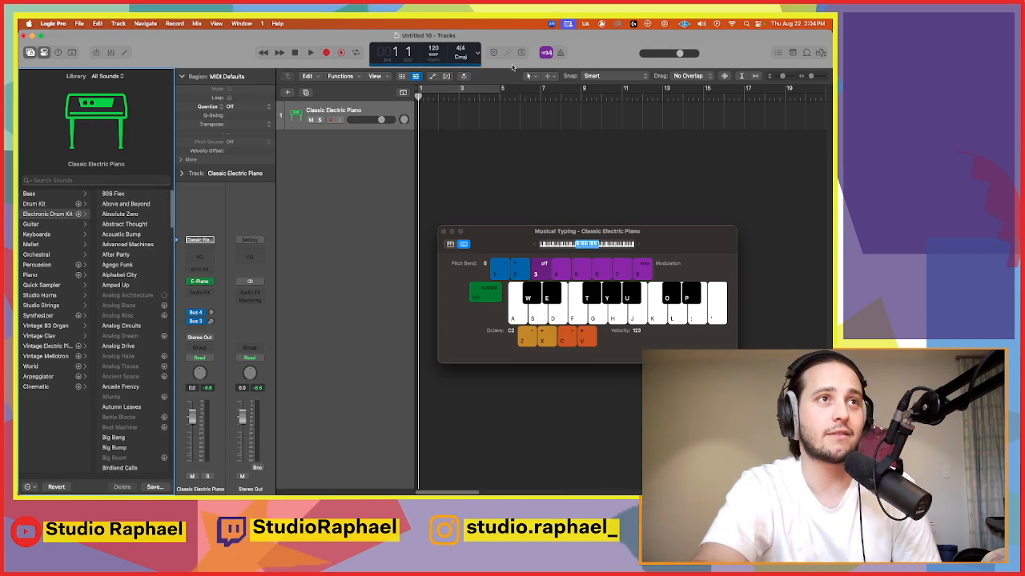
# Step: Request the Analog Architecture download, cancel its installation, and audition the Agogo Funk kit with several notes
pyautogui.click(151, 307)
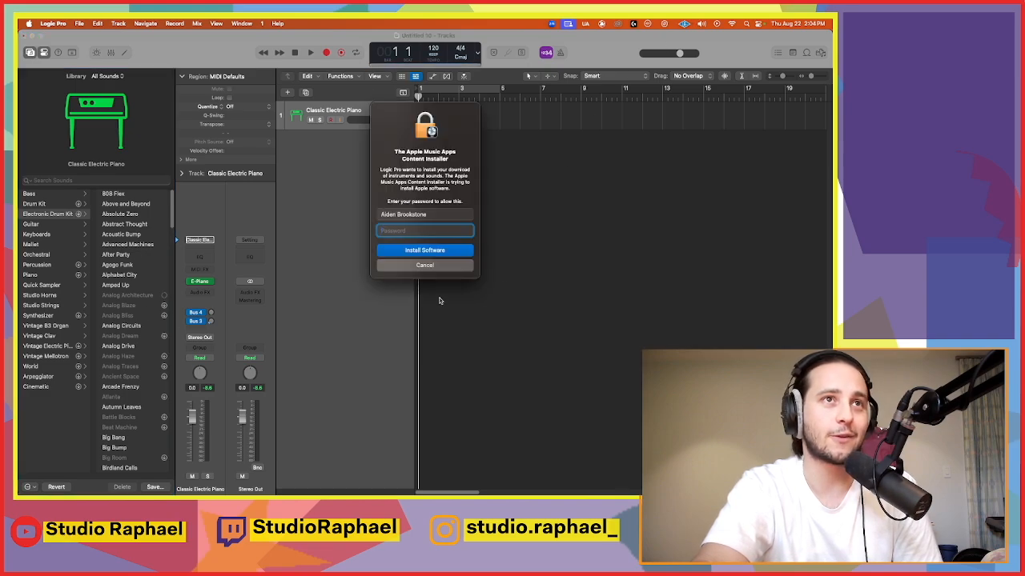
pyautogui.click(433, 268)
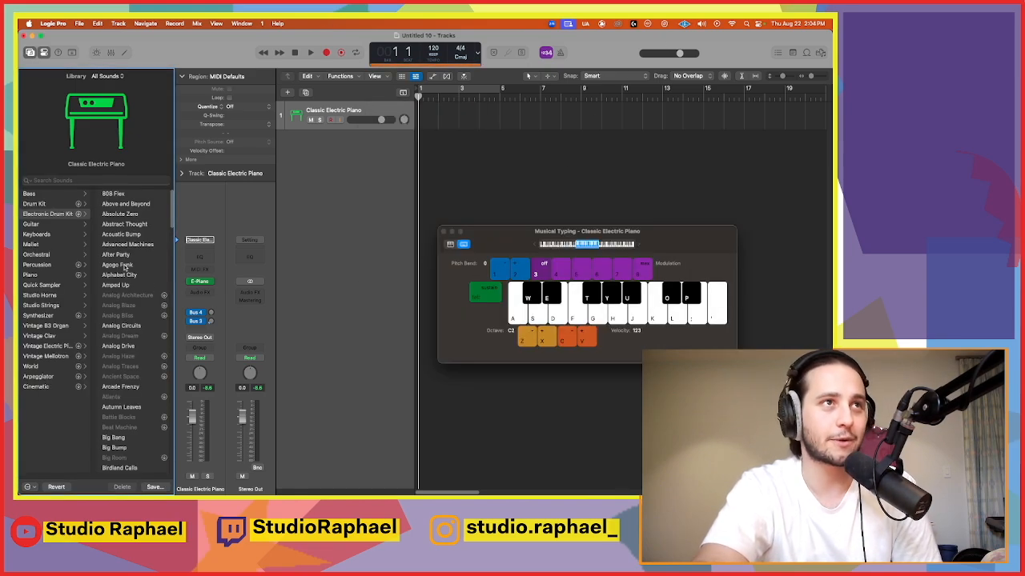
pyautogui.press('a')
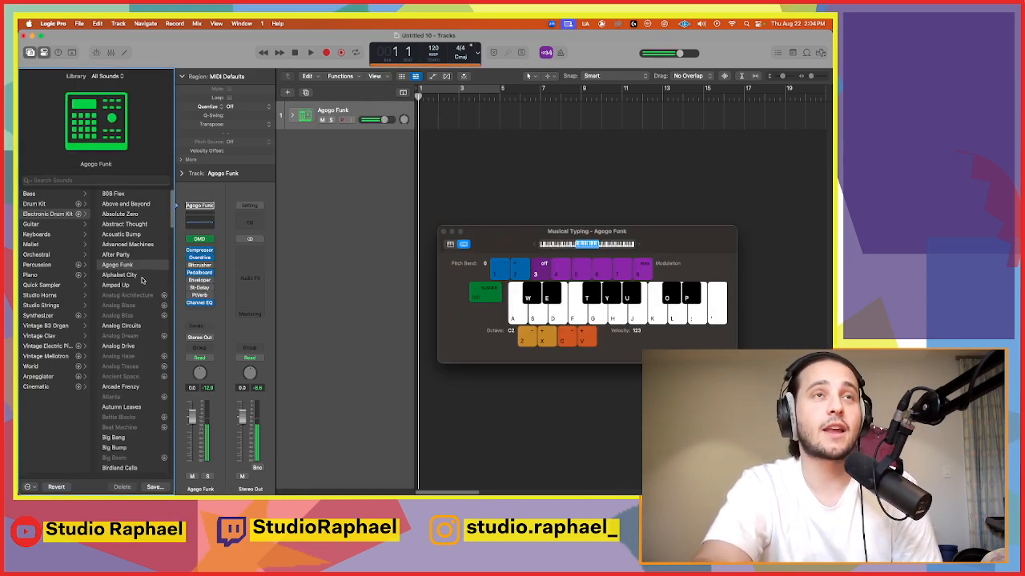
pyautogui.press('s')
pyautogui.press('d')
pyautogui.press('g')
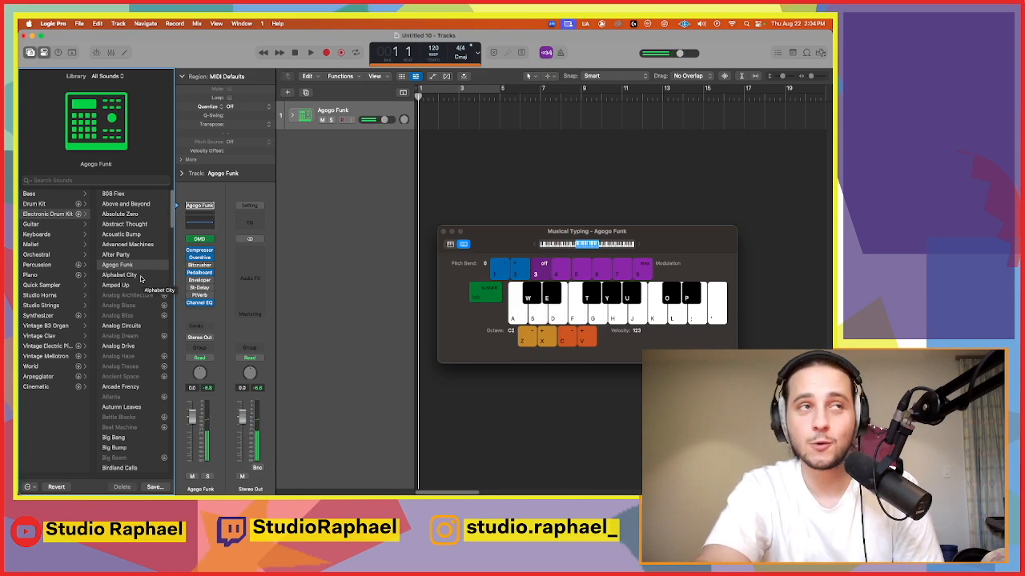
# Step: Audition the Advanced Machines kit with a few notes, and undo the patch changes to restore Classic Electric Piano
pyautogui.click(143, 246)
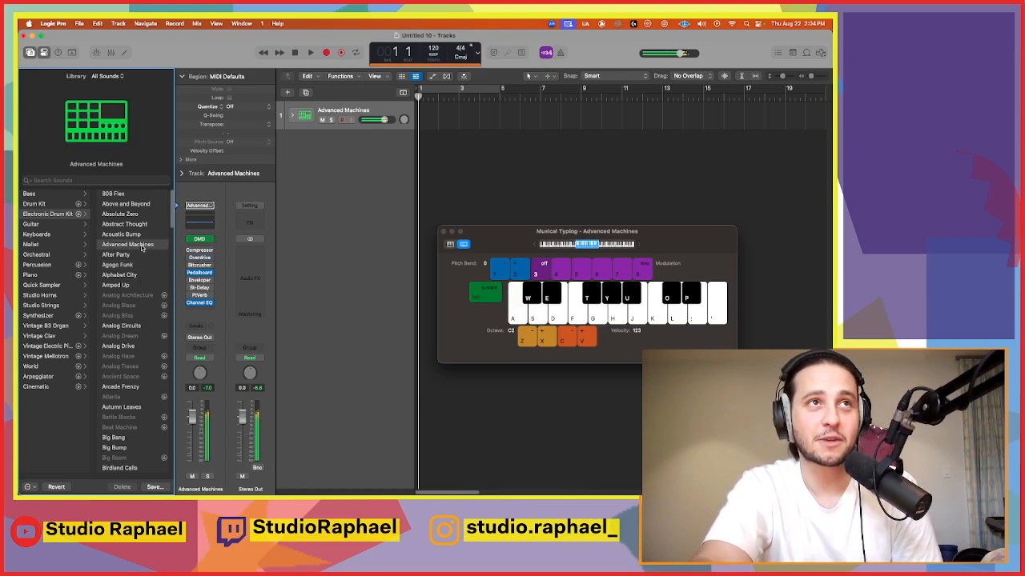
pyautogui.press('s')
pyautogui.press('a')
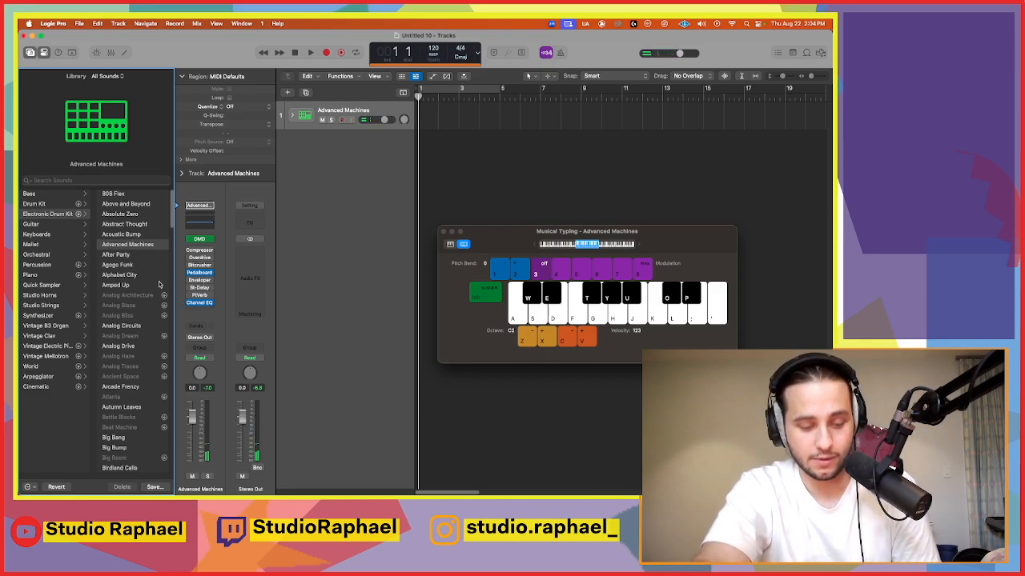
pyautogui.press('super+z')
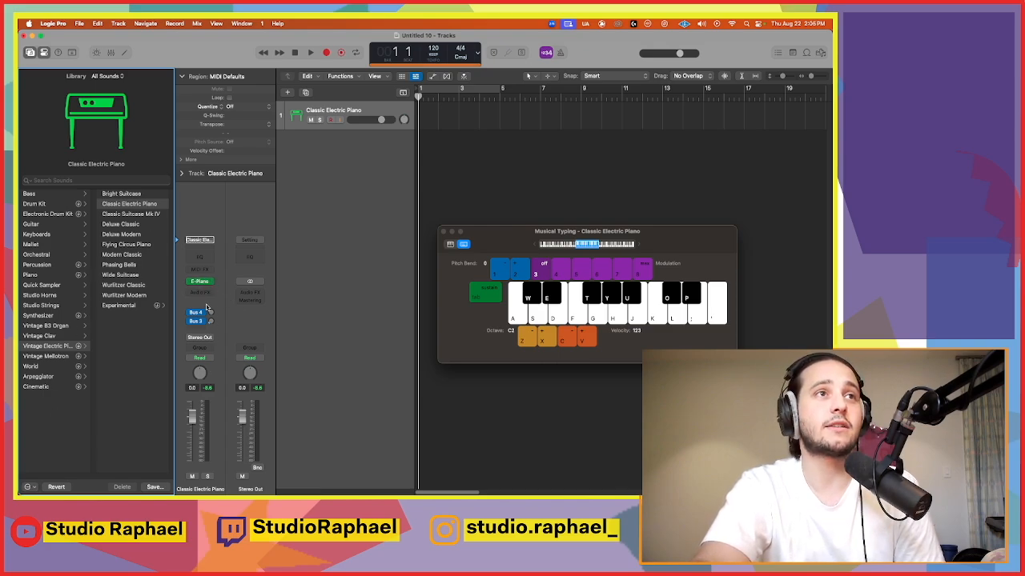
# Step: Switch the E-Piano instrument off and play a note, and switch it back on and play test notes
pyautogui.click(200, 287)
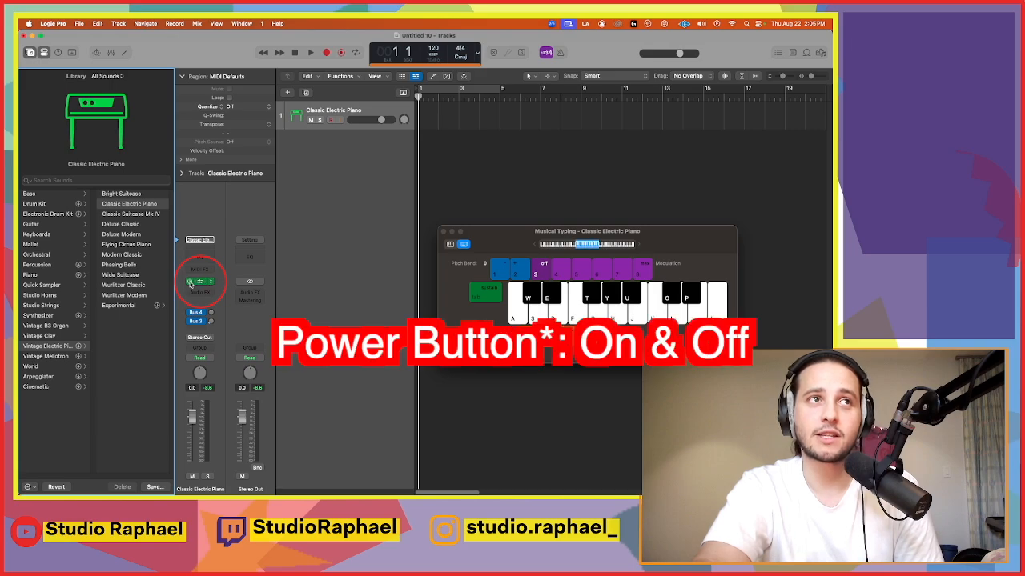
pyautogui.click(193, 283)
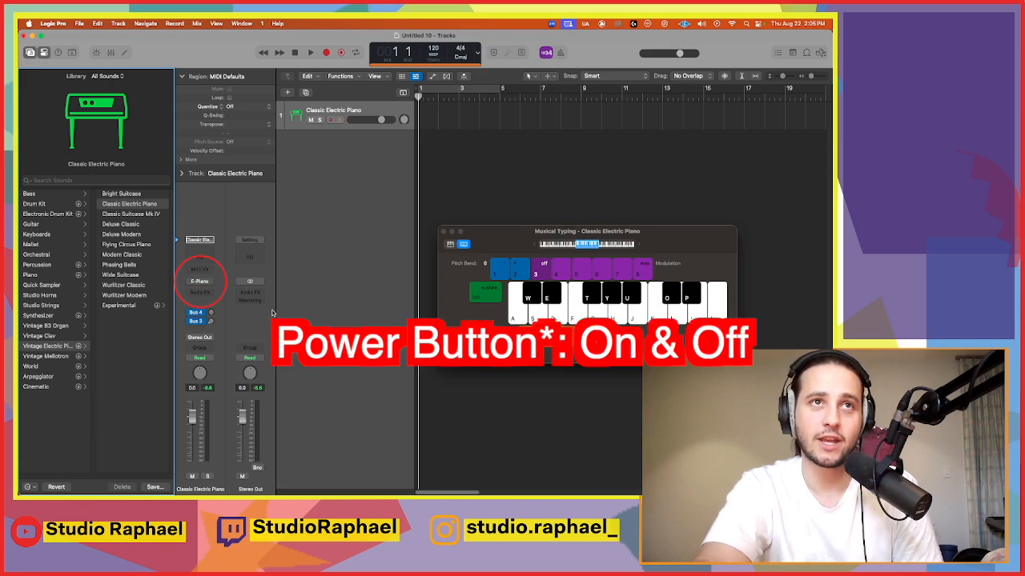
pyautogui.press('a')
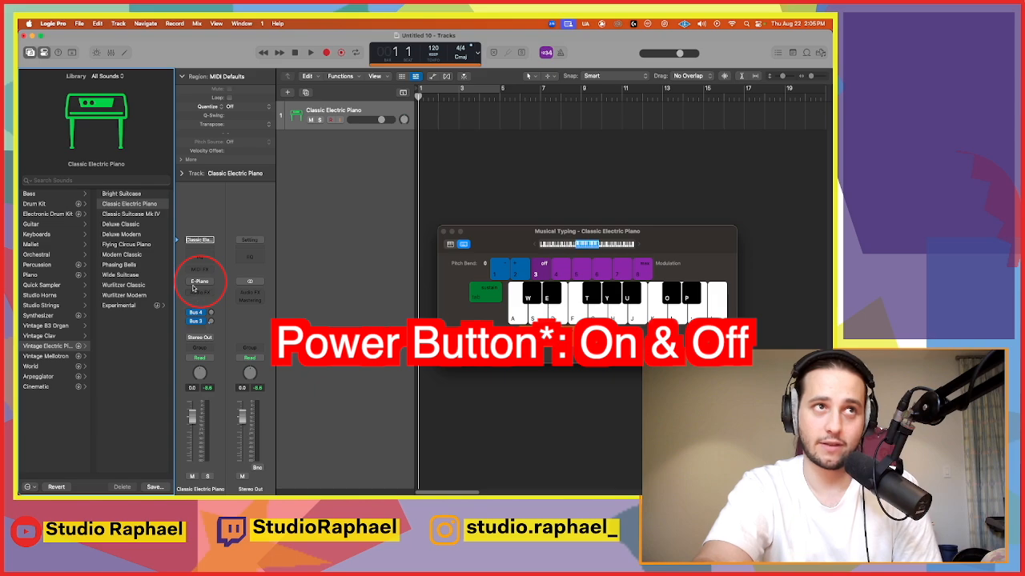
pyautogui.click(192, 281)
pyautogui.press('a')
pyautogui.press('s')
# Step: Open the E-Piano's parameters, adjust the Tremolo rate and raise the Drive gain, and close the plug-in window
pyautogui.moveTo(202, 285)
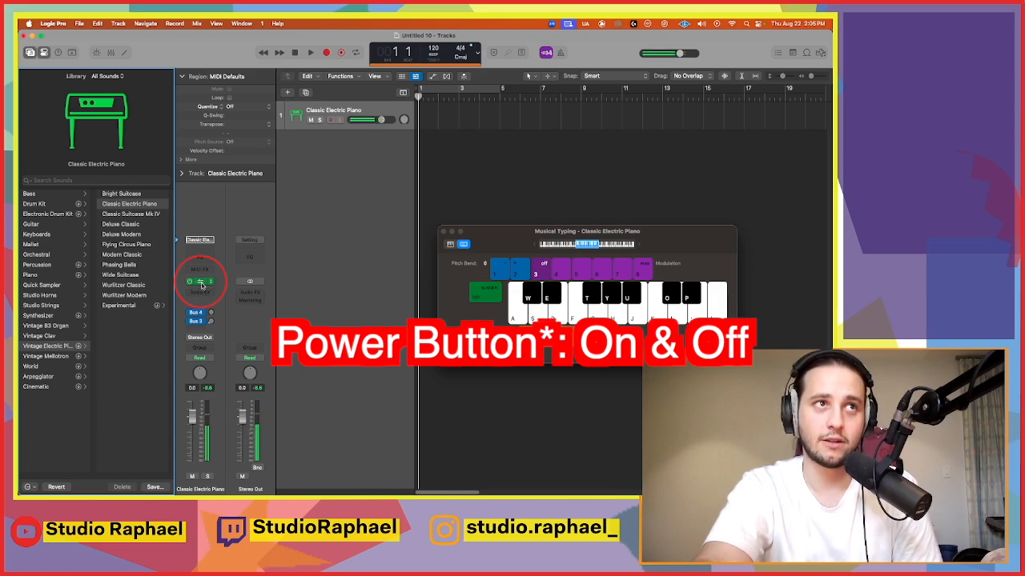
pyautogui.click(201, 281)
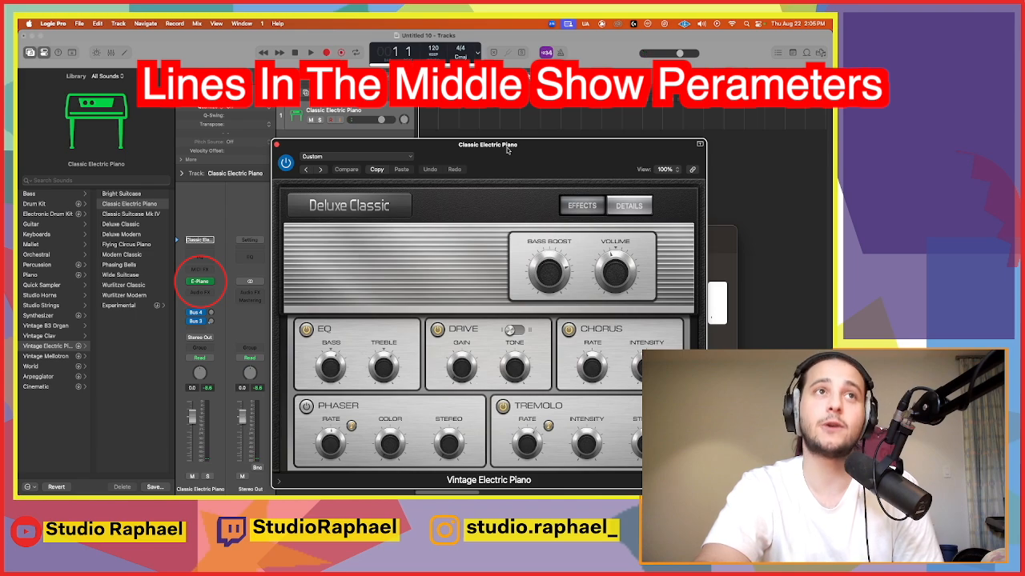
pyautogui.moveTo(506, 150); pyautogui.dragTo(496, 120)
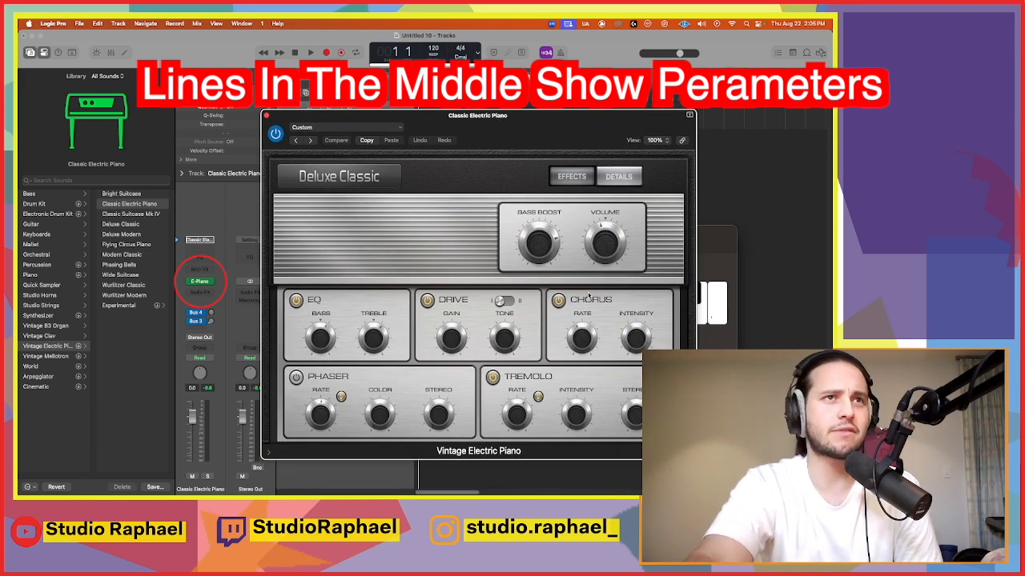
pyautogui.moveTo(517, 410); pyautogui.dragTo(519, 405)
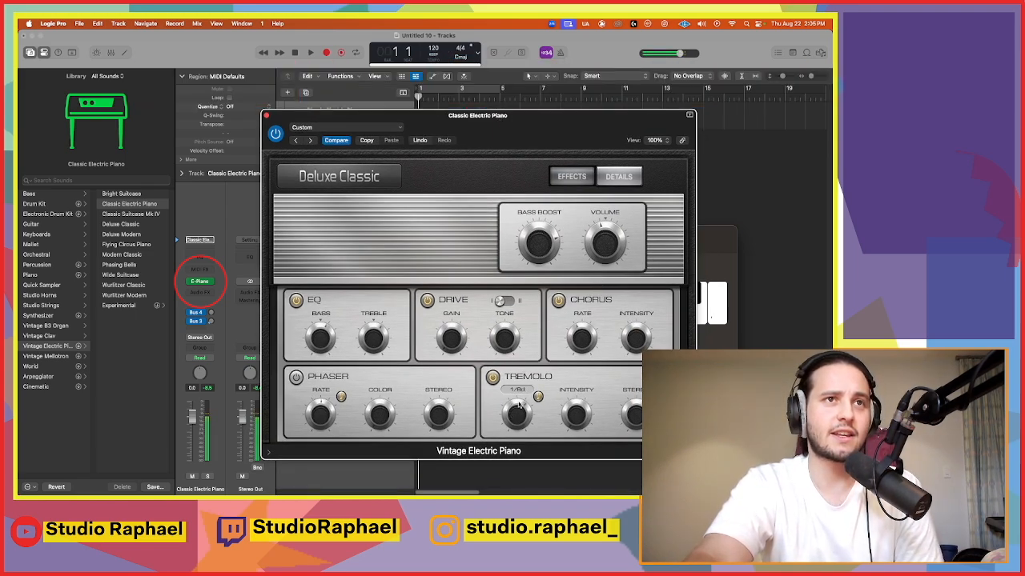
pyautogui.moveTo(454, 342); pyautogui.dragTo(458, 310)
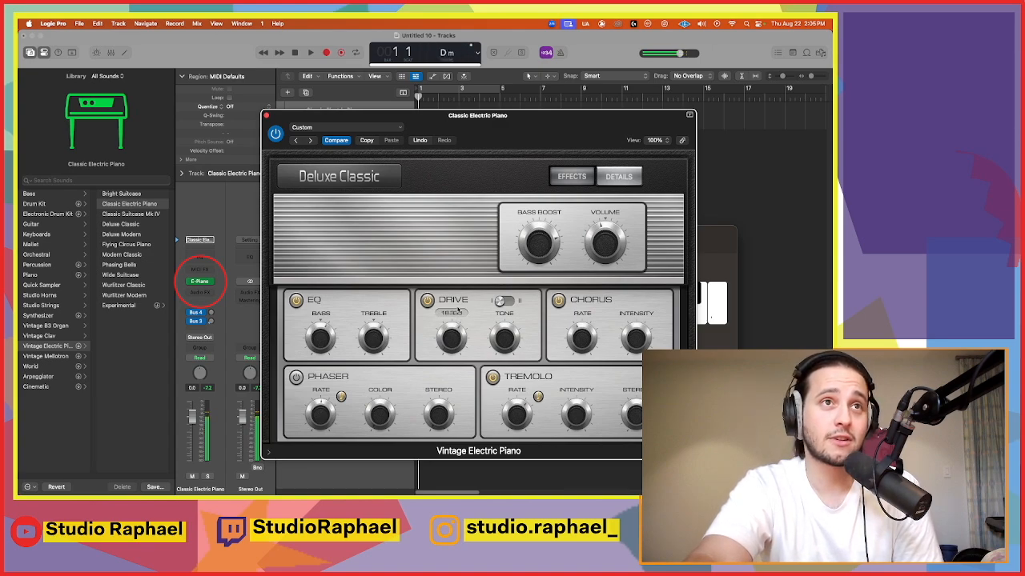
pyautogui.moveTo(318, 345)
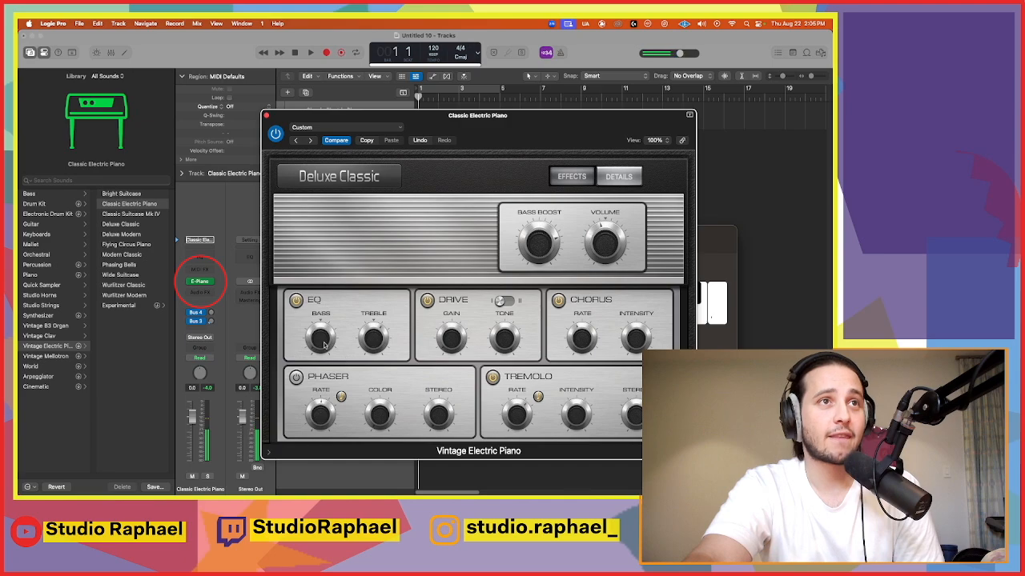
pyautogui.press('super+w')
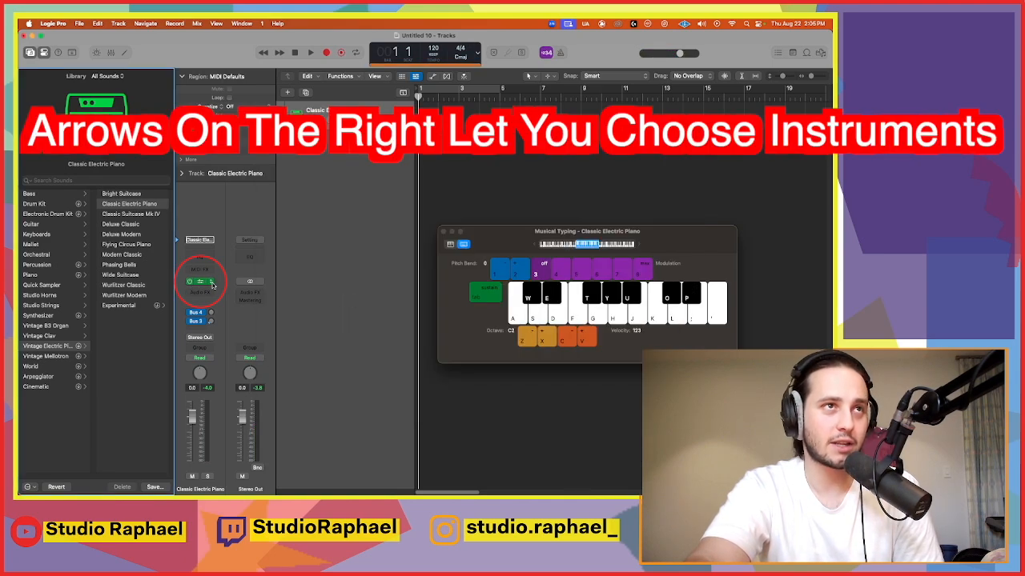
pyautogui.click(212, 282)
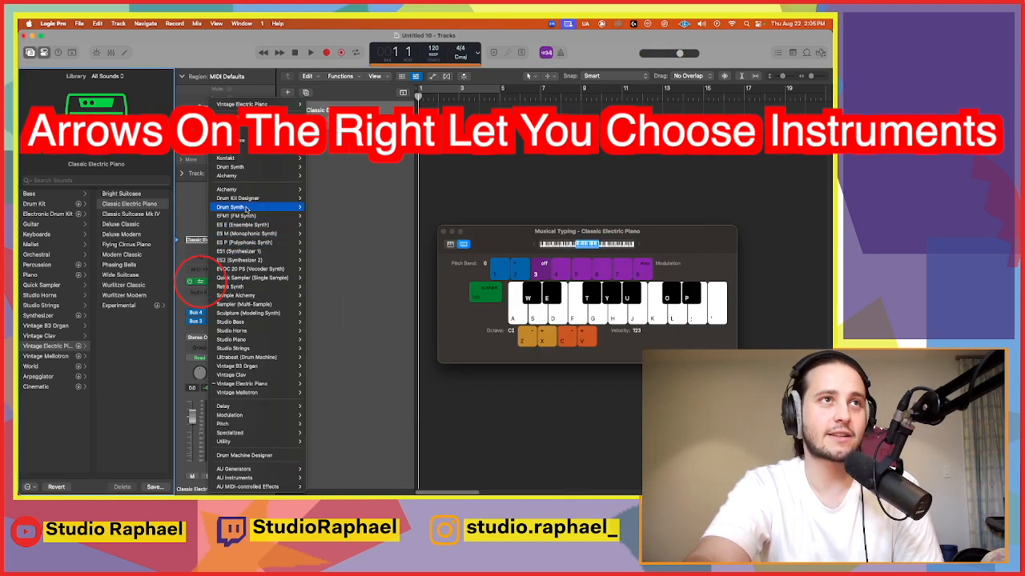
pyautogui.moveTo(255, 191)
pyautogui.press('Escape')
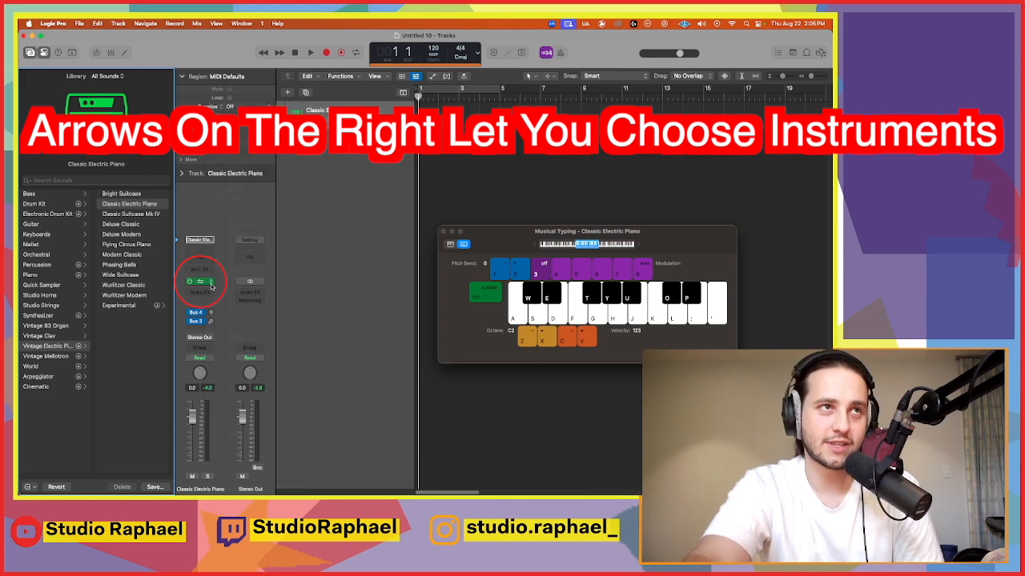
# Step: Replace the track's Vintage Electric Piano instrument with the mono Drum Synth and play a test note
pyautogui.click(212, 284)
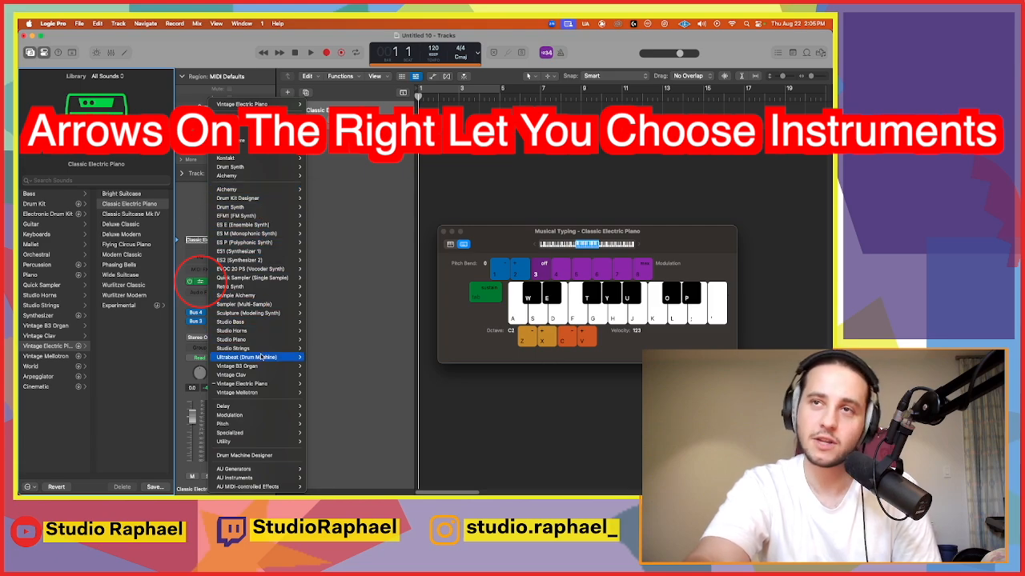
pyautogui.moveTo(262, 357)
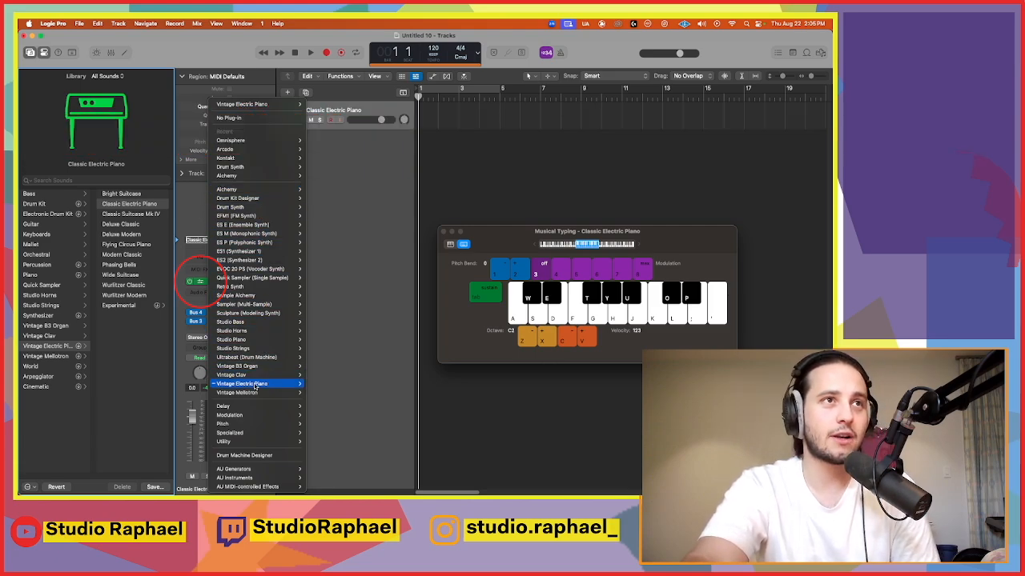
pyautogui.moveTo(254, 394)
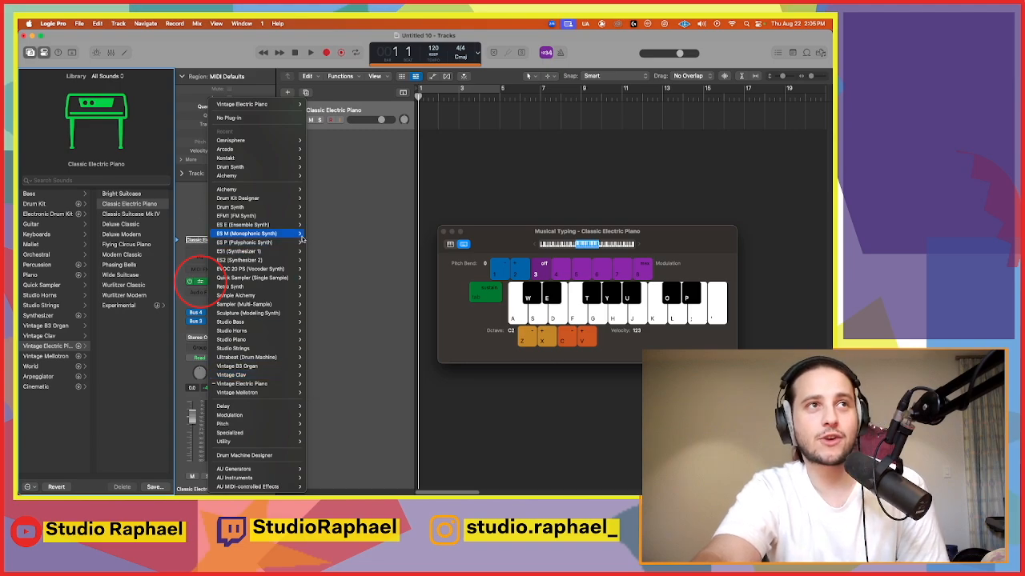
pyautogui.moveTo(279, 201)
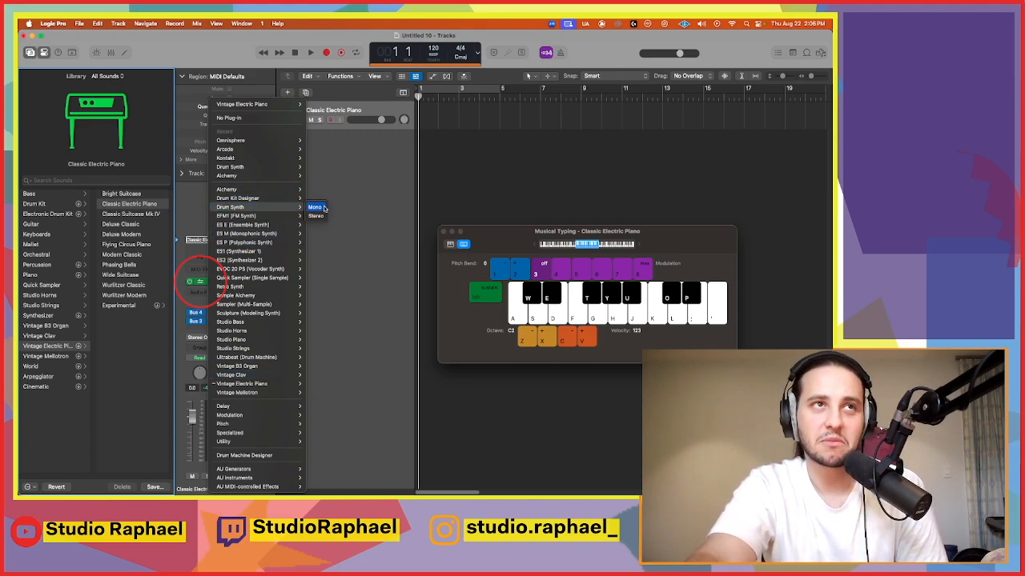
pyautogui.click(625, 374)
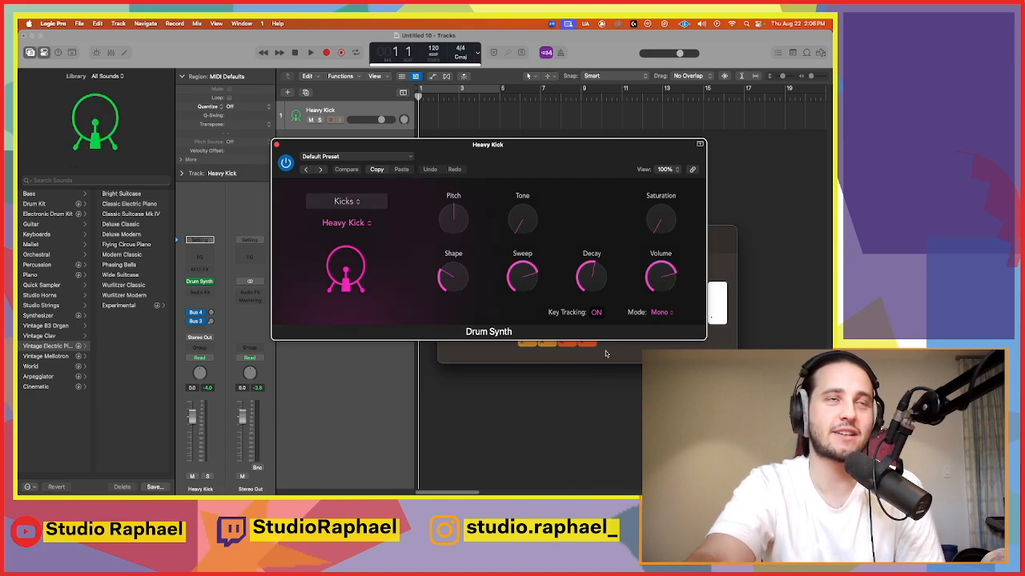
pyautogui.press('a')
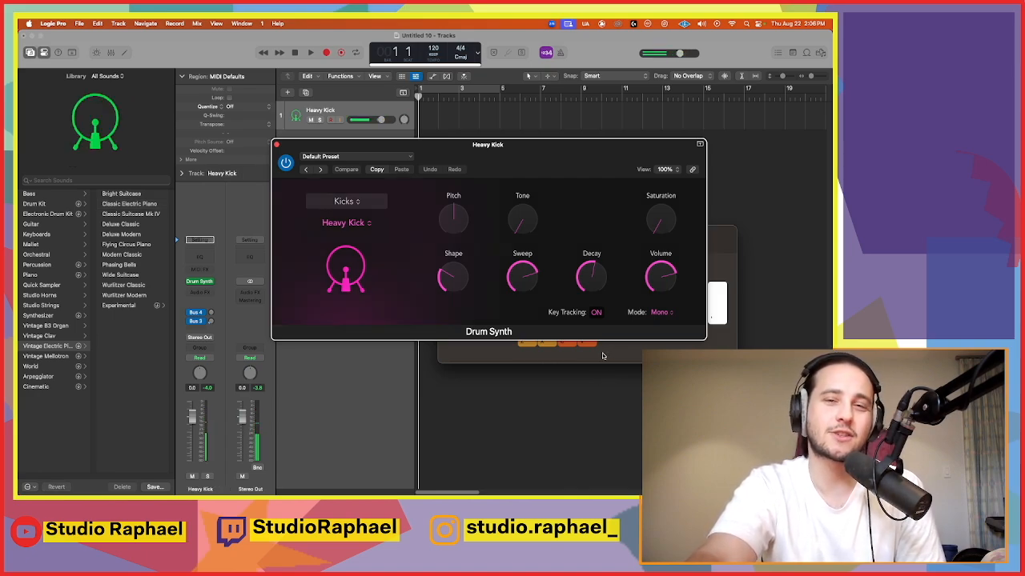
# Step: Change the Drum Synth's kick sound to Hard Kick and move its window down below the track area
pyautogui.click(370, 222)
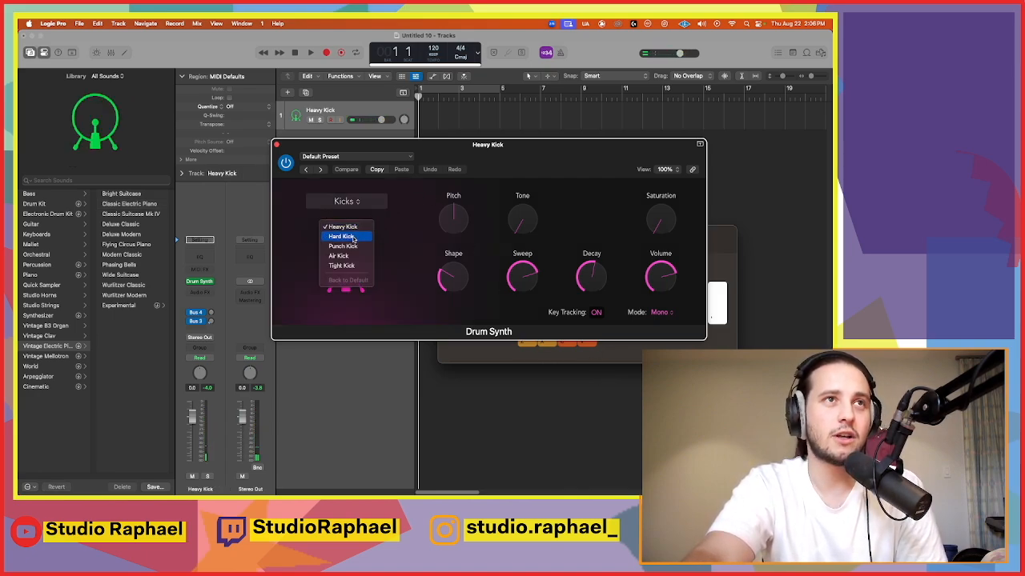
pyautogui.click(358, 237)
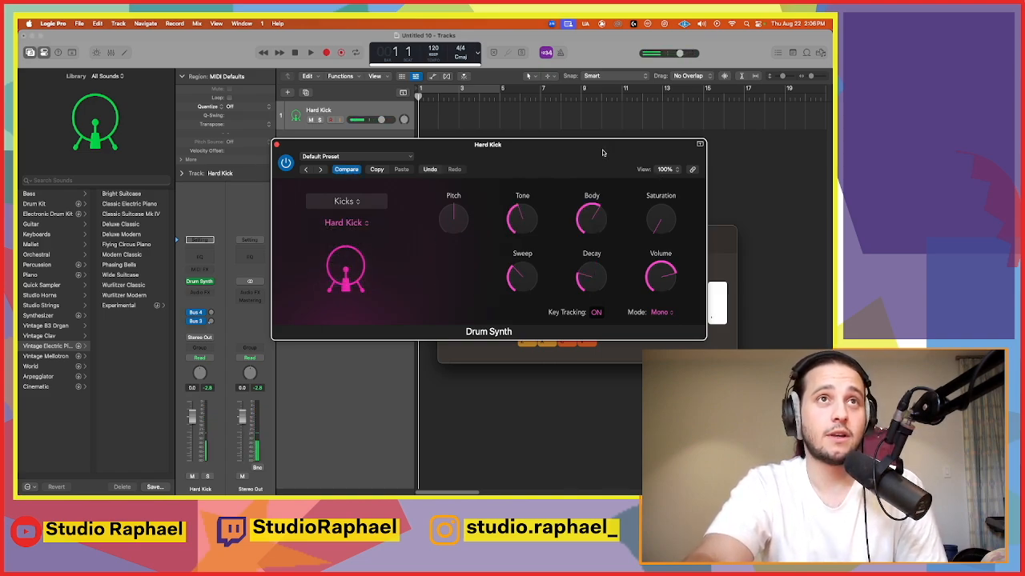
pyautogui.moveTo(603, 153); pyautogui.dragTo(651, 269)
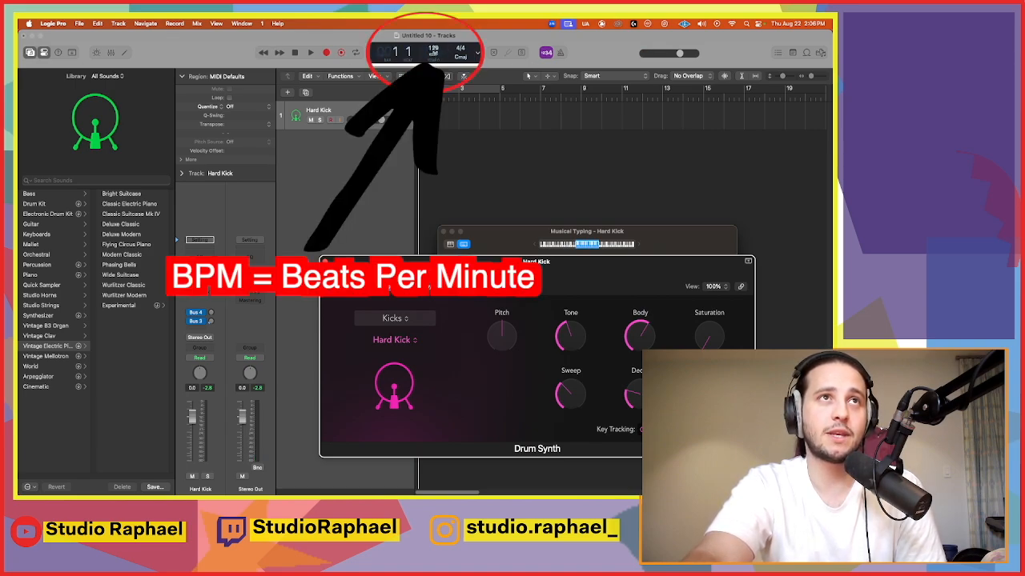
# Step: Try project tempos of 990 and 5 BPM before restoring 120 BPM, and view the time signature choices while keeping 4/4
pyautogui.click(433, 49)
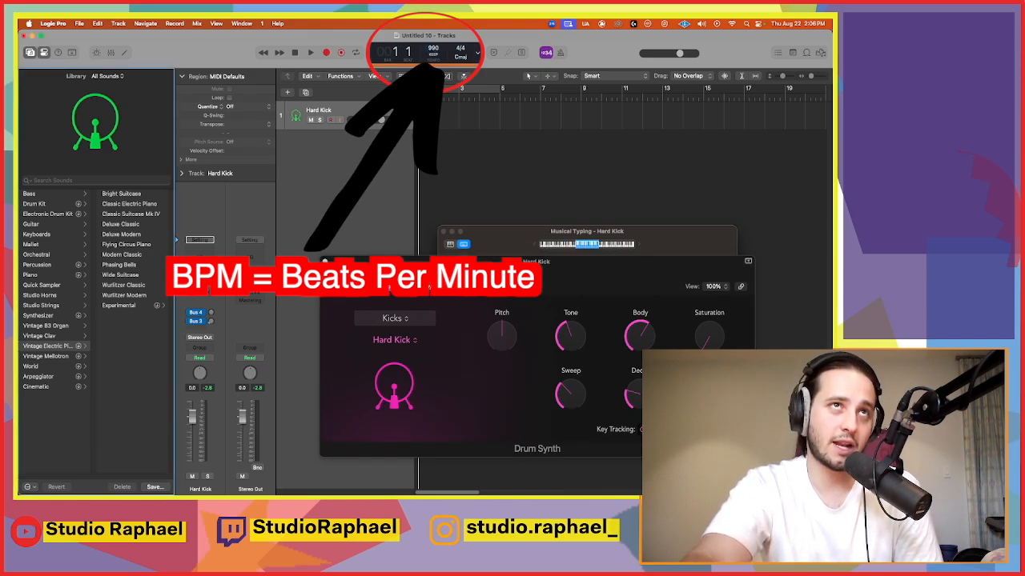
pyautogui.moveTo(433, 49); pyautogui.dragTo(433, 490)
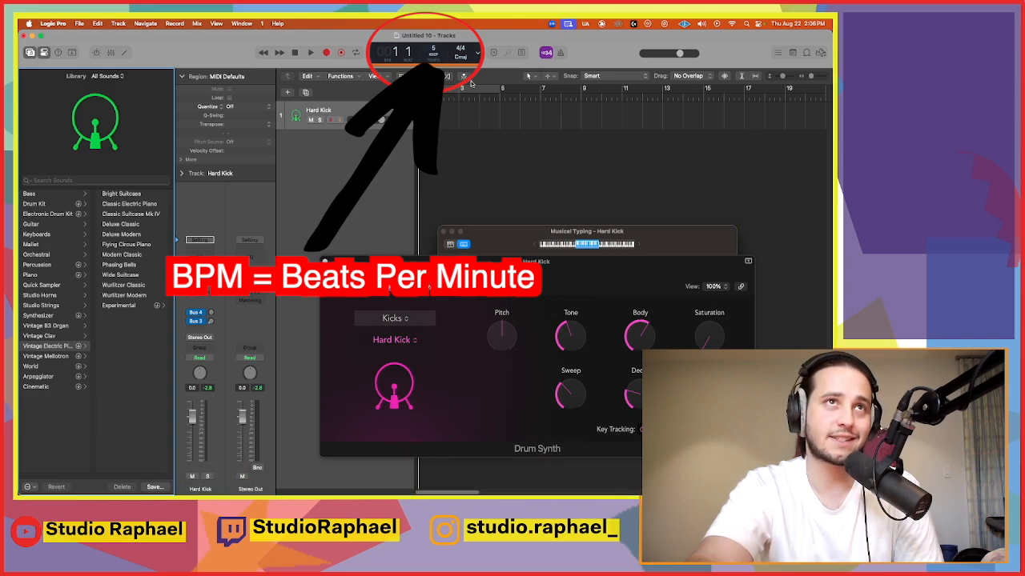
pyautogui.moveTo(433, 48); pyautogui.dragTo(433, 18)
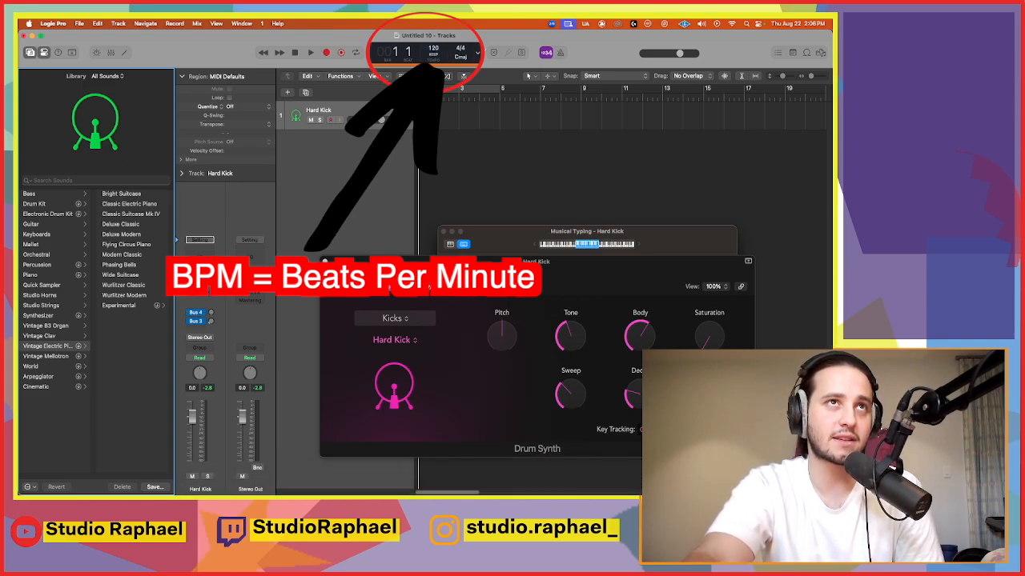
pyautogui.click(460, 50)
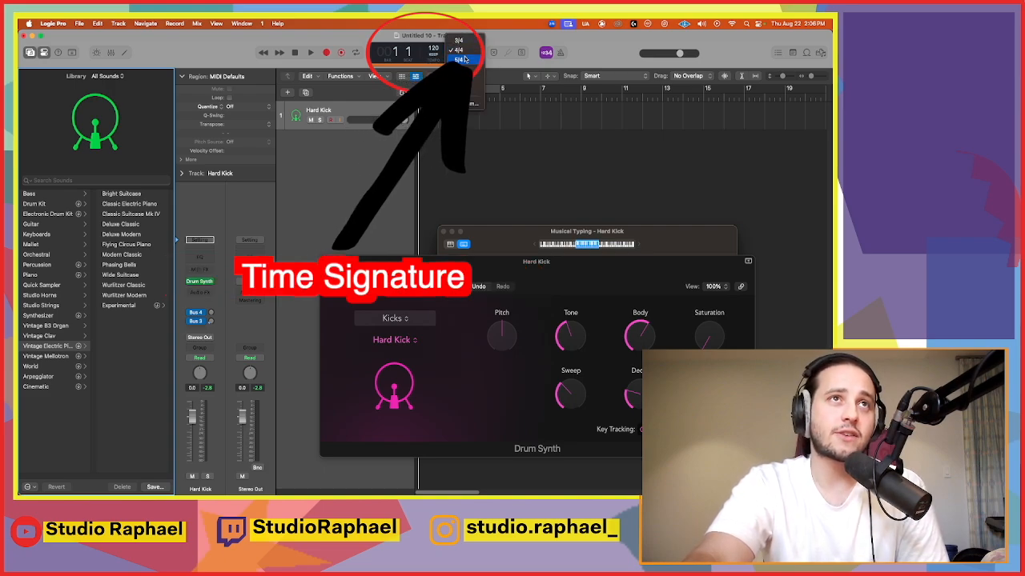
pyautogui.click(518, 145)
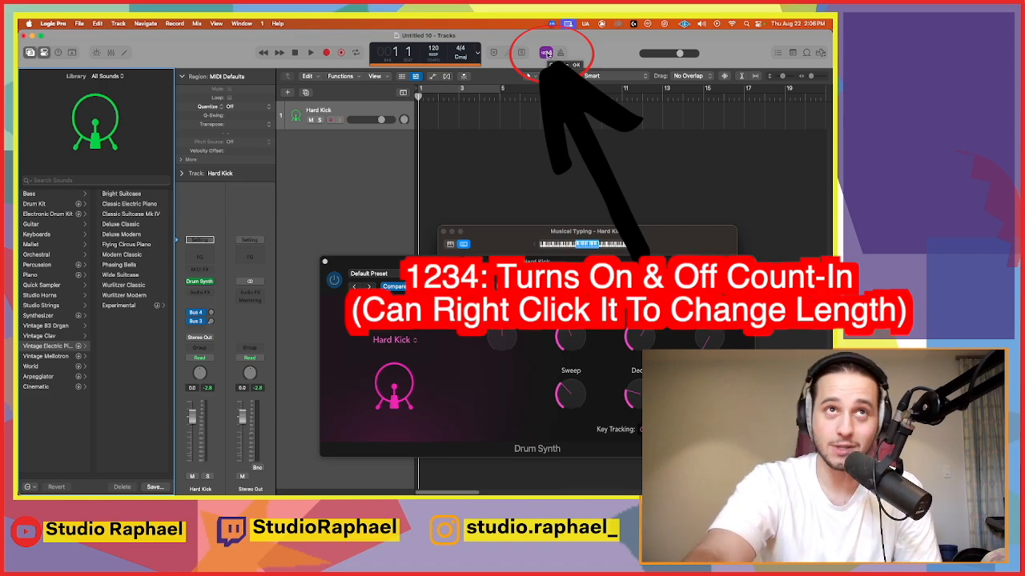
# Step: Record two empty test takes on the Hard Kick track with the count-in on, returning the playhead to the start after each
pyautogui.click(546, 52)
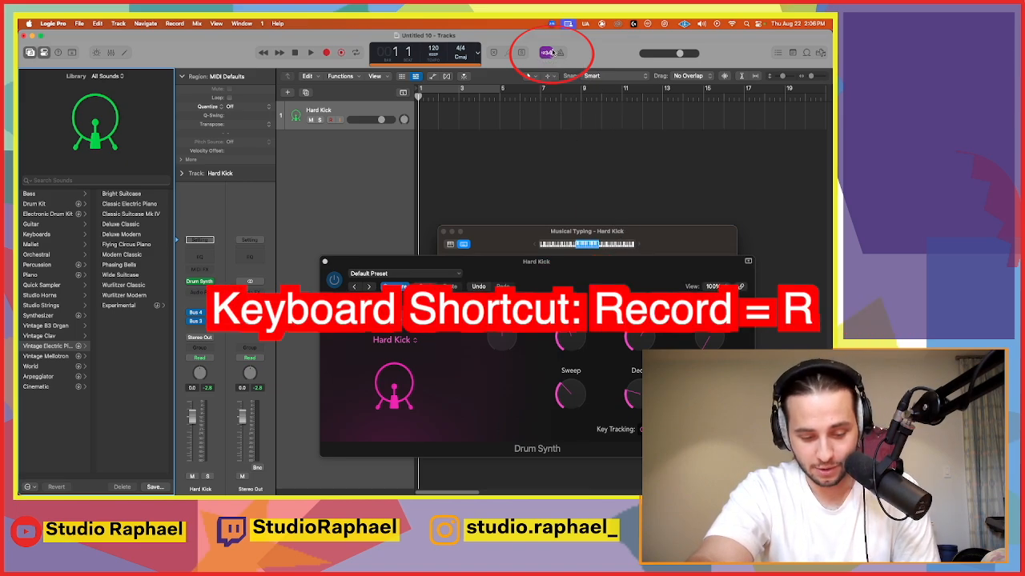
pyautogui.press('r')
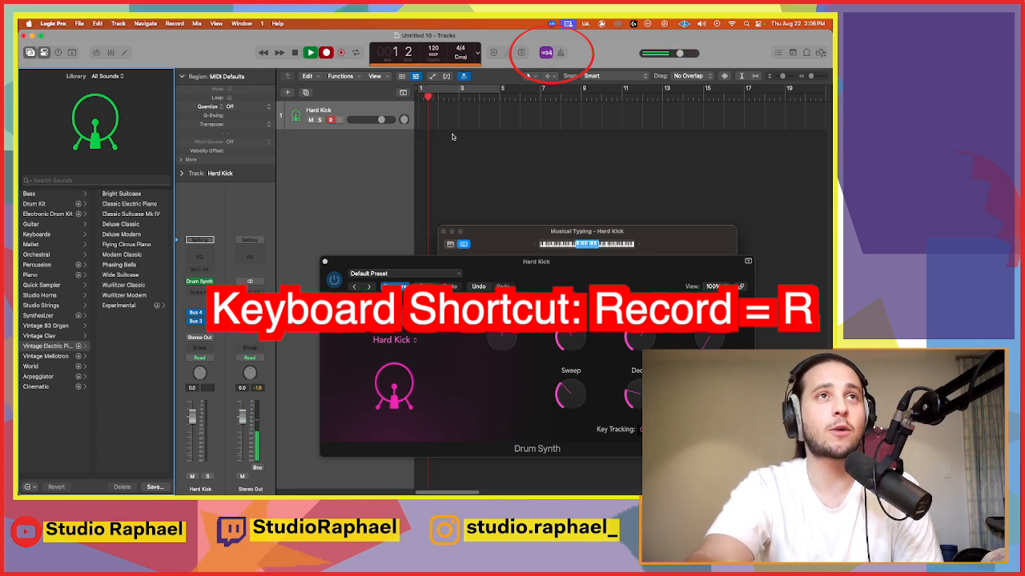
pyautogui.click(437, 215)
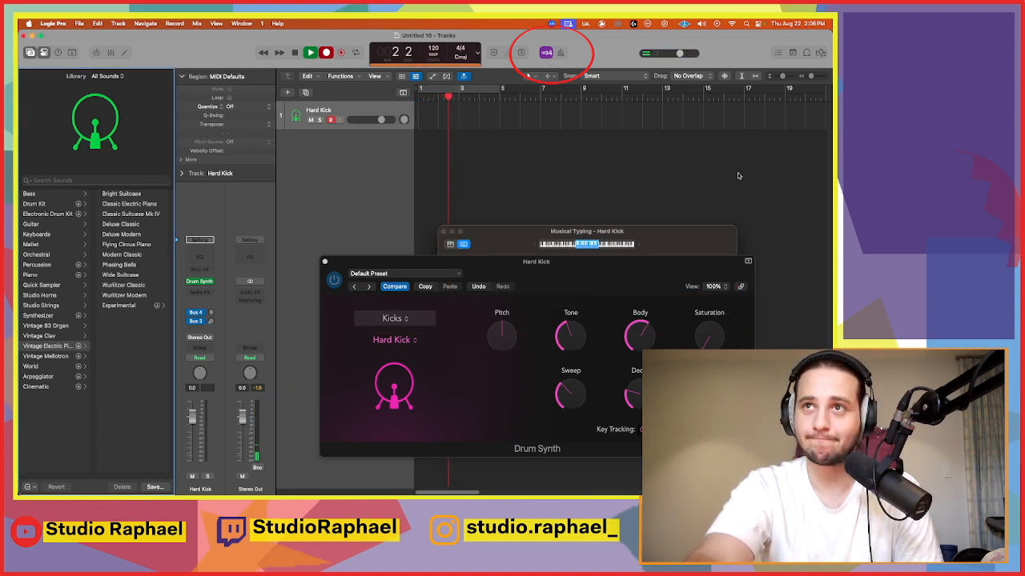
pyautogui.press('space')
pyautogui.press('Return')
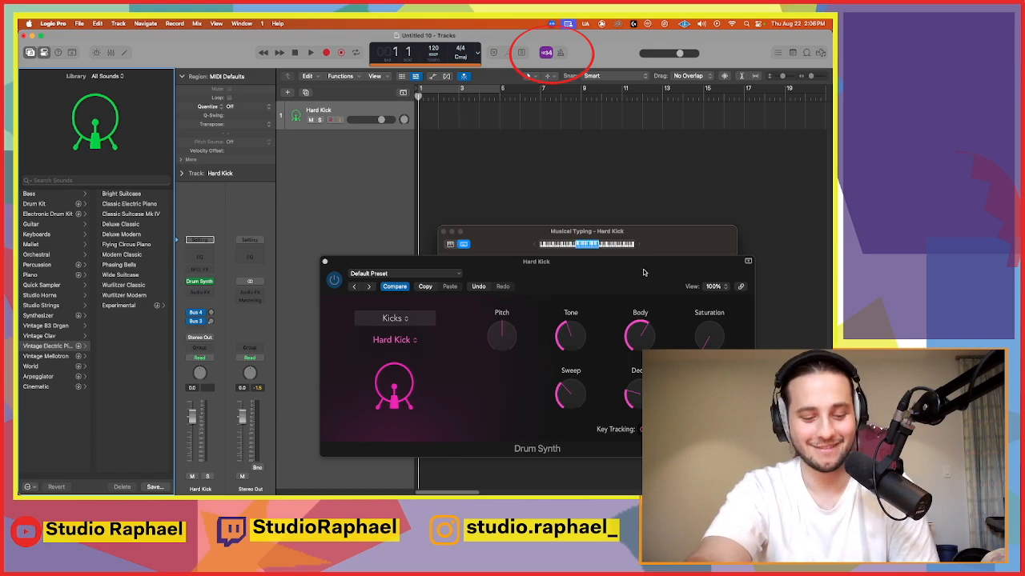
pyautogui.press('r')
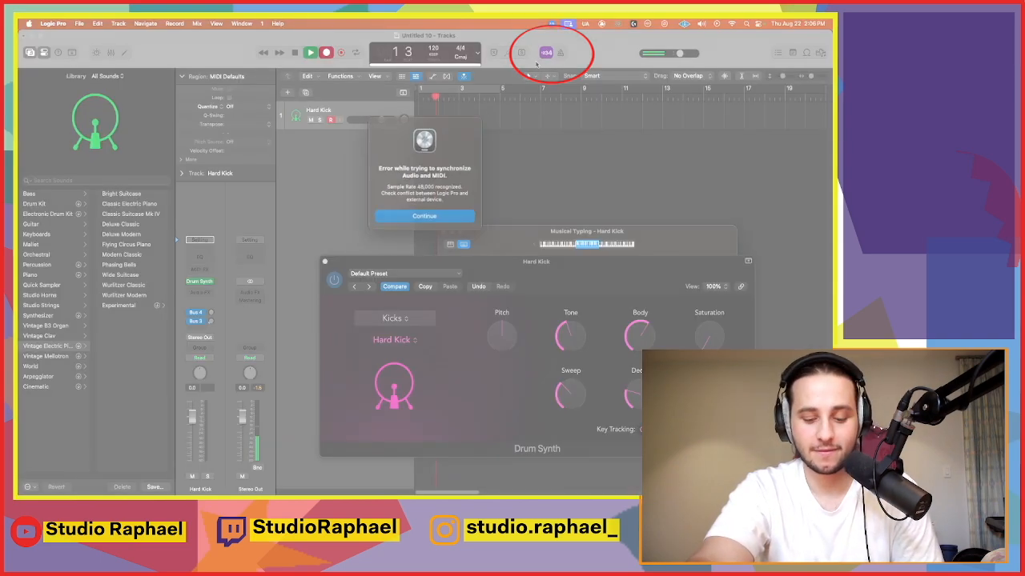
pyautogui.press('Return')
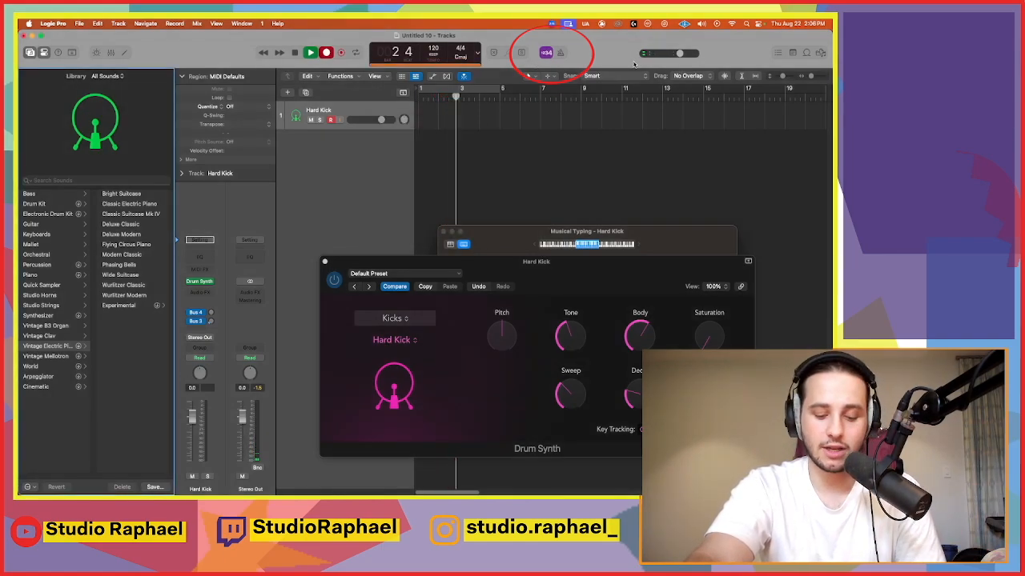
pyautogui.press('space')
pyautogui.press('Return')
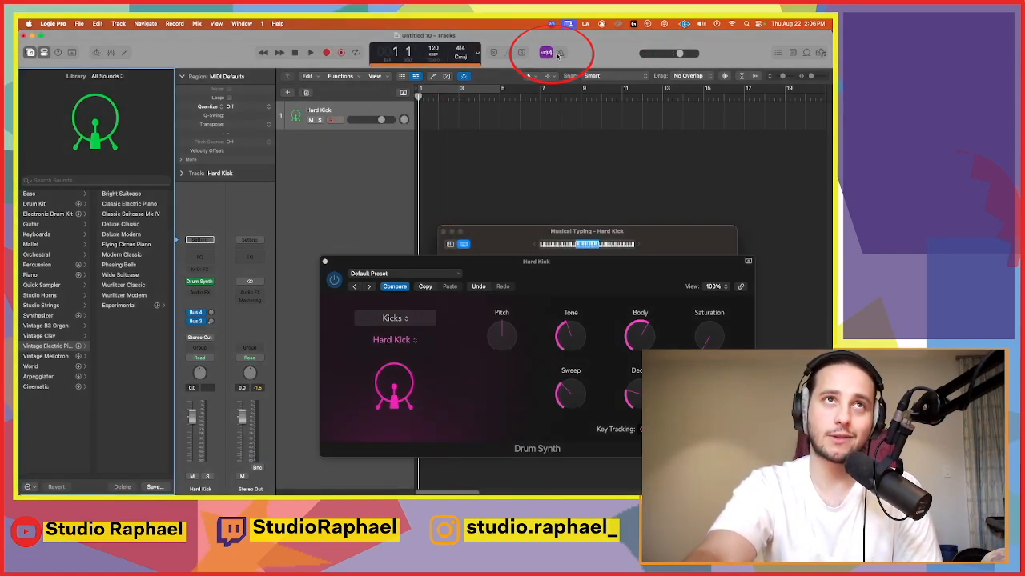
# Step: Turn on the metronome click and record a short empty test take with the count-in on
pyautogui.click(559, 52)
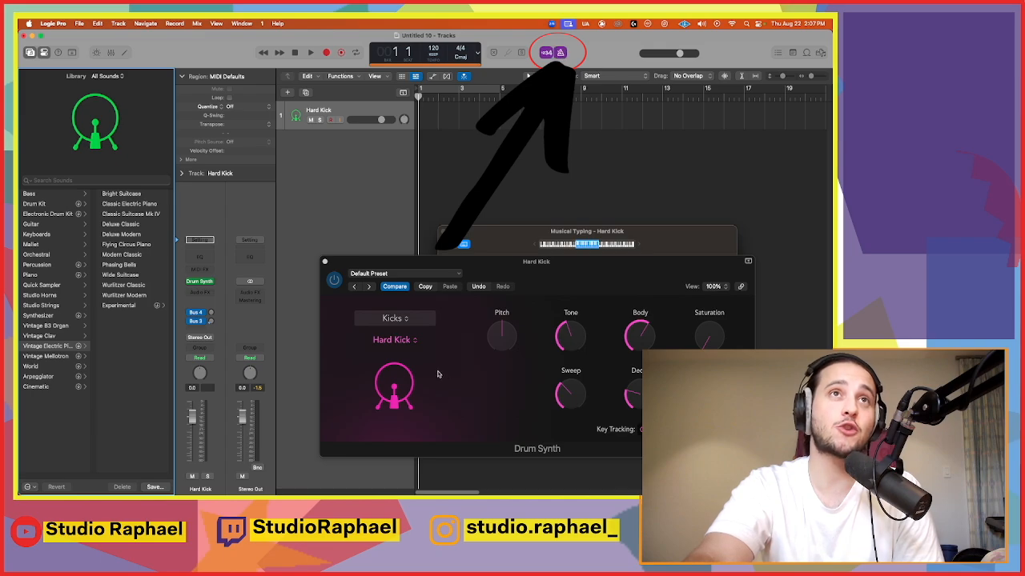
pyautogui.press('r')
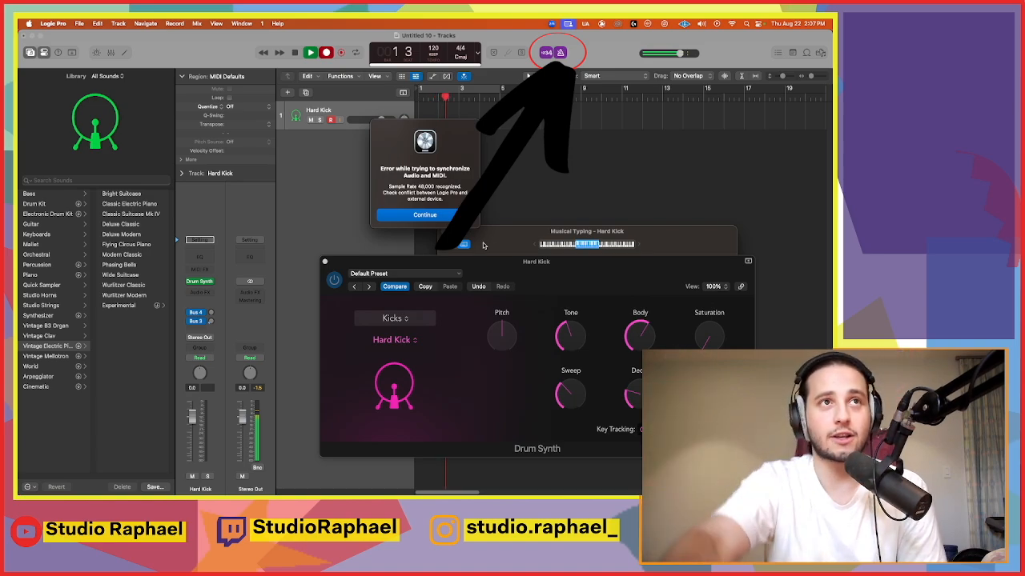
pyautogui.click(425, 214)
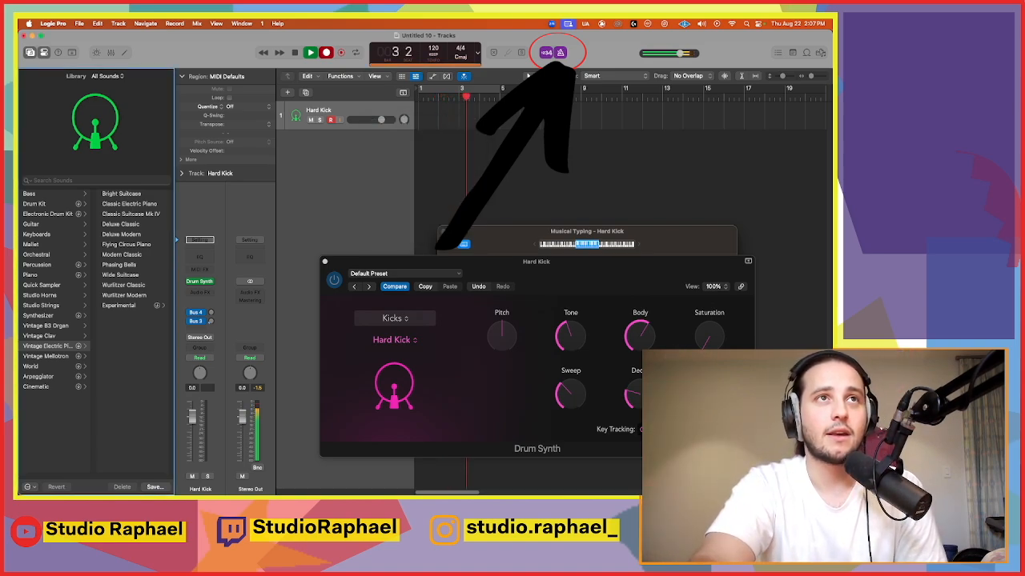
pyautogui.press('space')
# Step: Test recording from the start with the count-in off, stop and turn the count-in back on, and return the playhead to the start
pyautogui.press('r')
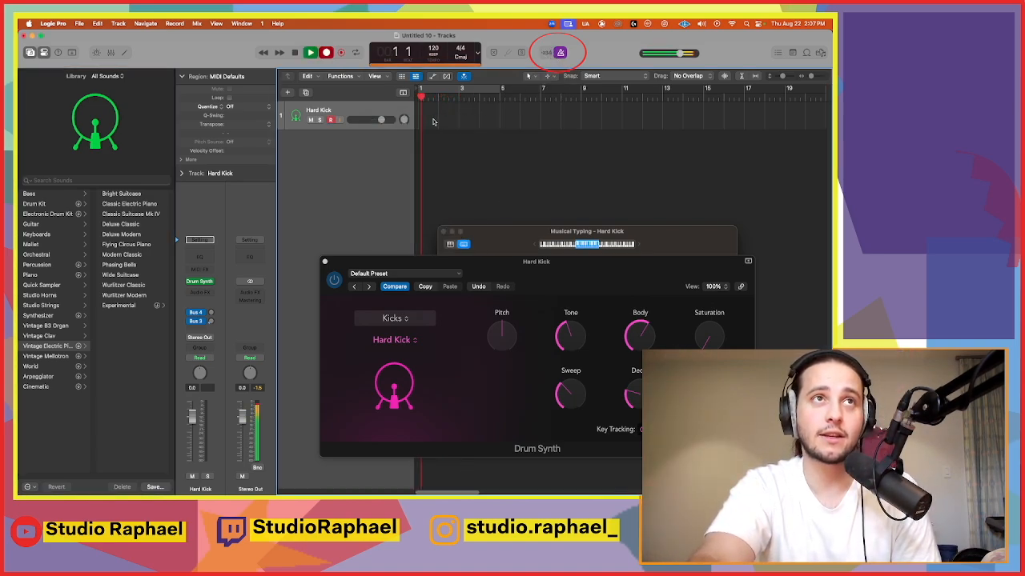
pyautogui.press('space')
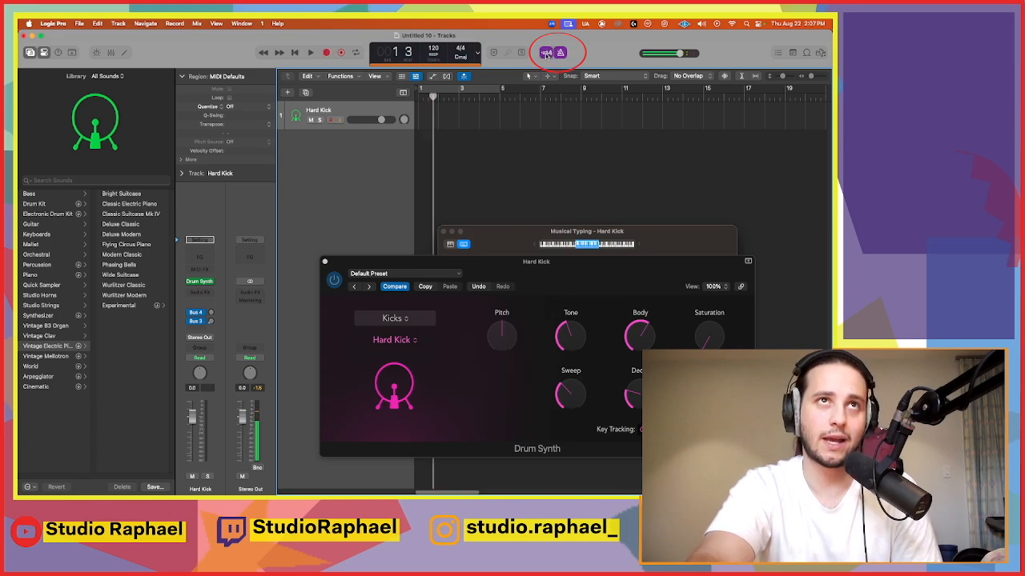
pyautogui.press('Return')
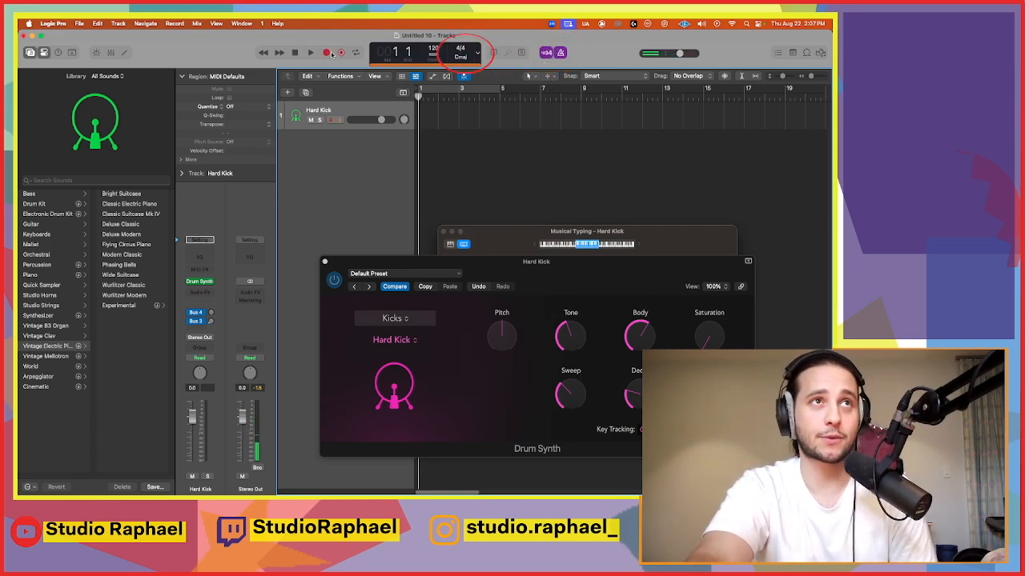
# Step: Start another empty recording with the count-in and metronome on, stop it, and return the playhead to the project start
pyautogui.press('r')
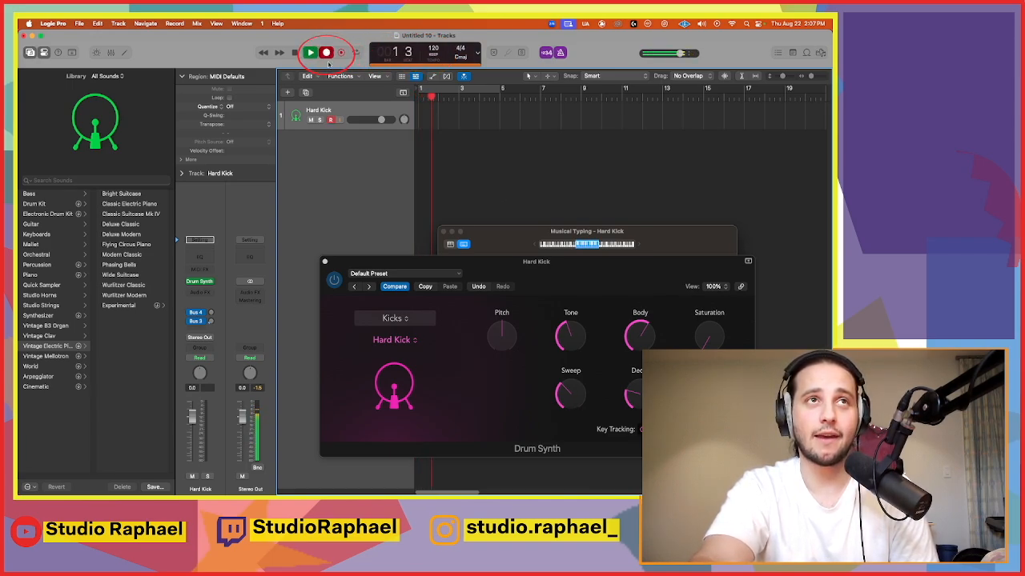
pyautogui.click(424, 214)
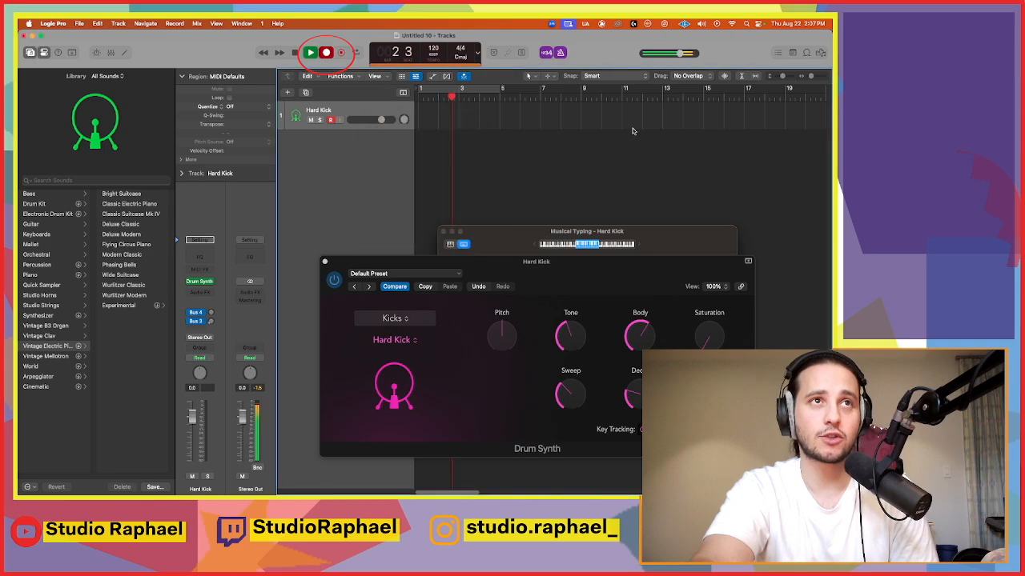
pyautogui.press('space')
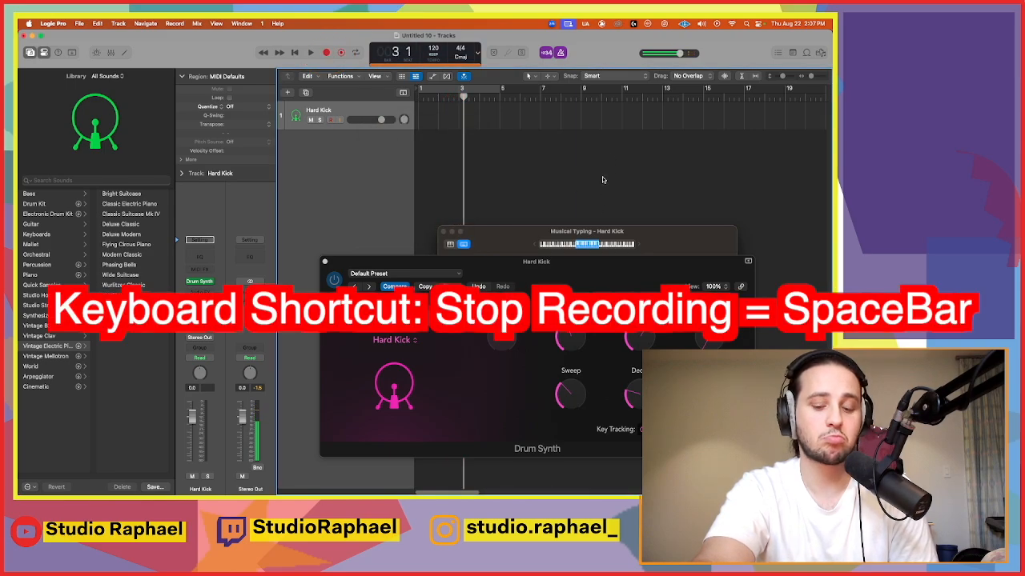
pyautogui.press('Return')
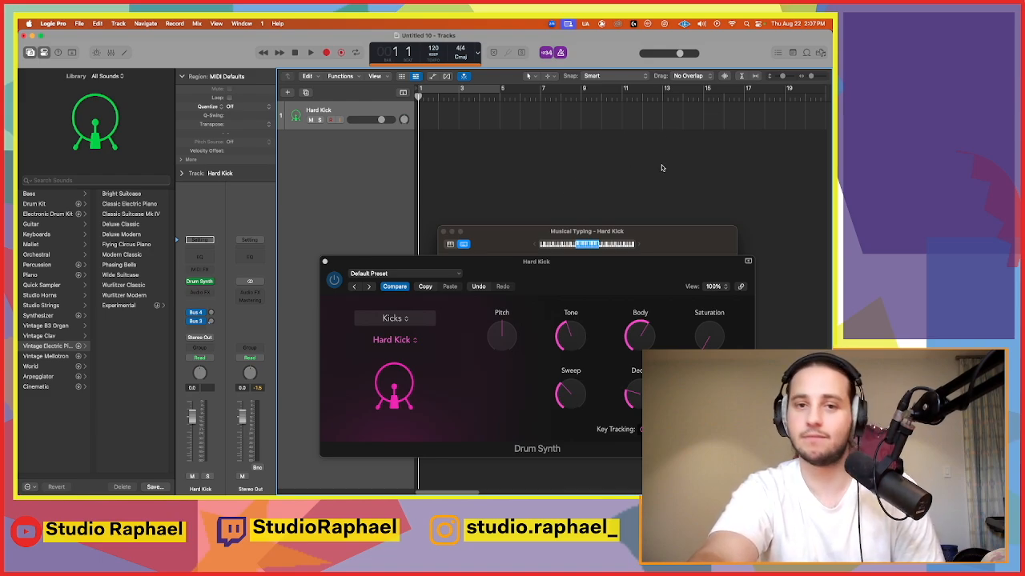
# Step: Record a kick pattern about two bars long on the Hard Kick track using Musical Typing
pyautogui.press('r')
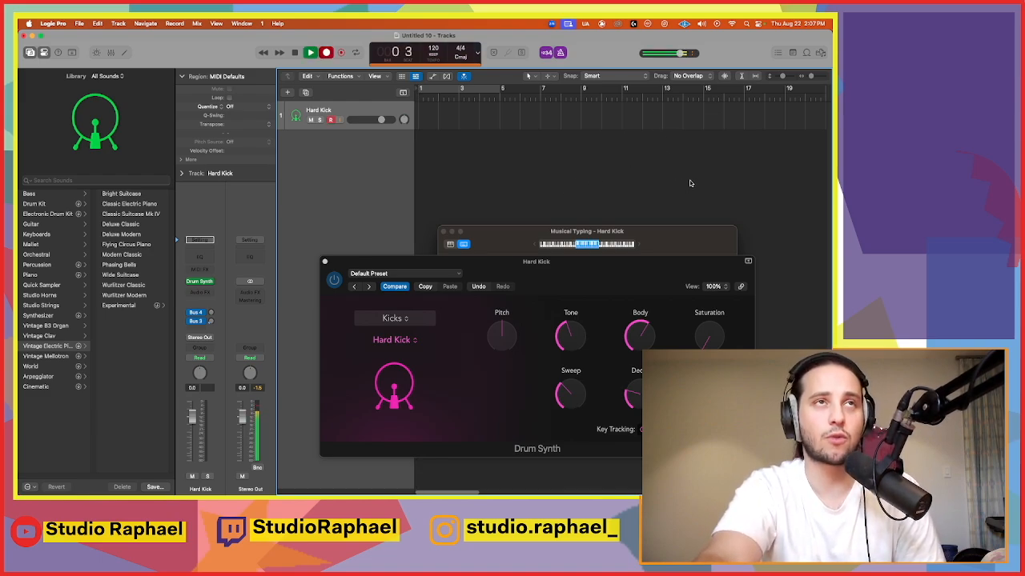
pyautogui.press('a')
pyautogui.press('a')
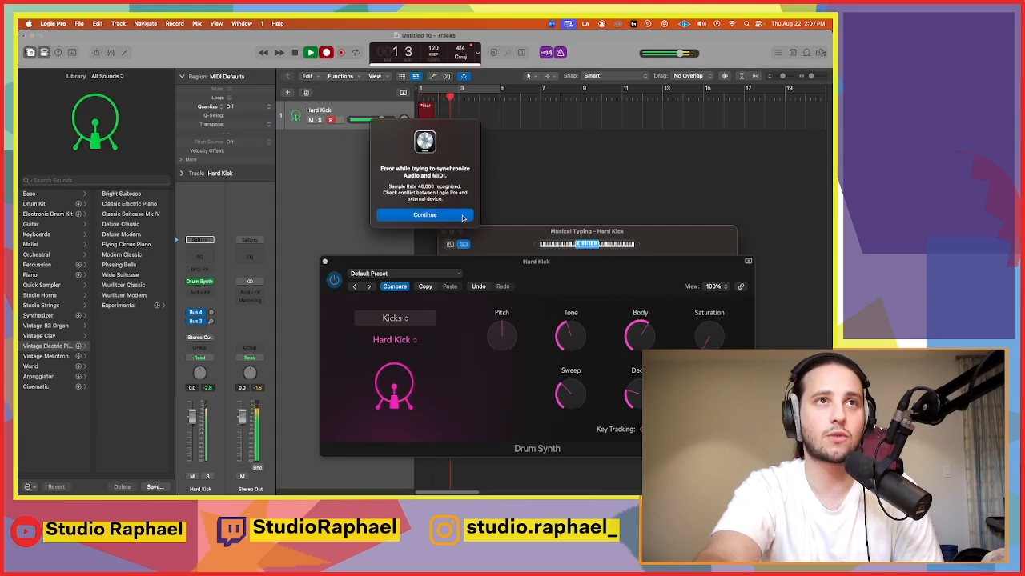
pyautogui.click(466, 215)
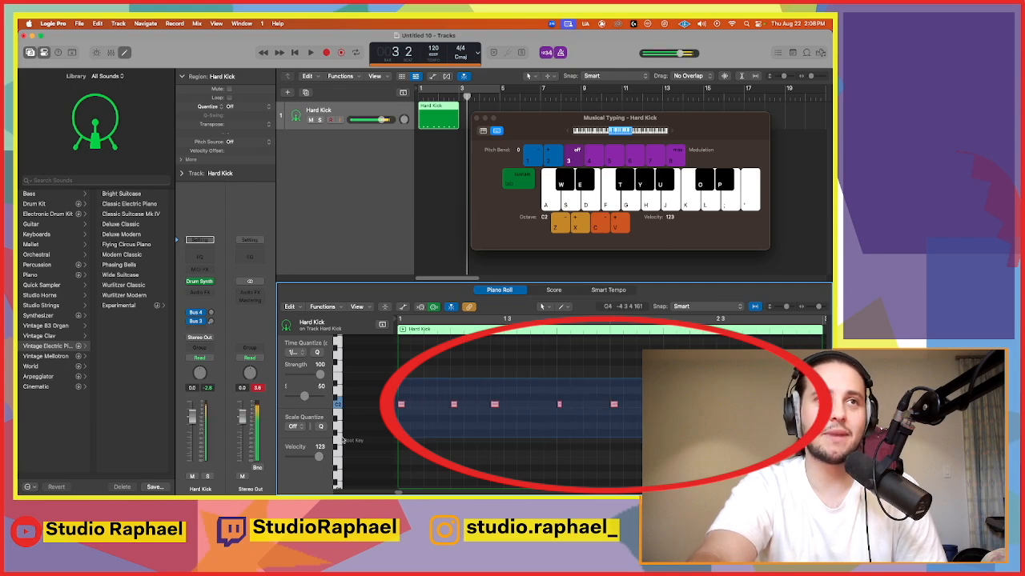
# Step: Deselect the recorded Hard Kick region and close the Musical Typing window and the Piano Roll editor
pyautogui.click(446, 189)
pyautogui.press('e')
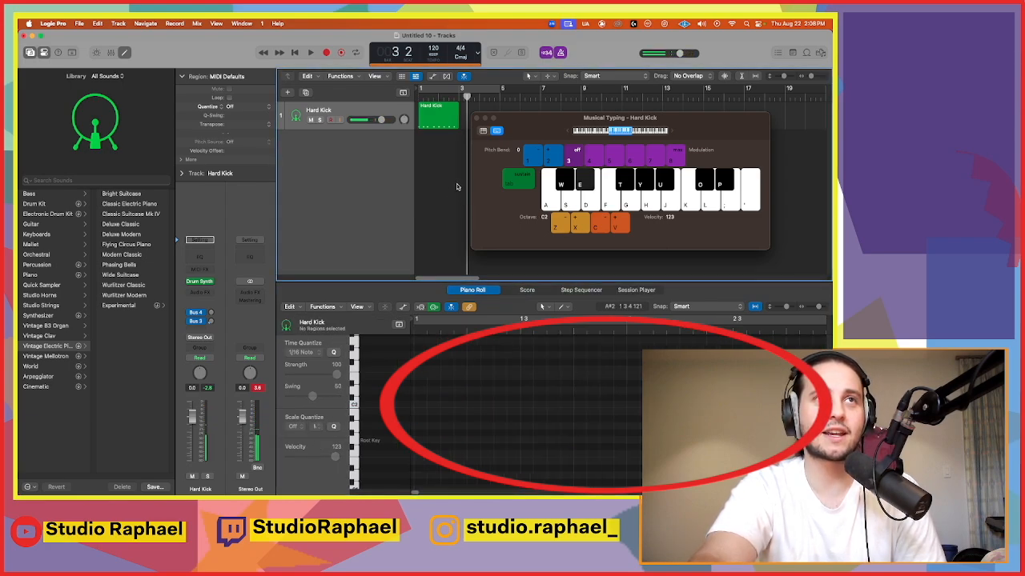
pyautogui.click(477, 119)
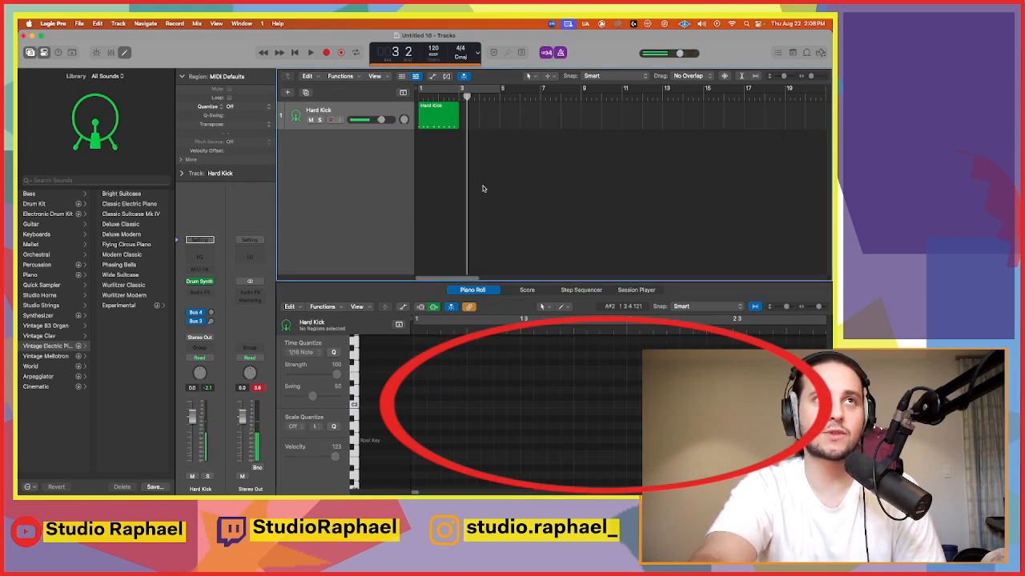
pyautogui.press('e')
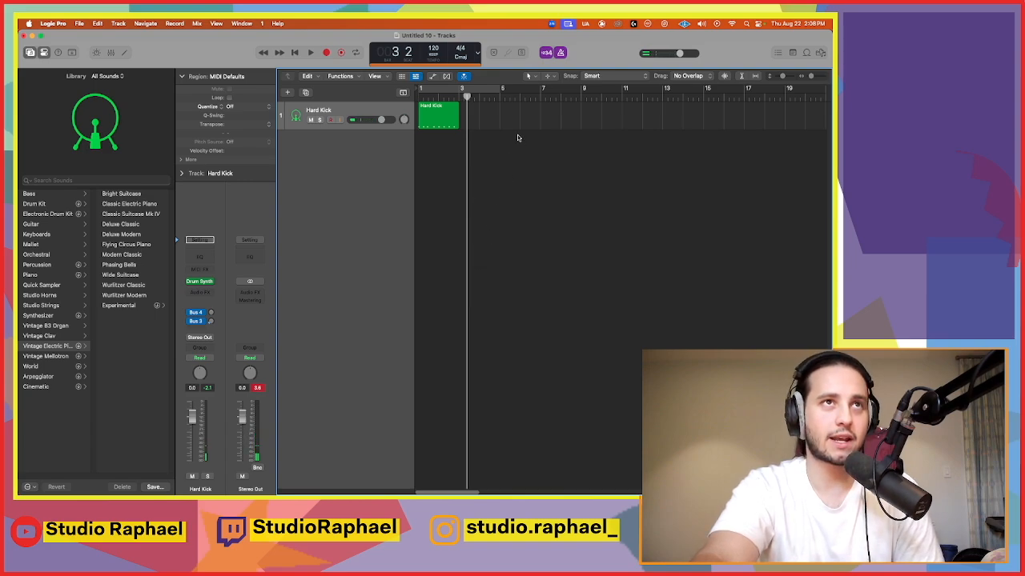
# Step: Open the Hard Kick region in the Piano Roll, close the editor, and reopen it with the region selected
pyautogui.doubleClick(439, 110)
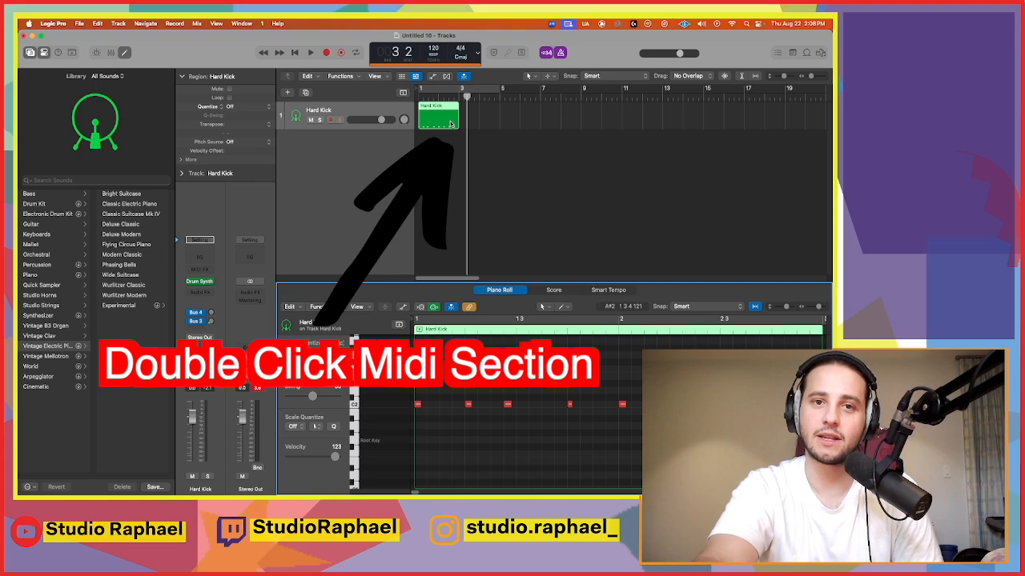
pyautogui.doubleClick(451, 124)
pyautogui.click(521, 187)
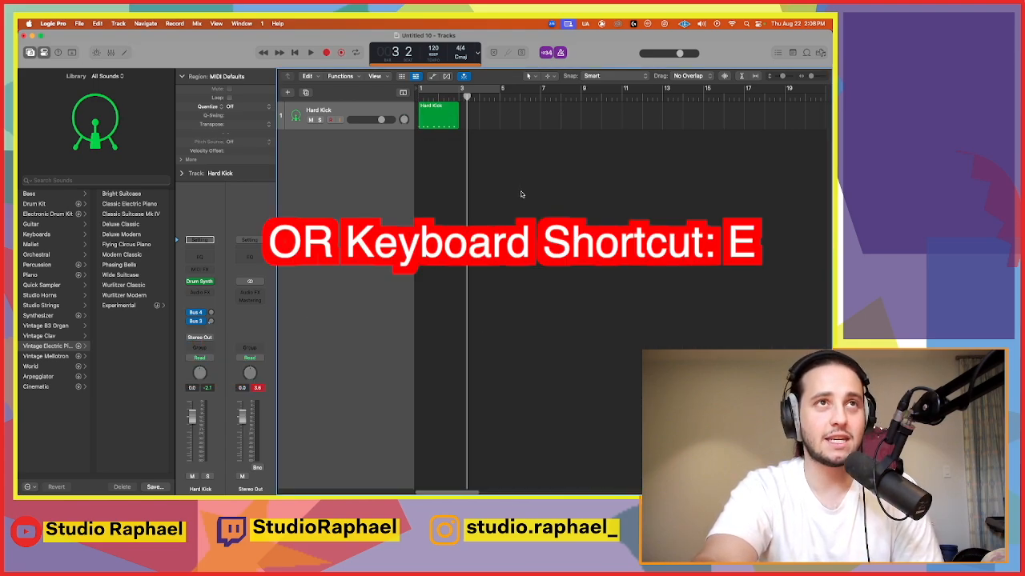
pyautogui.press('e')
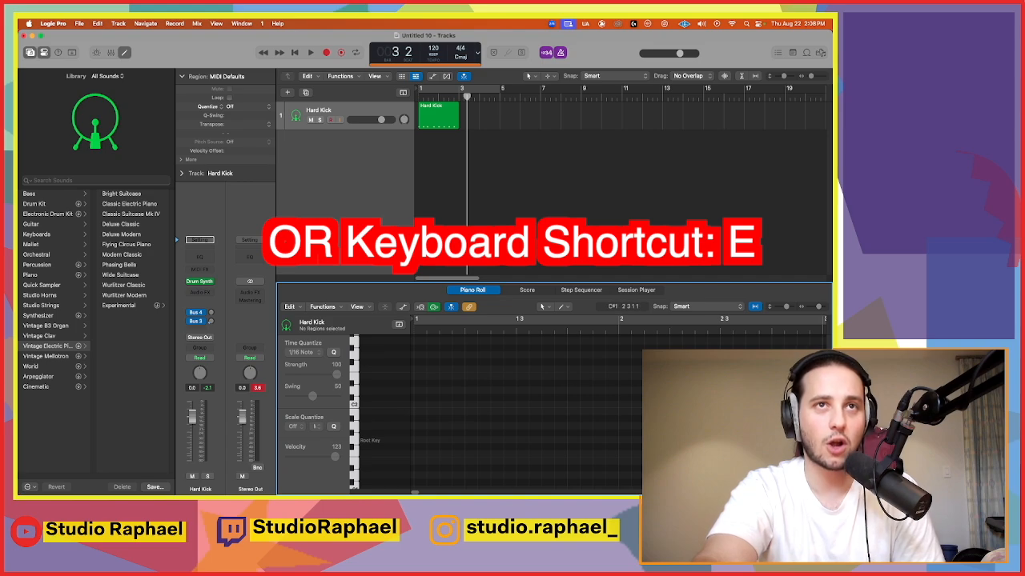
pyautogui.click(451, 109)
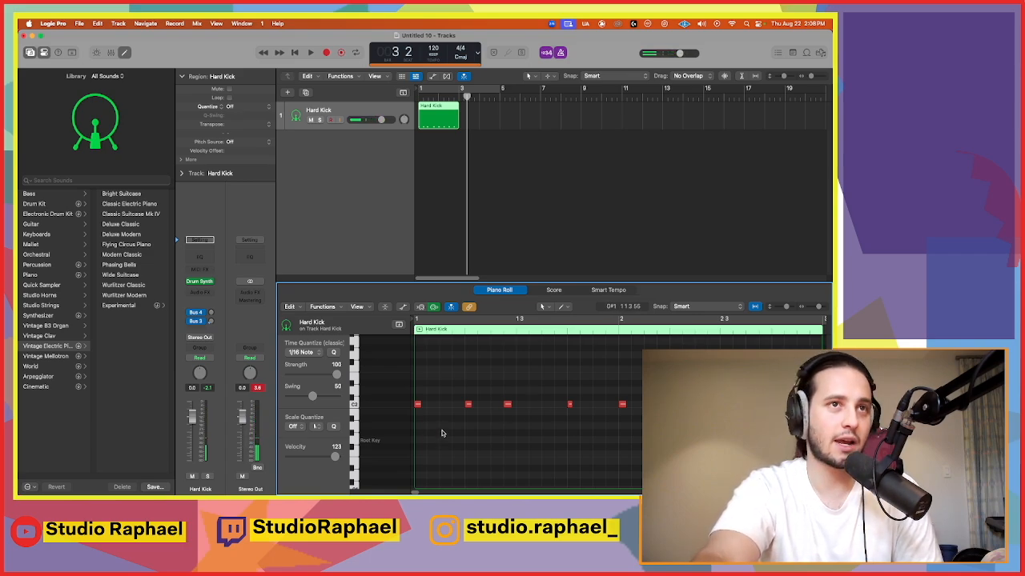
# Step: Play the recorded kick pattern from the project start, and return the playhead to the start
pyautogui.press('Return')
pyautogui.press('space')
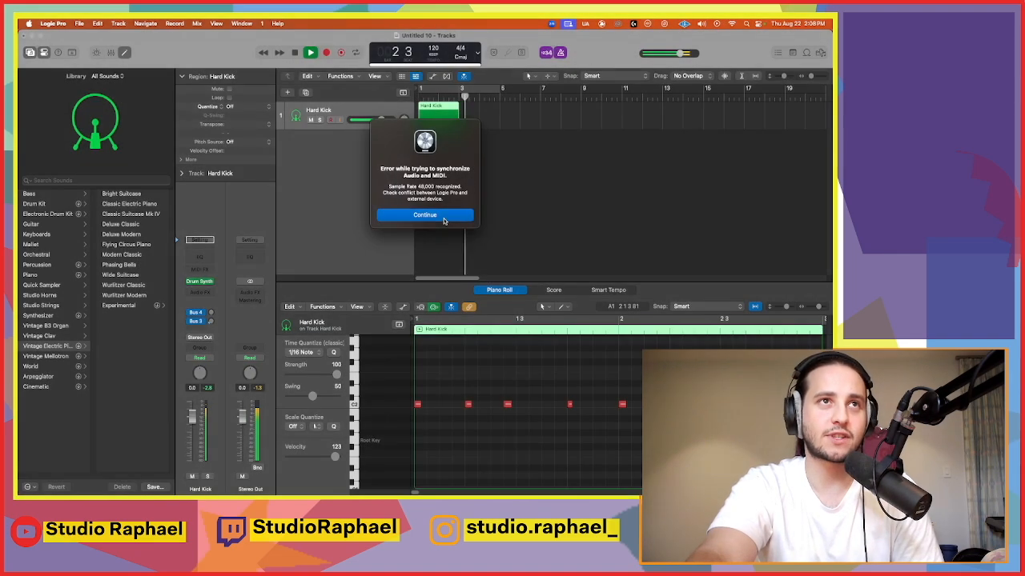
pyautogui.click(443, 218)
pyautogui.press('Return')
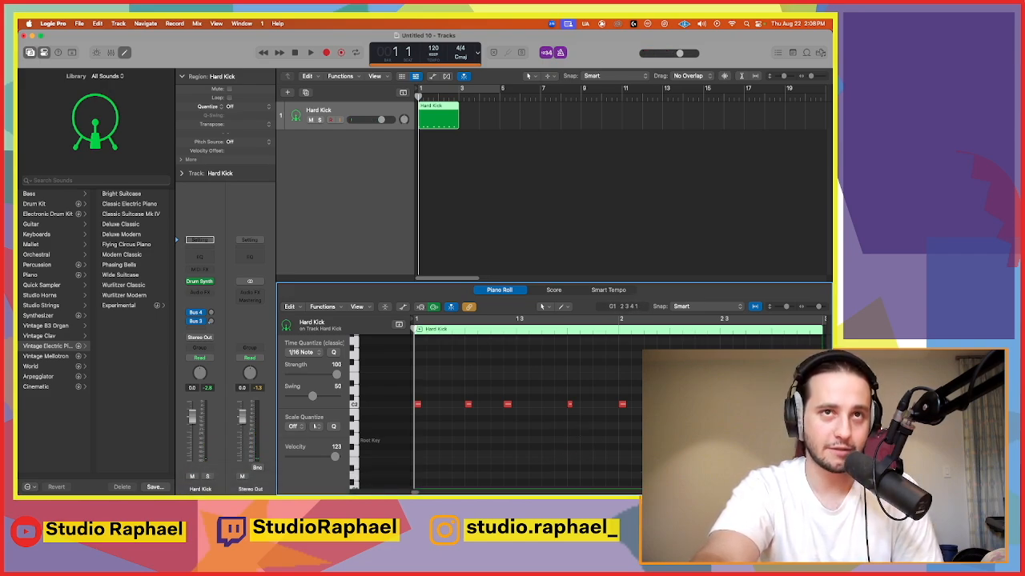
# Step: Set the Piano Roll's time quantize to 1/4 Note for the Hard Kick notes and audition the note on beat 3
pyautogui.click(310, 353)
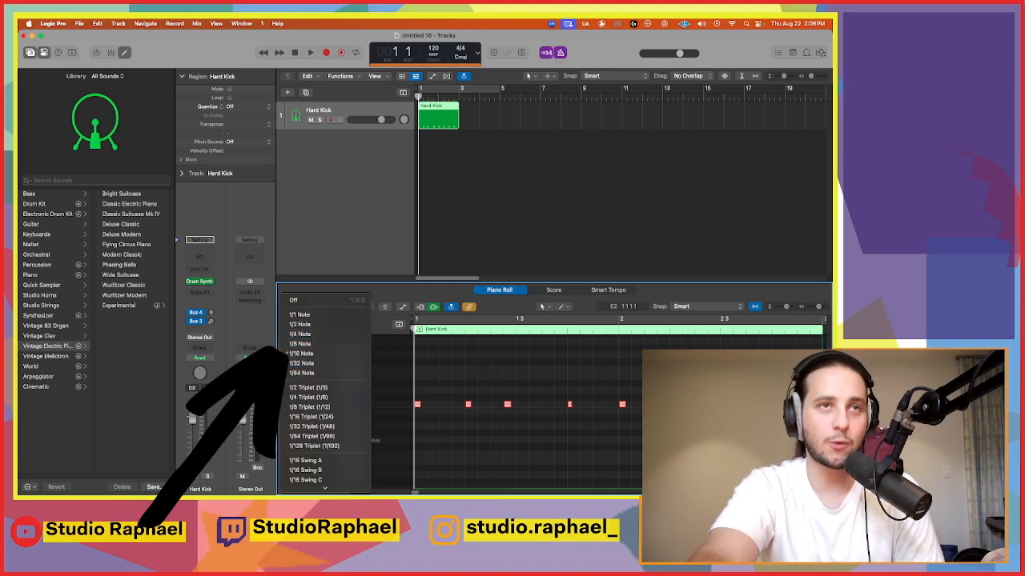
pyautogui.click(299, 333)
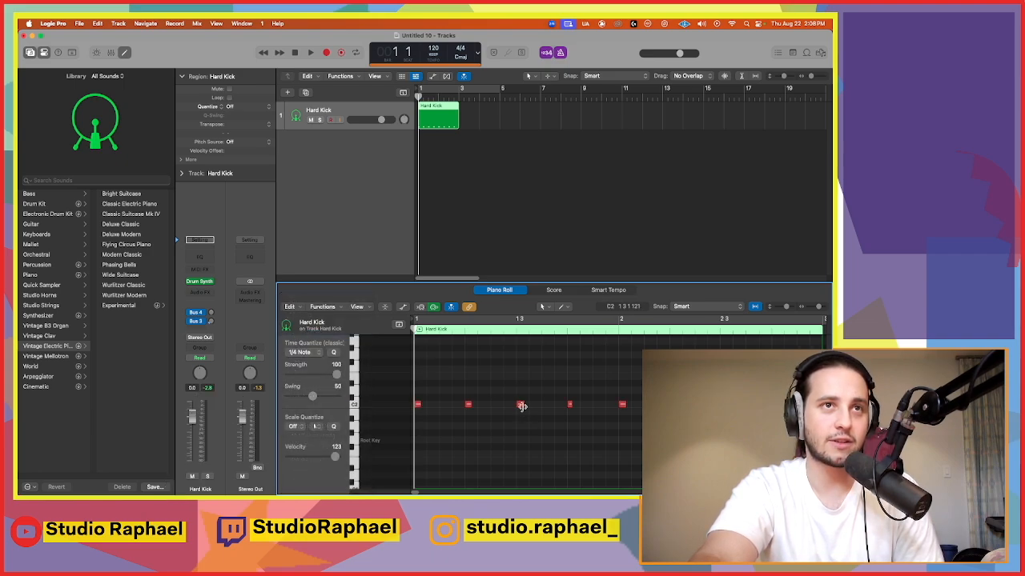
pyautogui.click(520, 404)
pyautogui.click(522, 391)
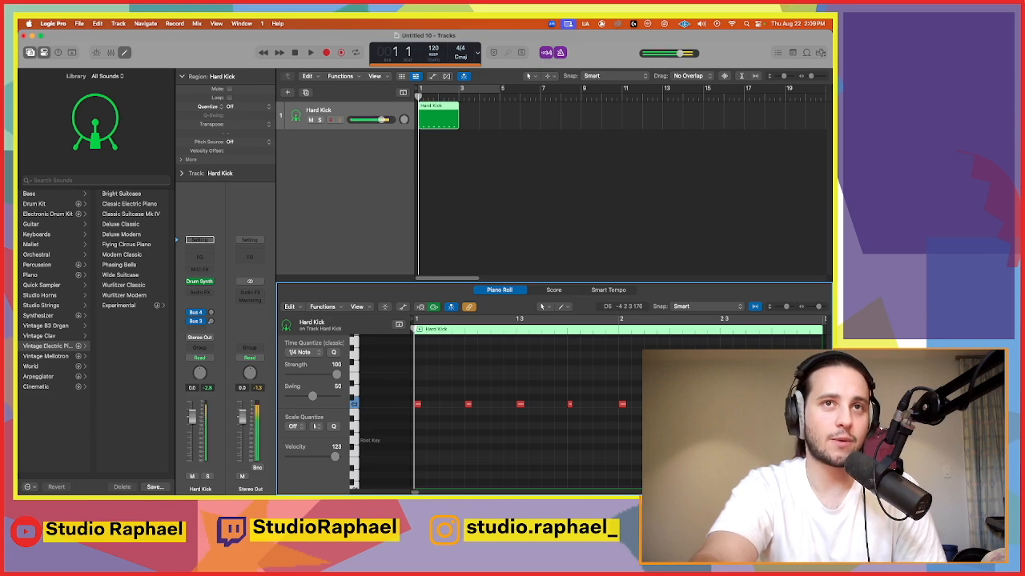
# Step: Select all notes of the Hard Kick region in the Piano Roll and quantize them to the 1/4 Note grid
pyautogui.press('super+a')
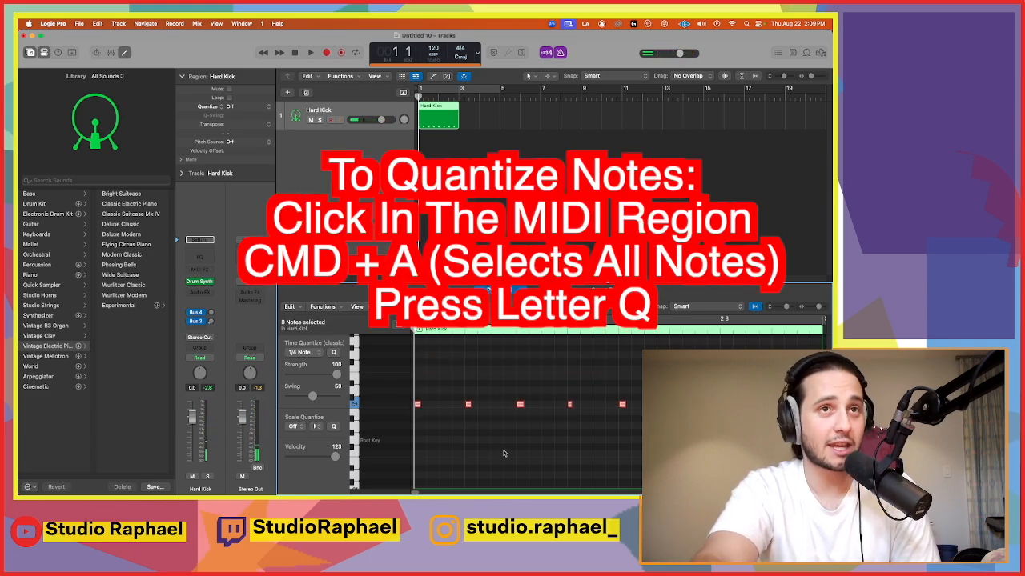
pyautogui.click(550, 448)
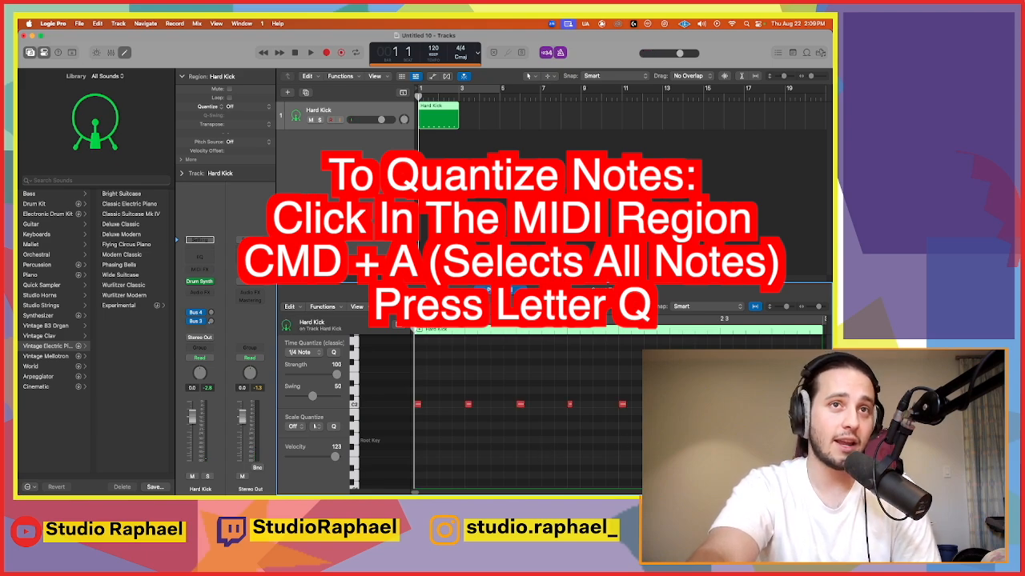
pyautogui.press('super+a')
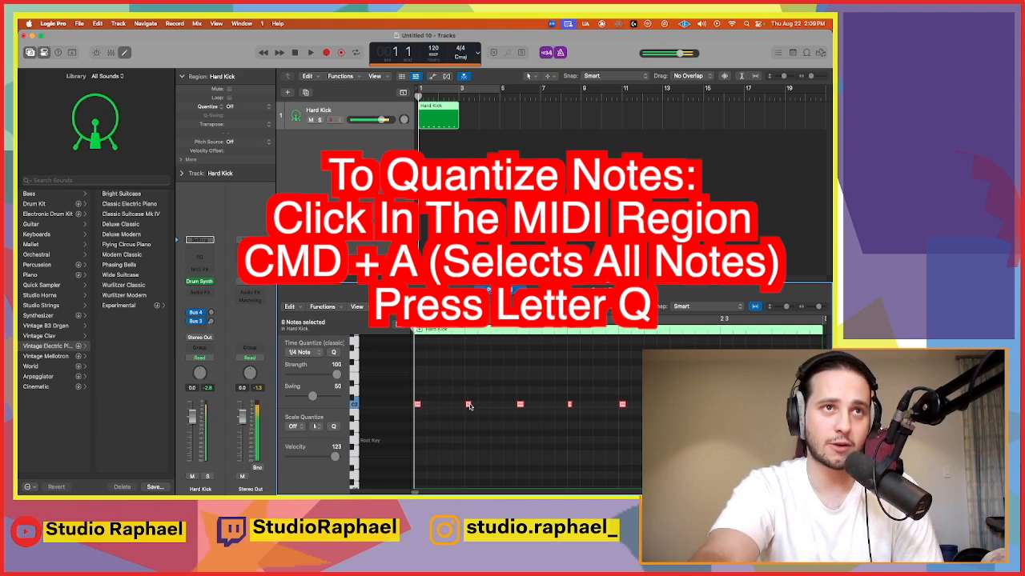
pyautogui.press('q')
pyautogui.click(495, 442)
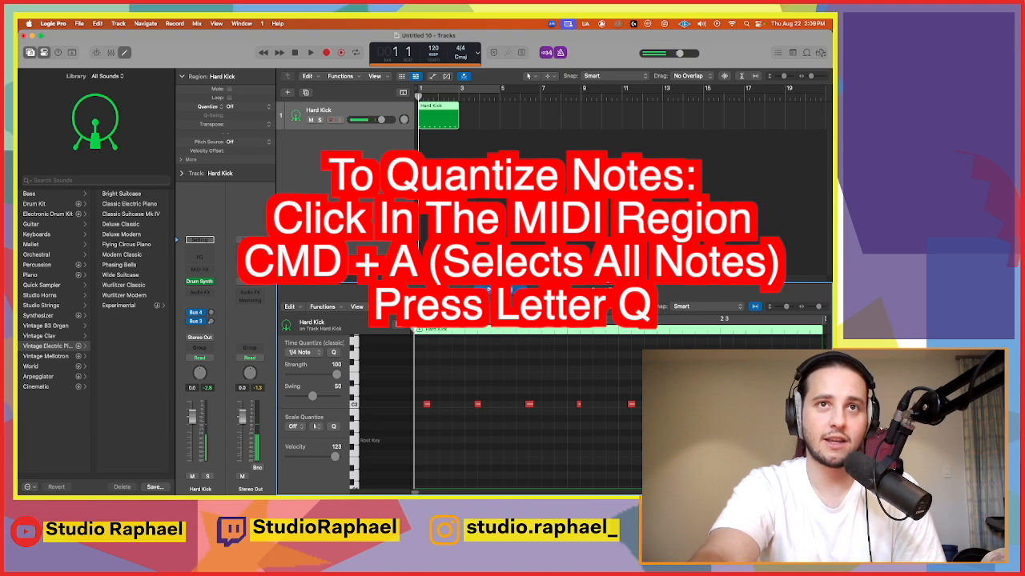
pyautogui.press('super+a')
pyautogui.press('q')
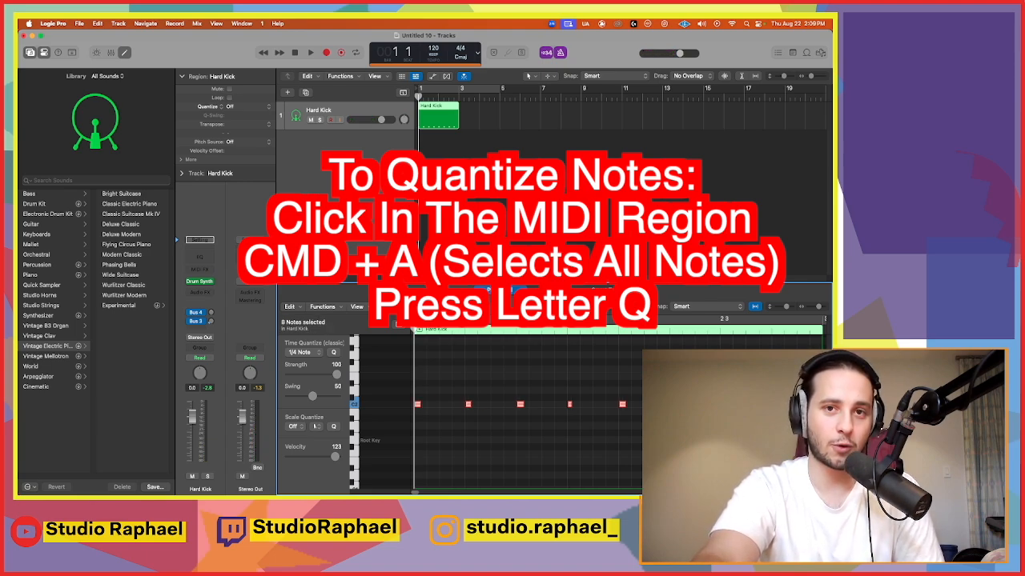
# Step: Close the Piano Roll editor and duplicate the Hard Kick track without its region
pyautogui.click(495, 442)
pyautogui.press('e')
pyautogui.click(559, 235)
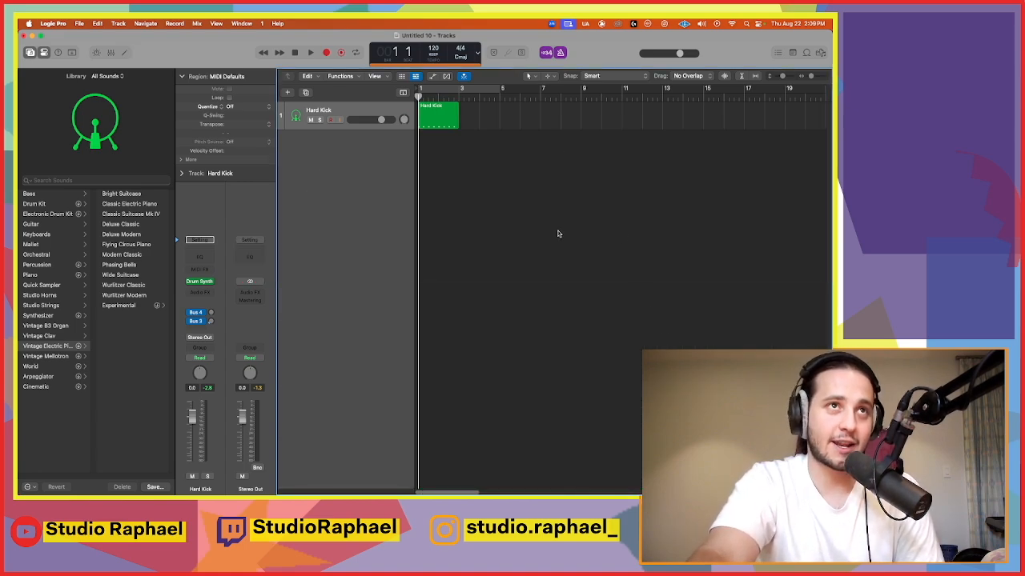
pyautogui.click(368, 108)
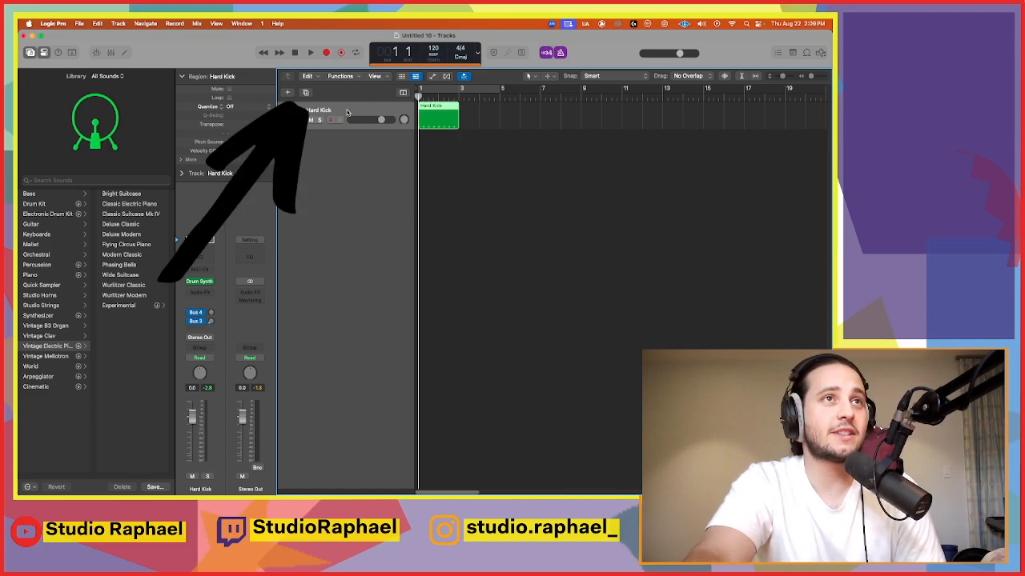
pyautogui.click(308, 94)
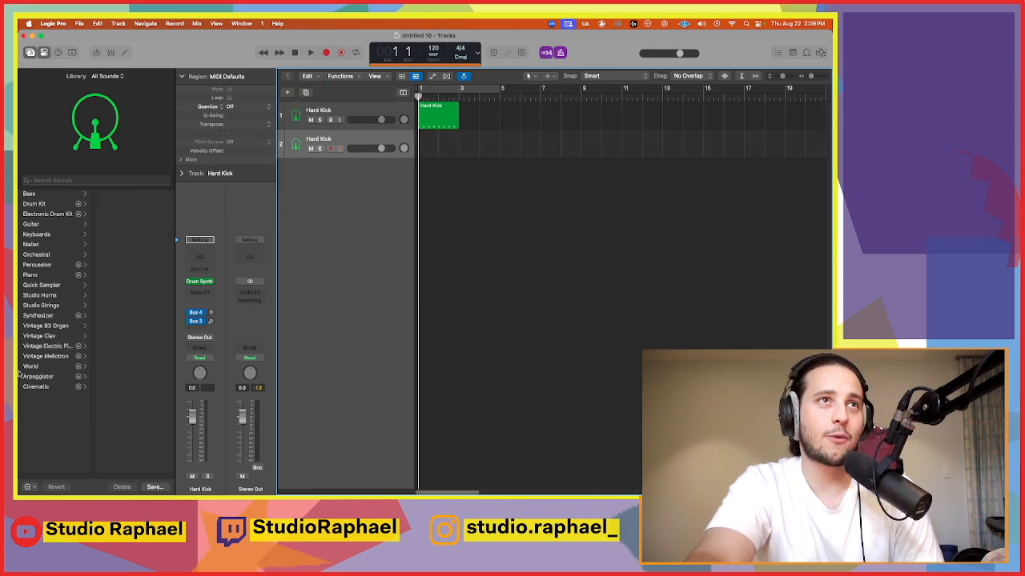
# Step: Set the duplicated track's Drum Synth to Air Snare from Snares and Claps, and audition it with Musical Typing
pyautogui.click(200, 281)
pyautogui.click(353, 202)
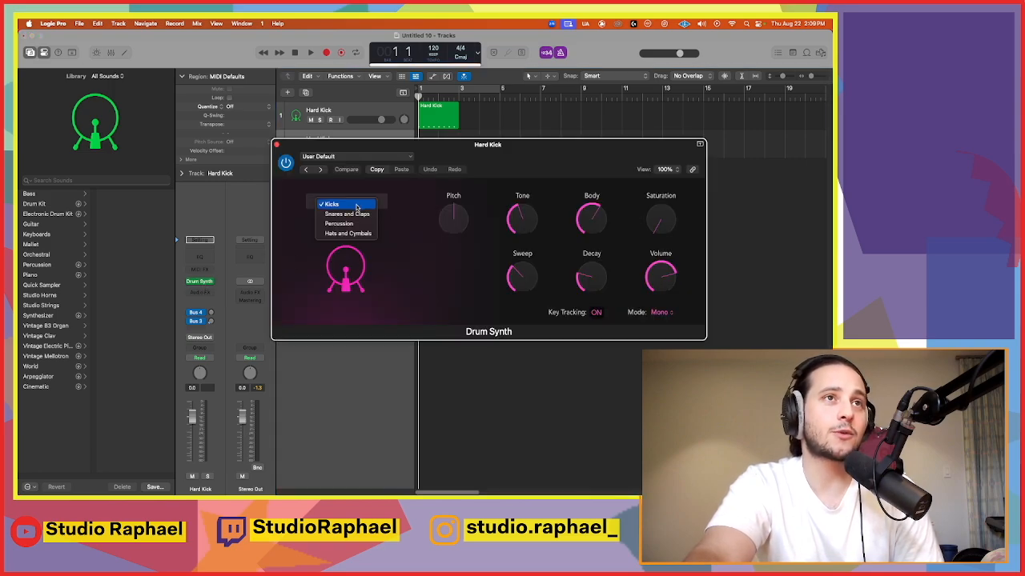
pyautogui.click(346, 212)
pyautogui.click(349, 225)
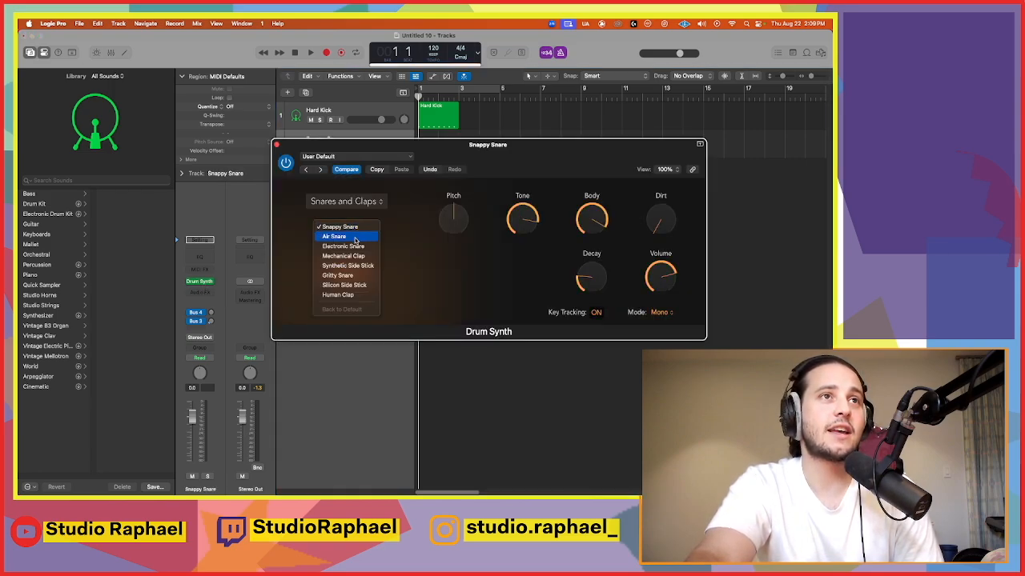
pyautogui.click(355, 237)
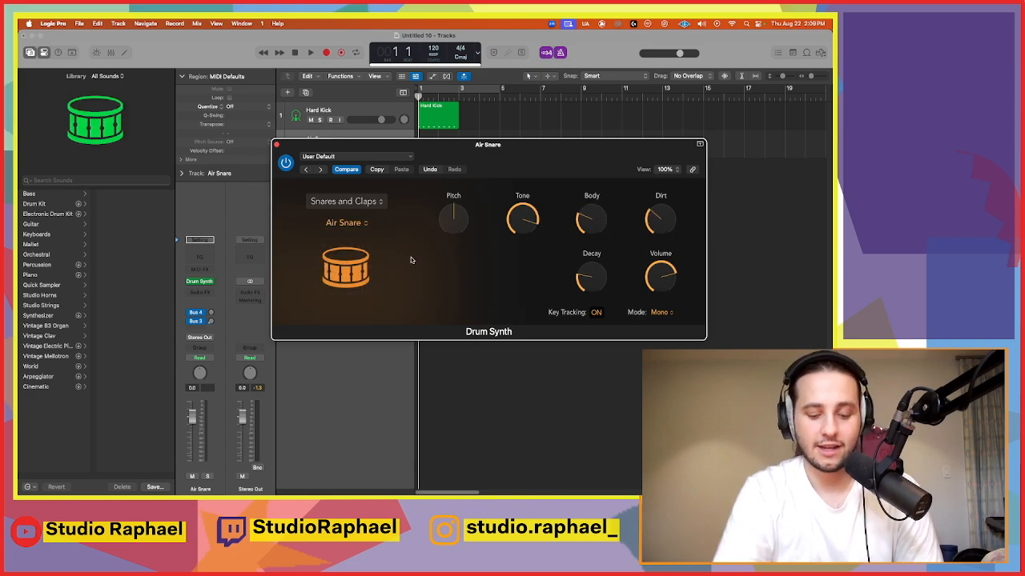
pyautogui.press('super+k')
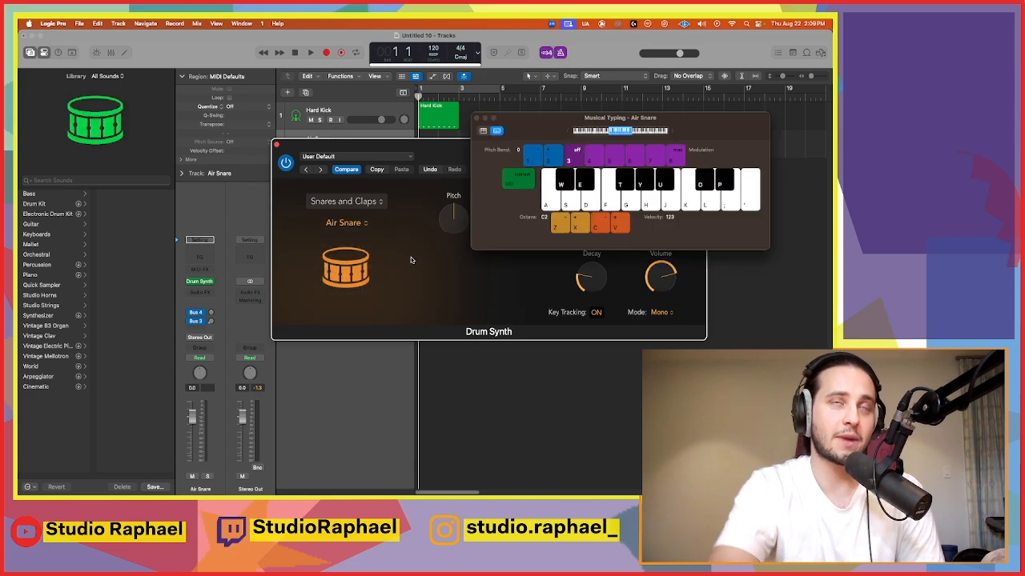
pyautogui.press('e')
pyautogui.press('d')
# Step: Switch the Drum Synth sound to Mechanical Clap and audition it in different octaves, ending with Musical Typing at C4
pyautogui.click(344, 223)
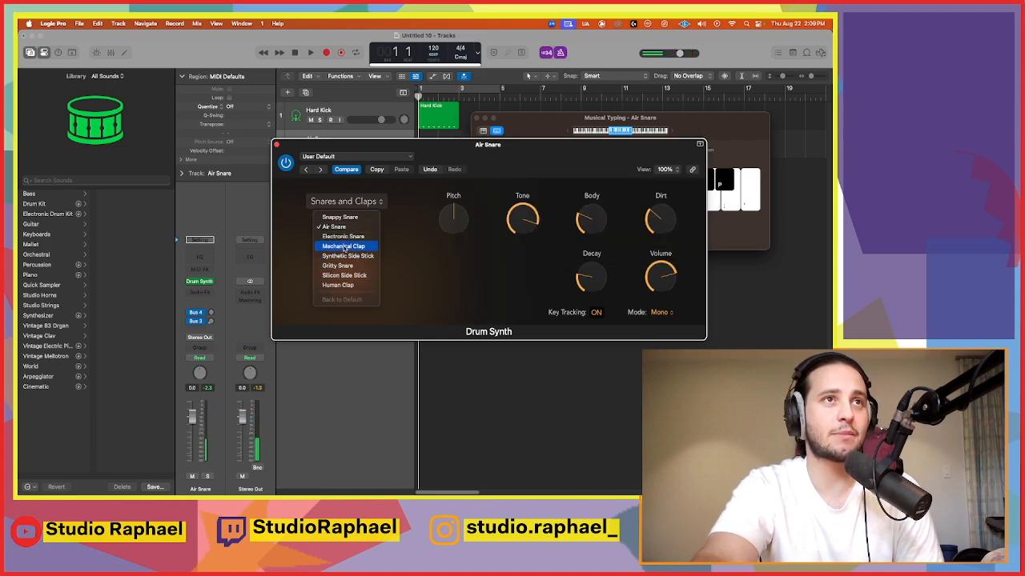
pyautogui.click(345, 247)
pyautogui.press('d')
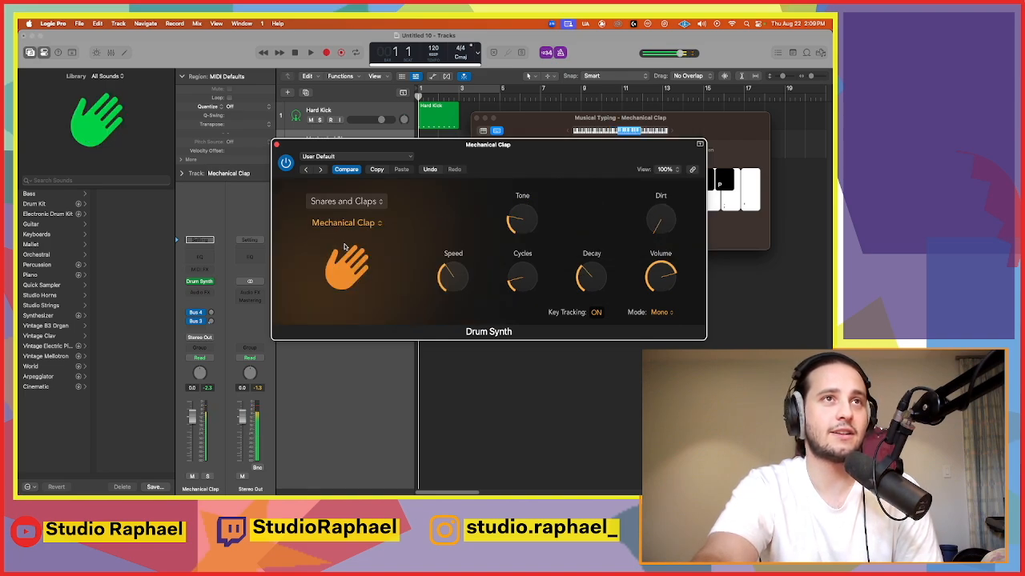
pyautogui.press('z')
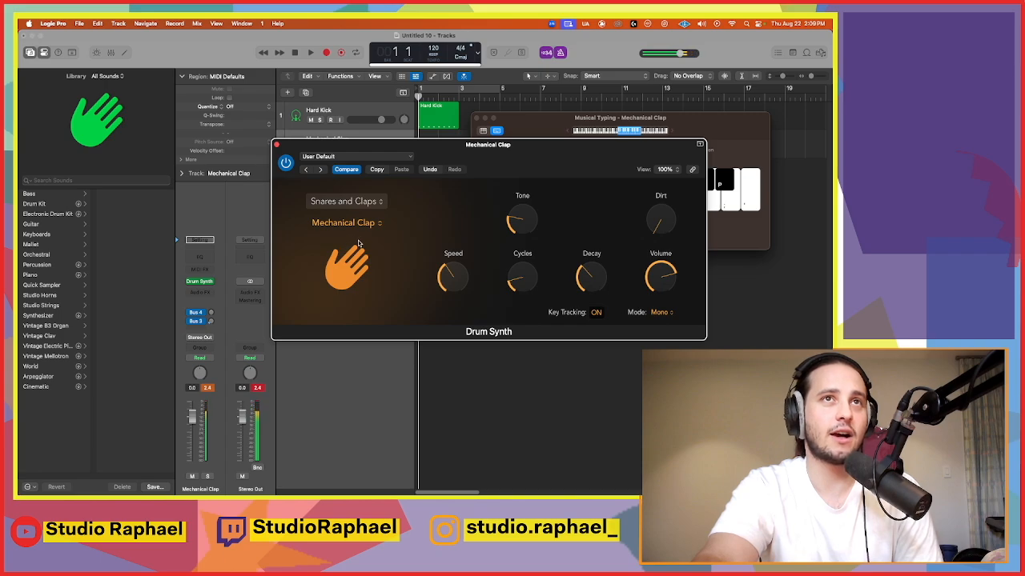
pyautogui.press('a')
pyautogui.press('x')
pyautogui.press('a')
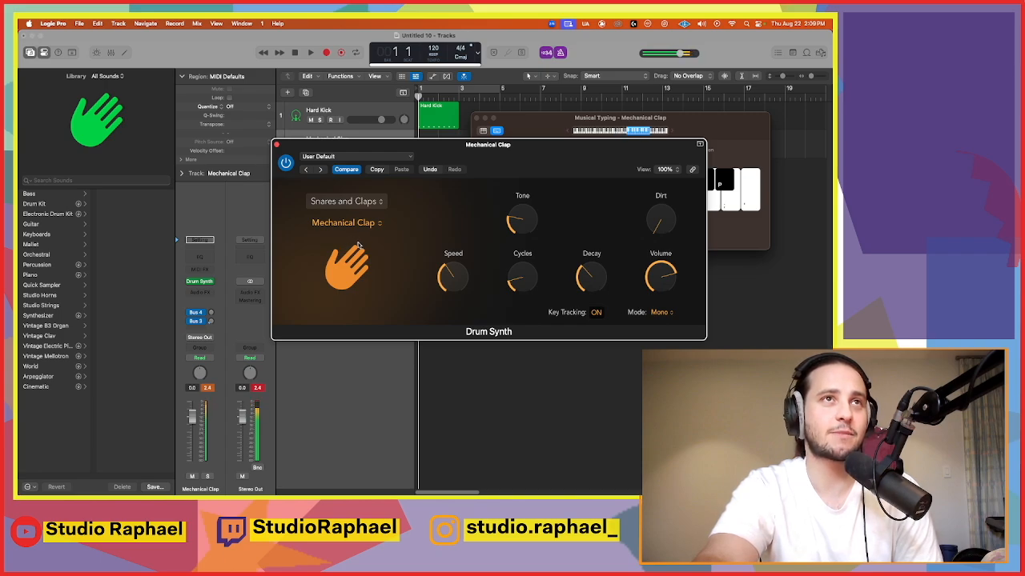
# Step: Record a two-bar clap pattern on the Mechanical Clap track from the project start, and close Musical Typing
pyautogui.moveTo(514, 161); pyautogui.dragTo(504, 283)
pyautogui.press('r')
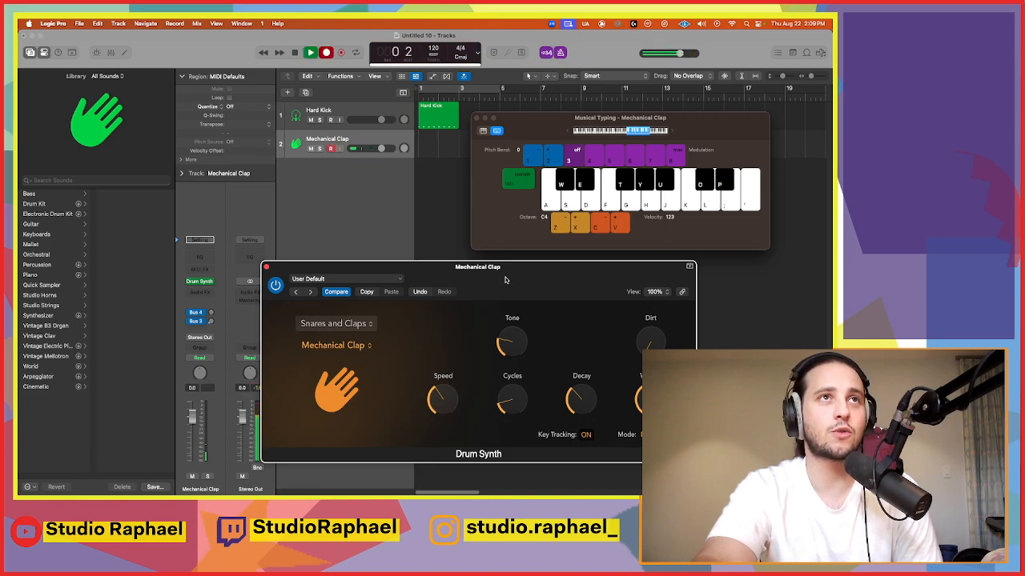
pyautogui.press('g')
pyautogui.press('g')
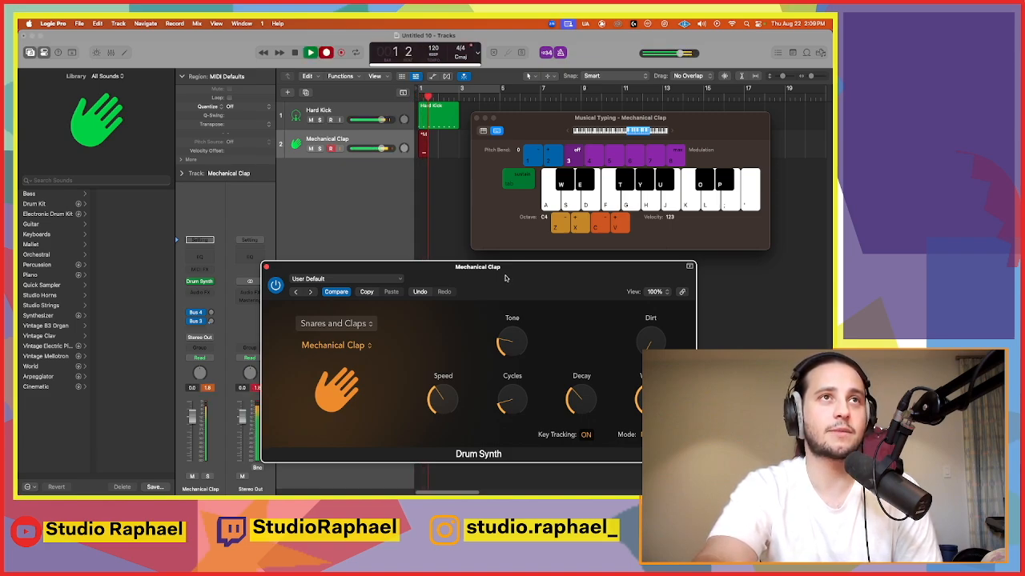
pyautogui.press('g')
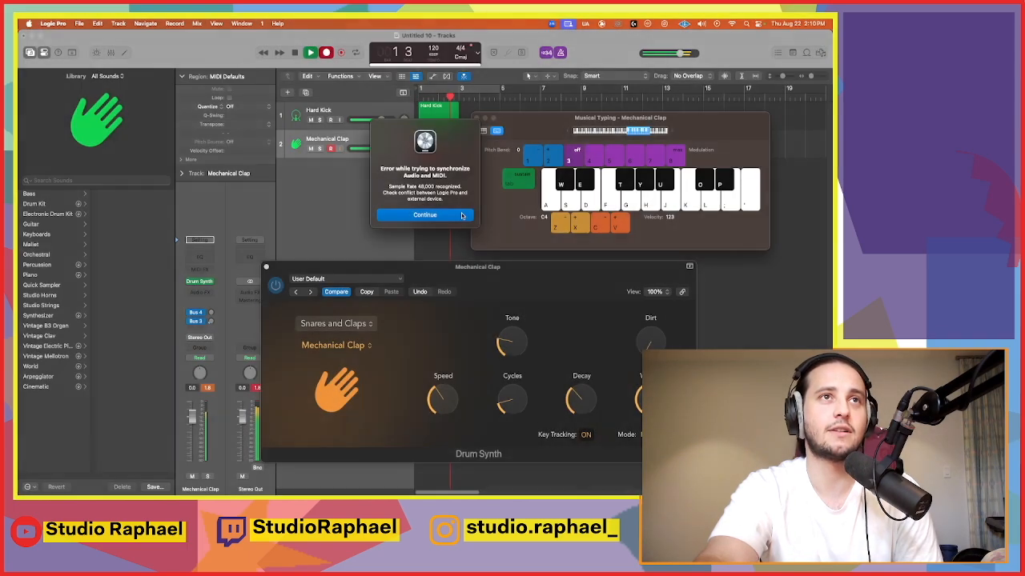
pyautogui.click(466, 215)
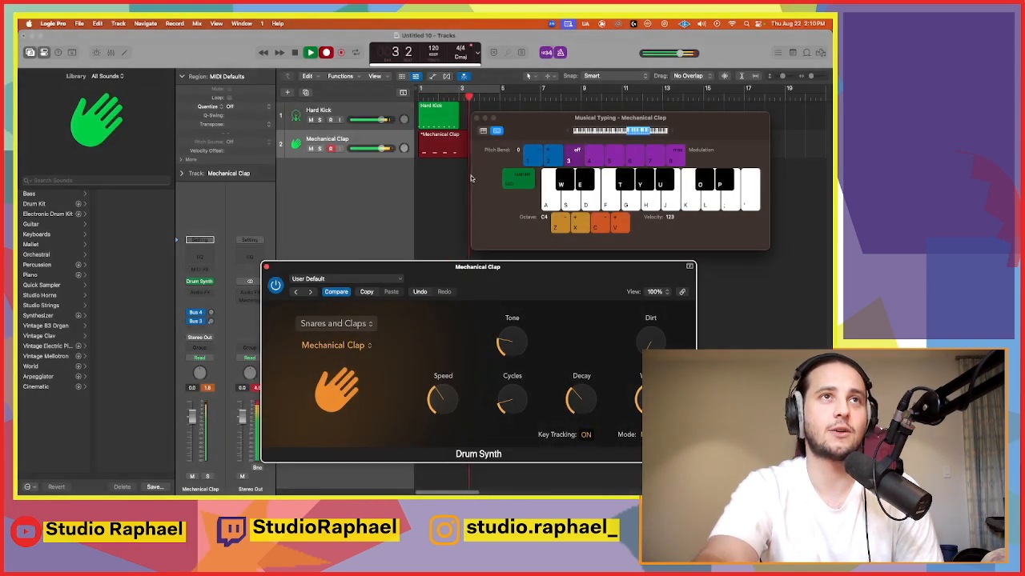
pyautogui.click(476, 118)
# Step: Open the Mechanical Clap region in the Piano Roll and quantize all its notes to the 1/4 Note grid
pyautogui.press('e')
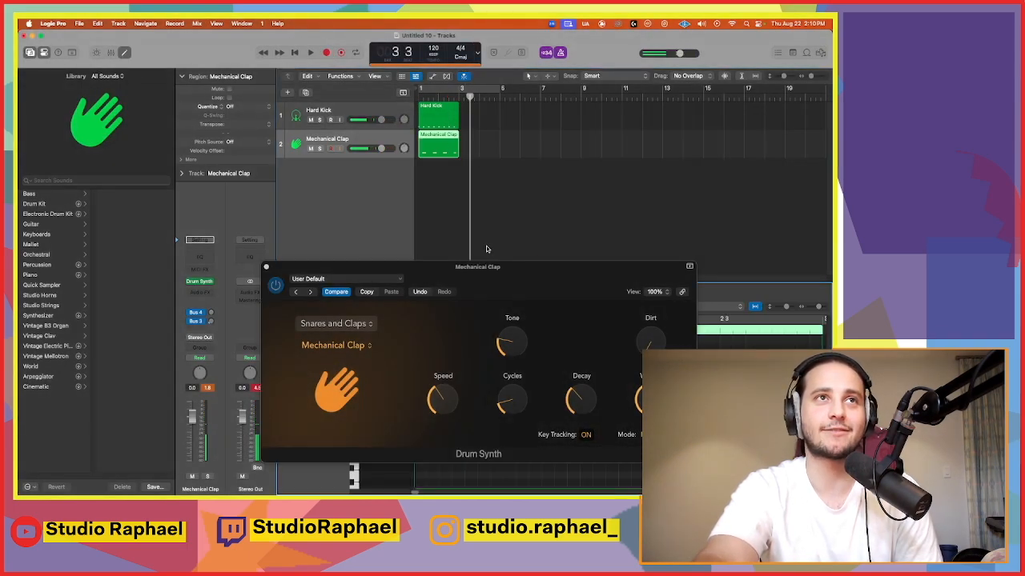
pyautogui.moveTo(632, 269); pyautogui.dragTo(701, 167)
pyautogui.click(337, 172)
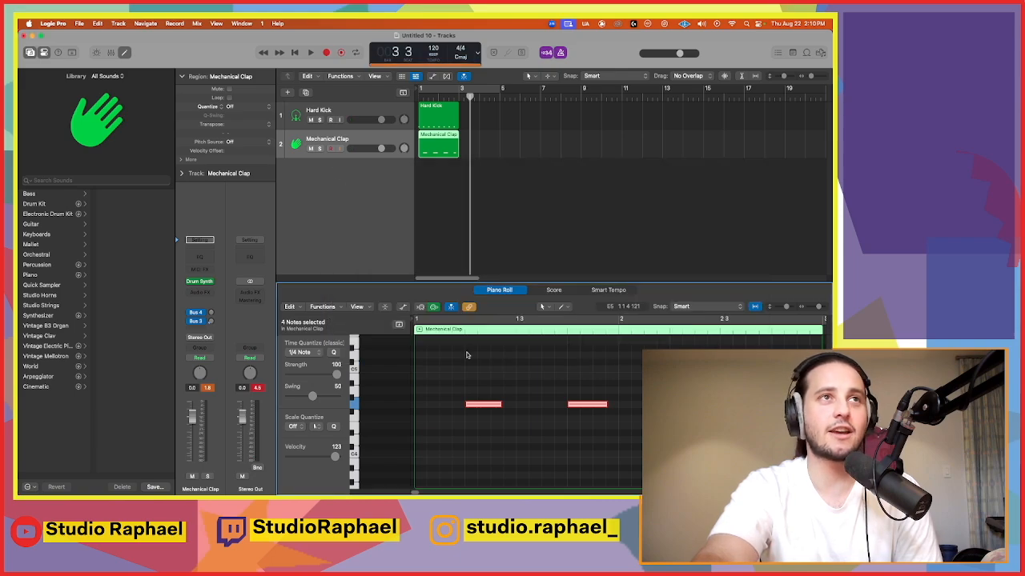
pyautogui.press('super+a')
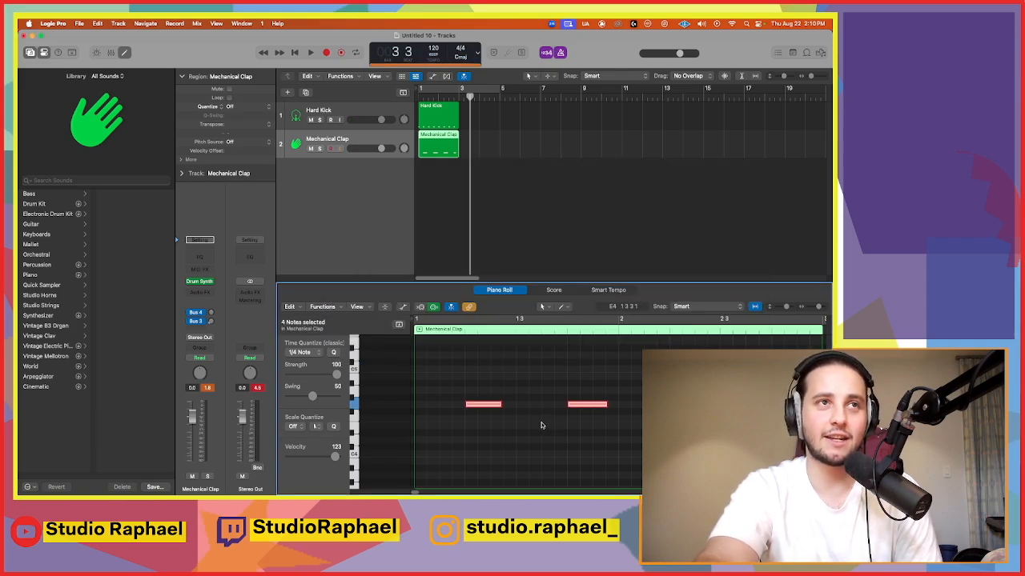
pyautogui.click(525, 158)
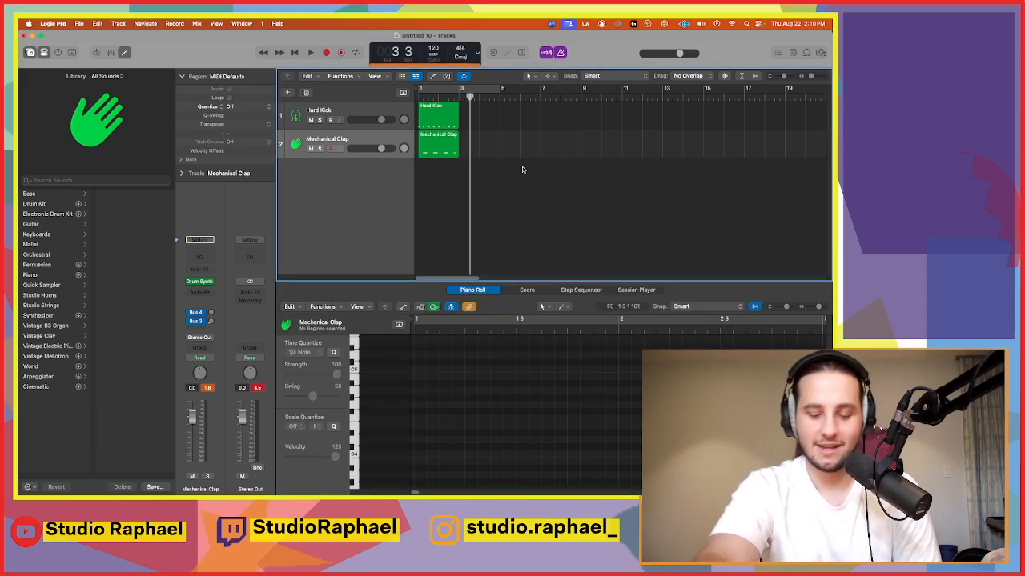
# Step: Play the kick and clap patterns together from the project start, and return the playhead to the start
pyautogui.press('Return')
pyautogui.press('space')
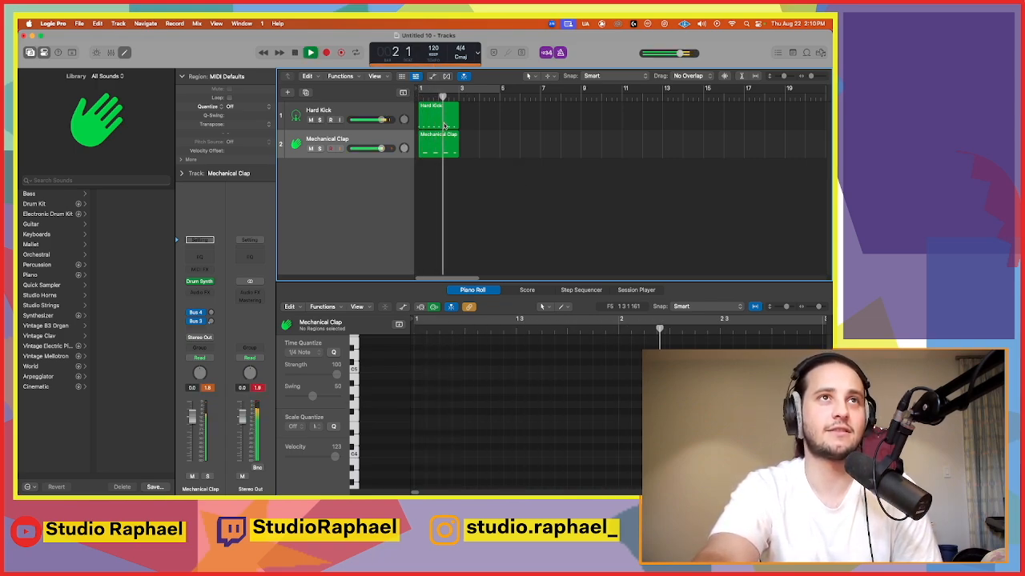
pyautogui.click(443, 145)
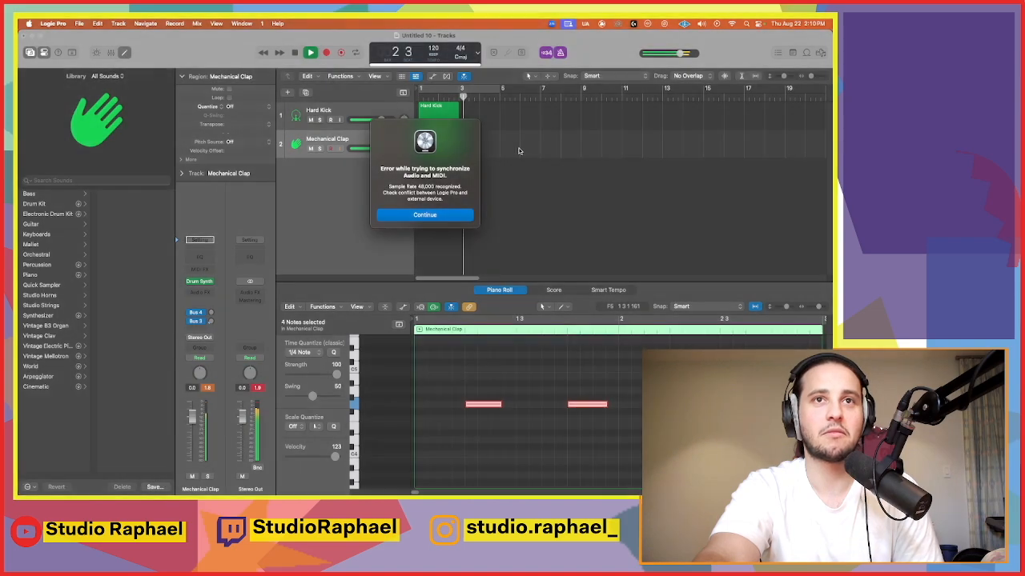
pyautogui.click(463, 215)
pyautogui.click(625, 205)
pyautogui.press('space')
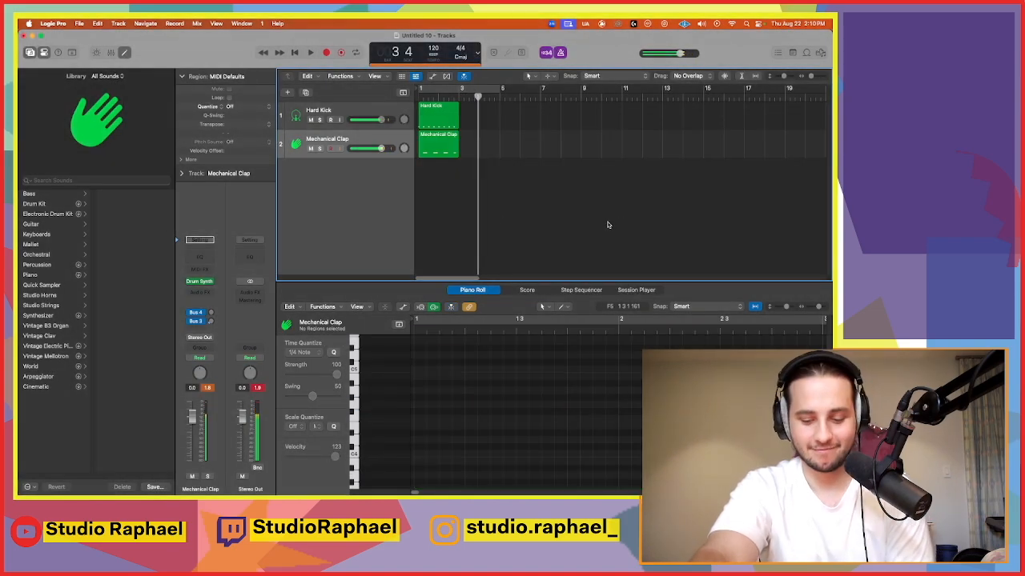
pyautogui.press('Return')
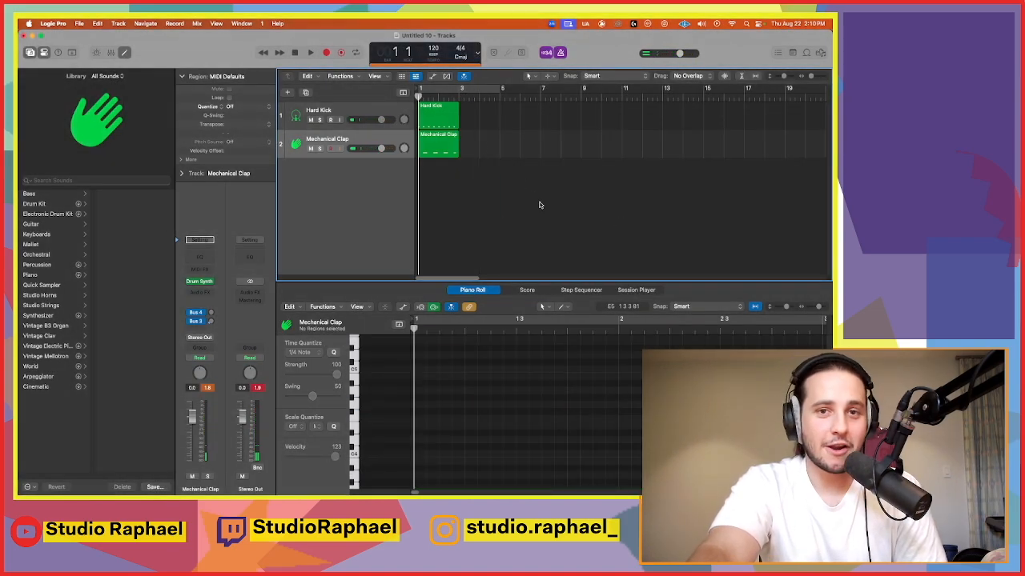
# Step: Create one Mic or Line audio track using Input 1, and turn on its input monitoring
pyautogui.click(287, 94)
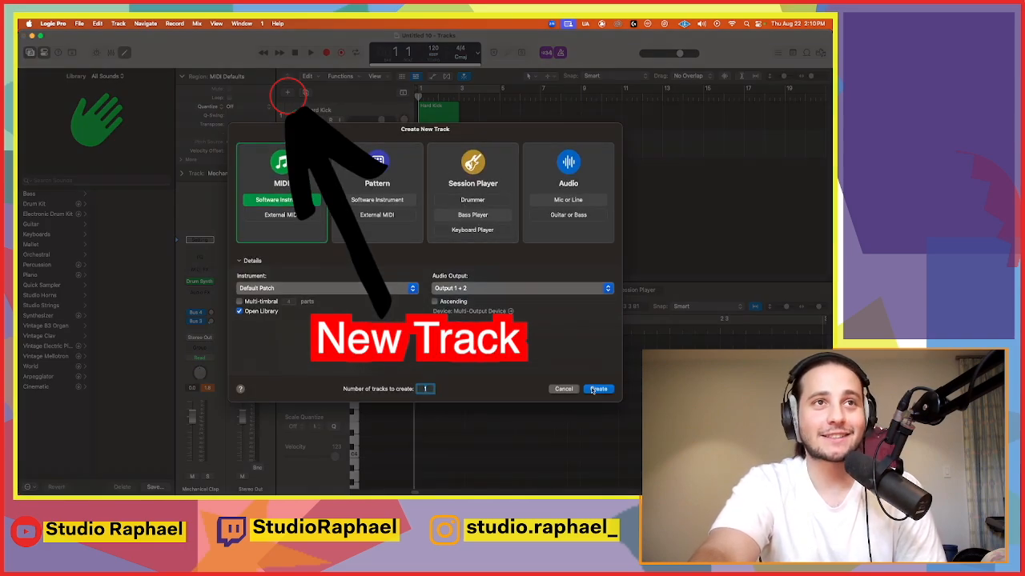
pyautogui.click(585, 185)
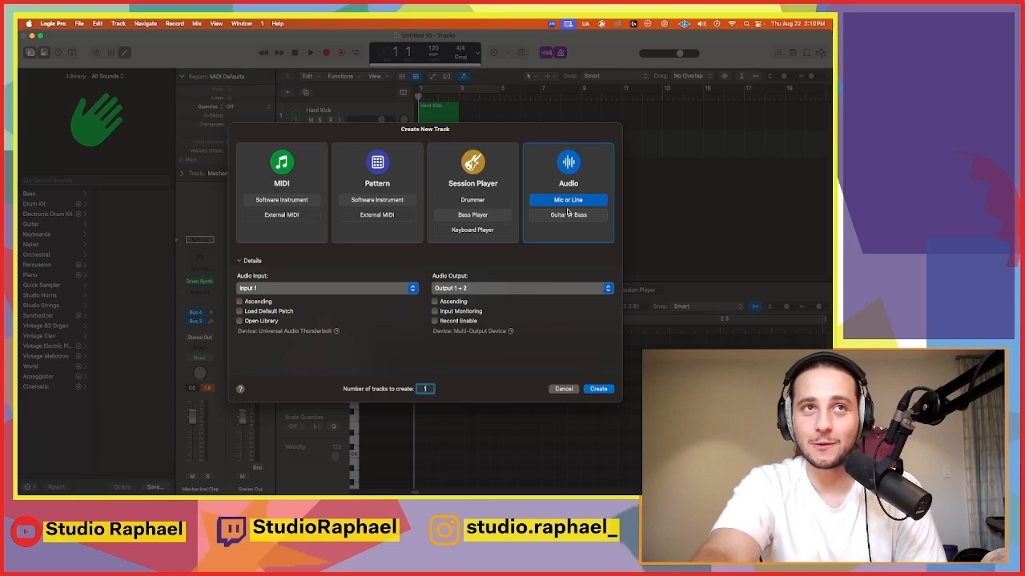
pyautogui.click(600, 389)
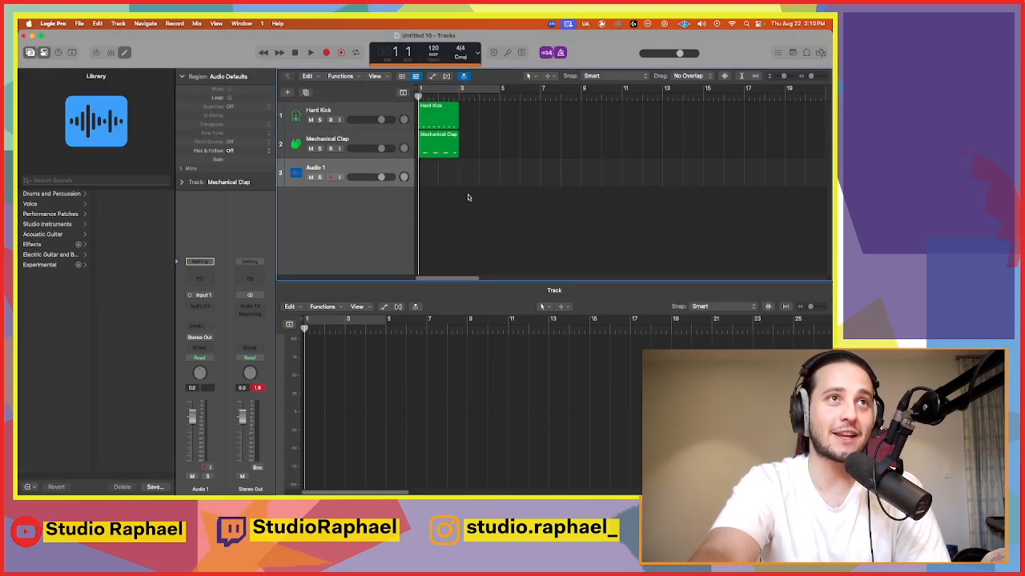
pyautogui.click(340, 178)
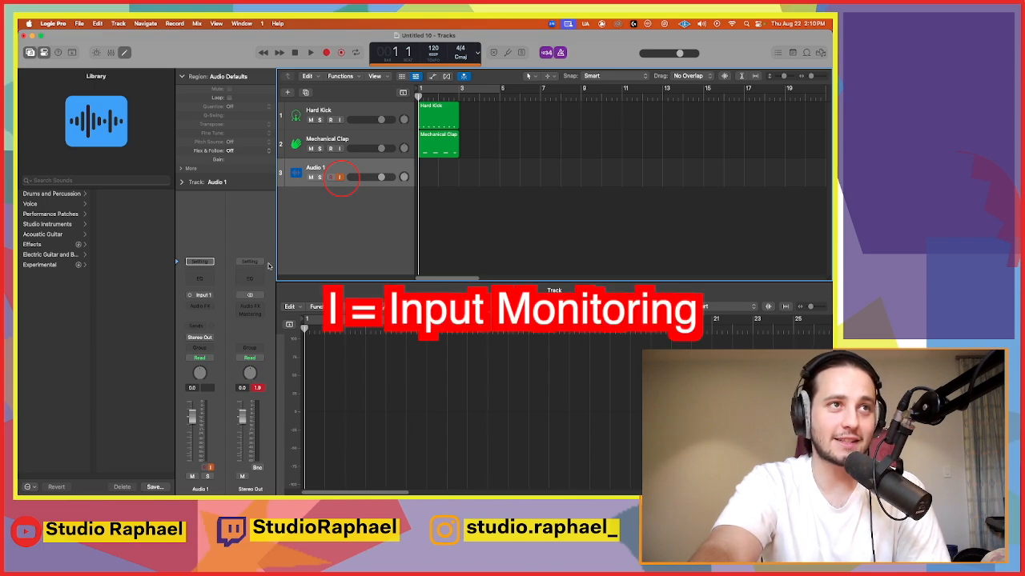
# Step: Set the Audio 1 track's input to Input 2, and arm the track for recording
pyautogui.click(204, 300)
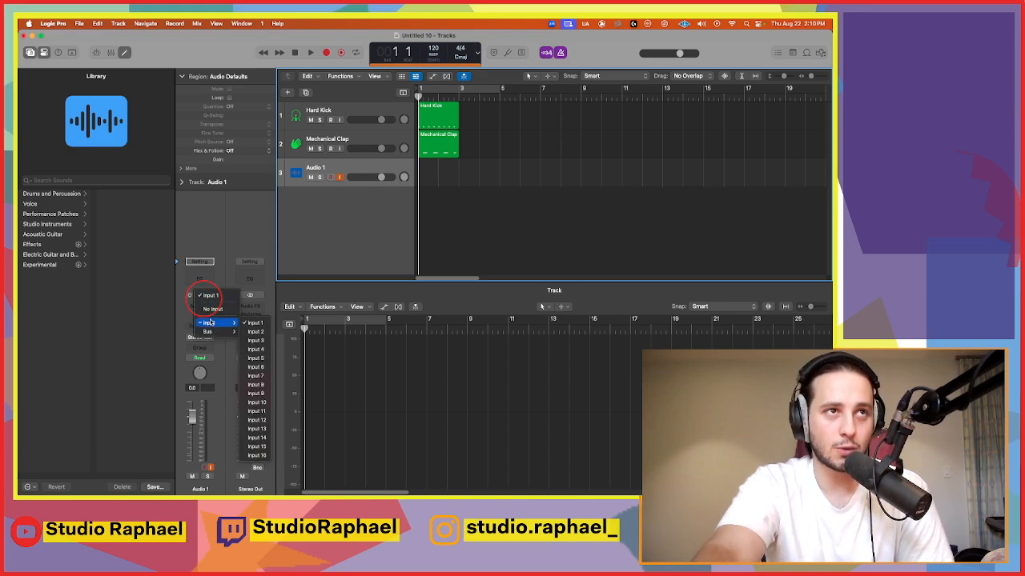
pyautogui.moveTo(212, 324)
pyautogui.click(250, 332)
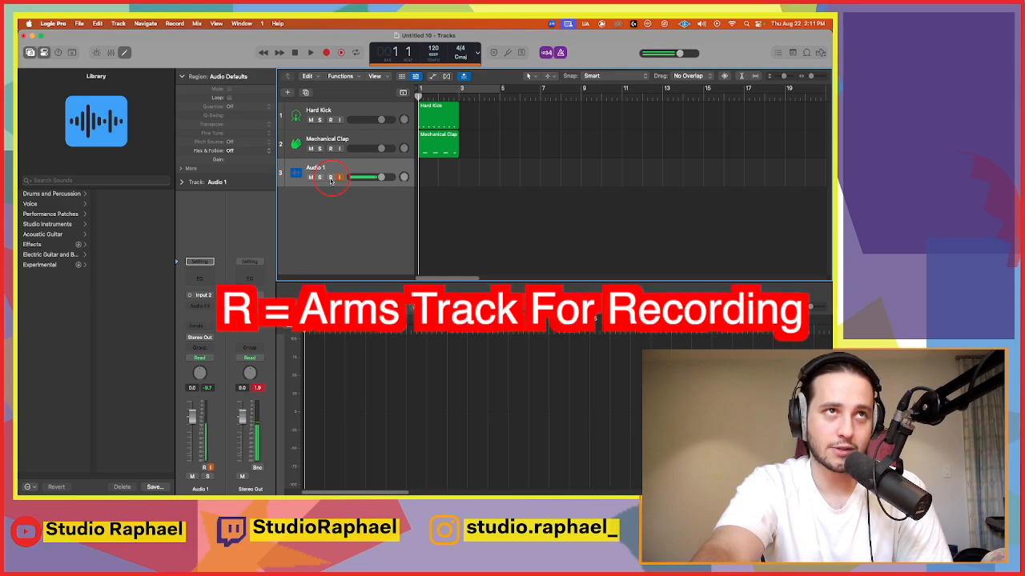
pyautogui.click(330, 178)
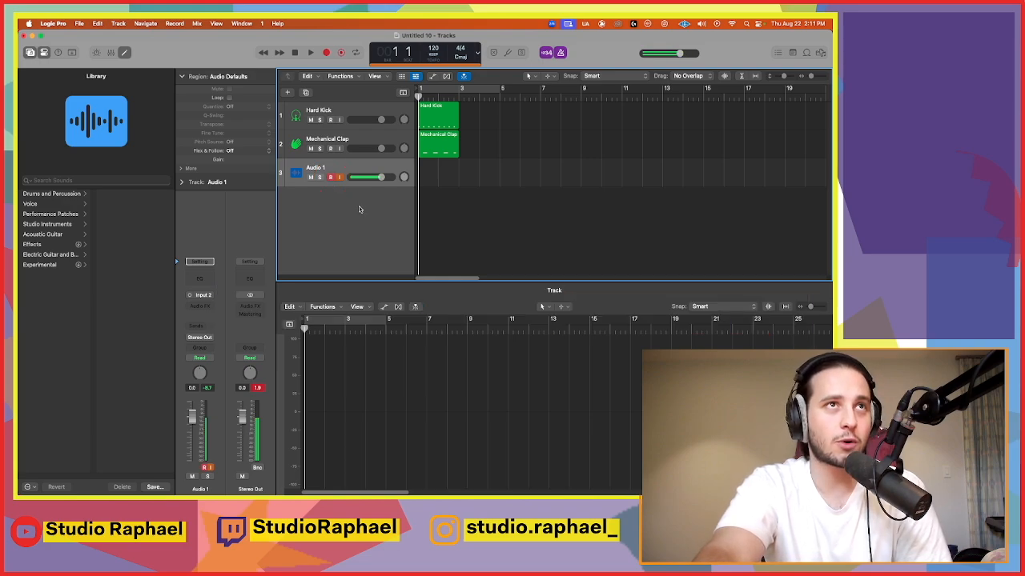
# Step: Record a microphone take of about two bars on the Audio 1 track from the project start, dismissing the synchronization alert
pyautogui.press('r')
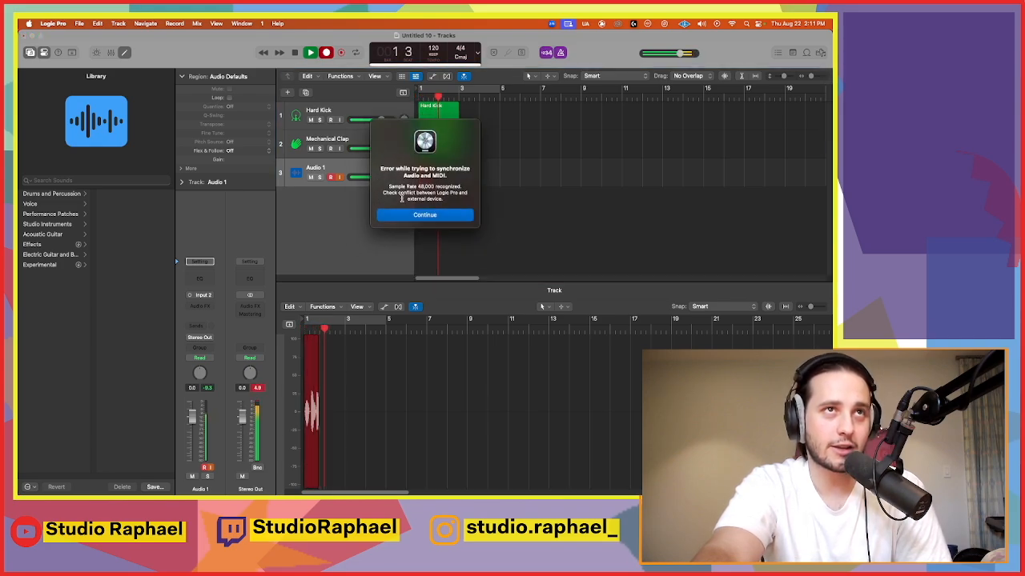
pyautogui.click(424, 215)
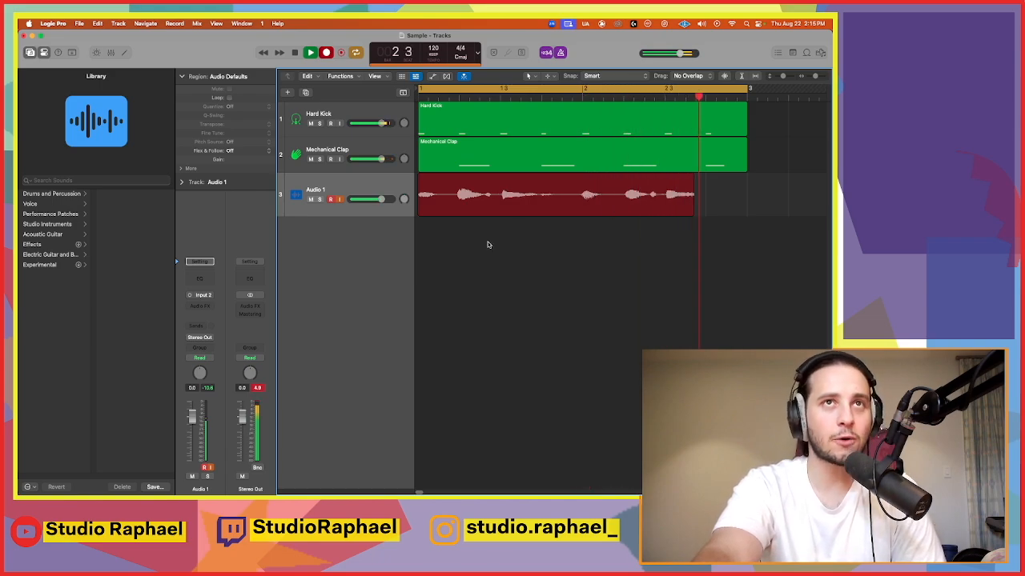
pyautogui.press('space')
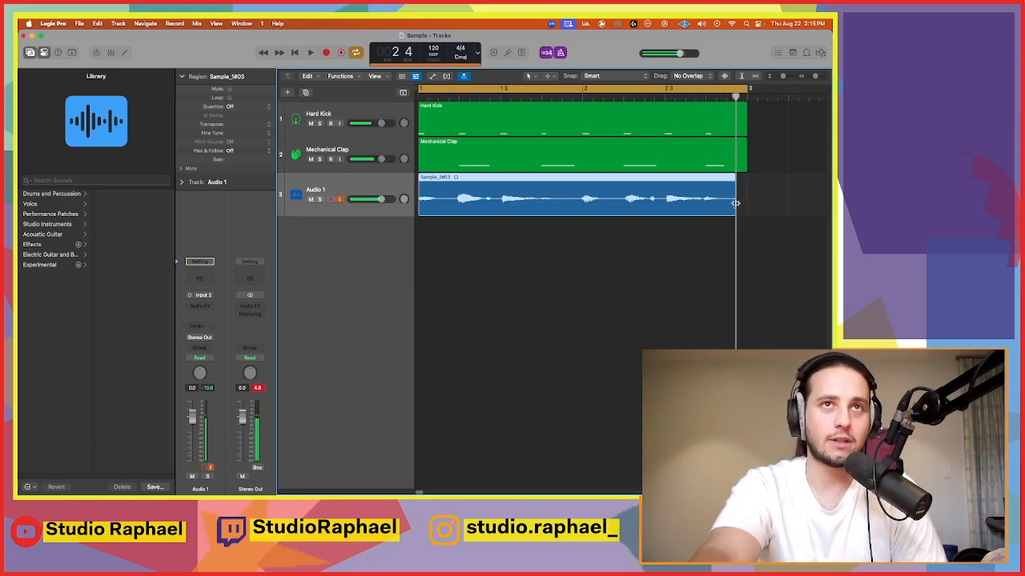
# Step: Try to extend the end of the recorded audio region to bar 3, and play the two-bar loop back
pyautogui.moveTo(734, 205); pyautogui.dragTo(749, 204)
pyautogui.click(748, 192)
pyautogui.press('space')
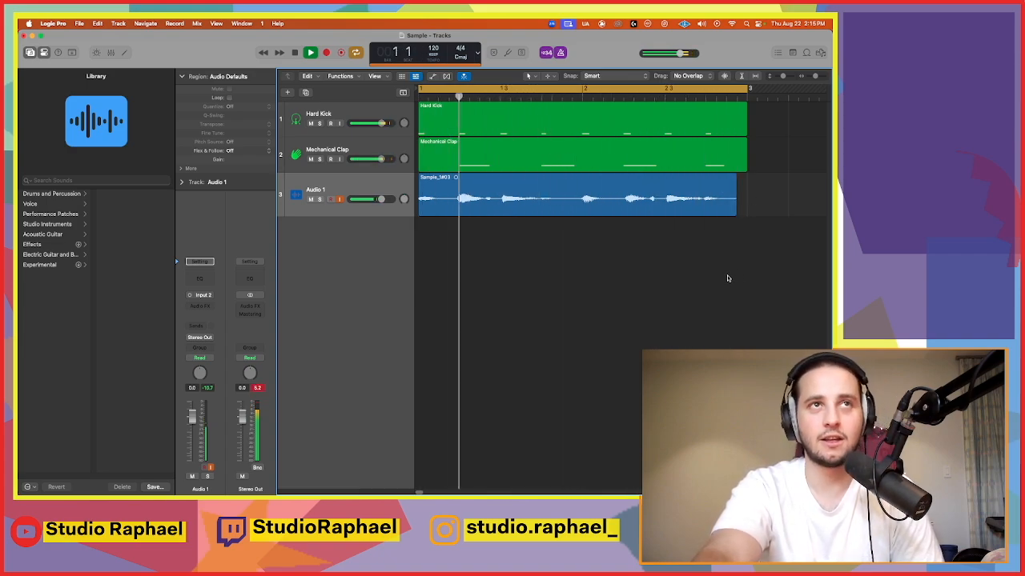
pyautogui.scroll(1, 717, 265)
pyautogui.scroll(-5, 716, 265)
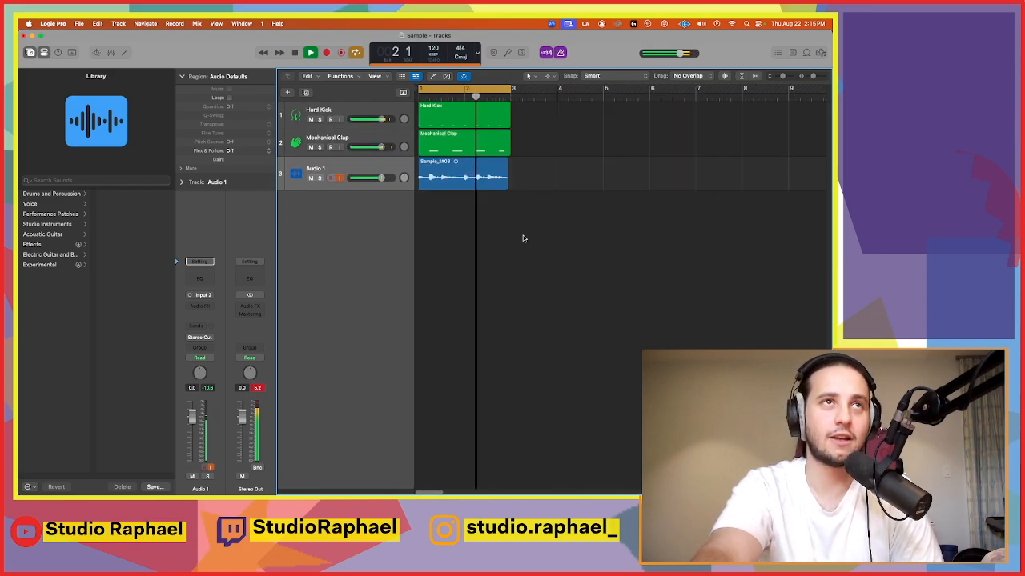
pyautogui.press('space')
# Step: Copy the kick, clap and audio regions, and paste them back to back from the project start up to bar 17
pyautogui.press('super+a')
pyautogui.press('Return')
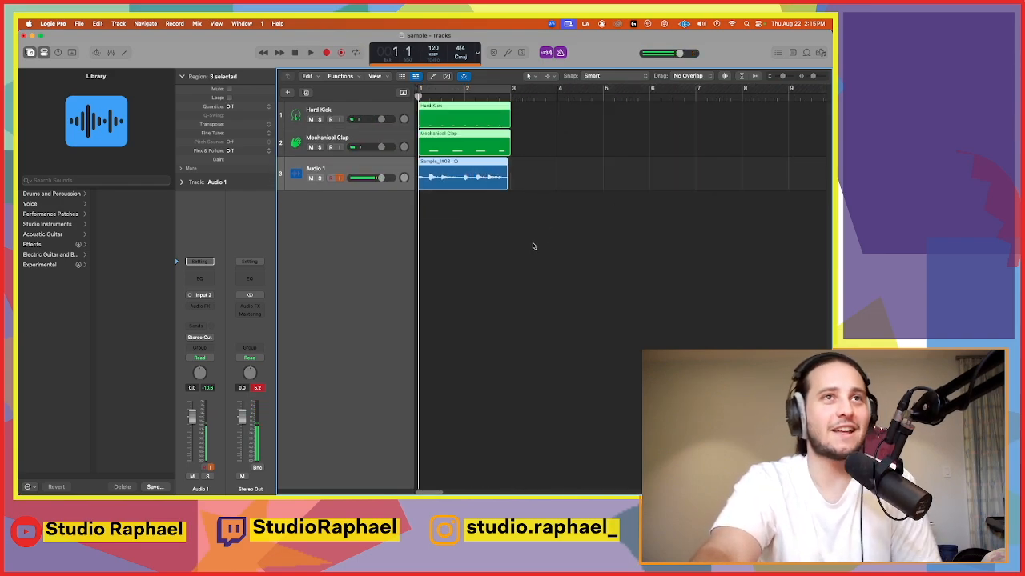
pyautogui.click(592, 310)
pyautogui.press('super+a')
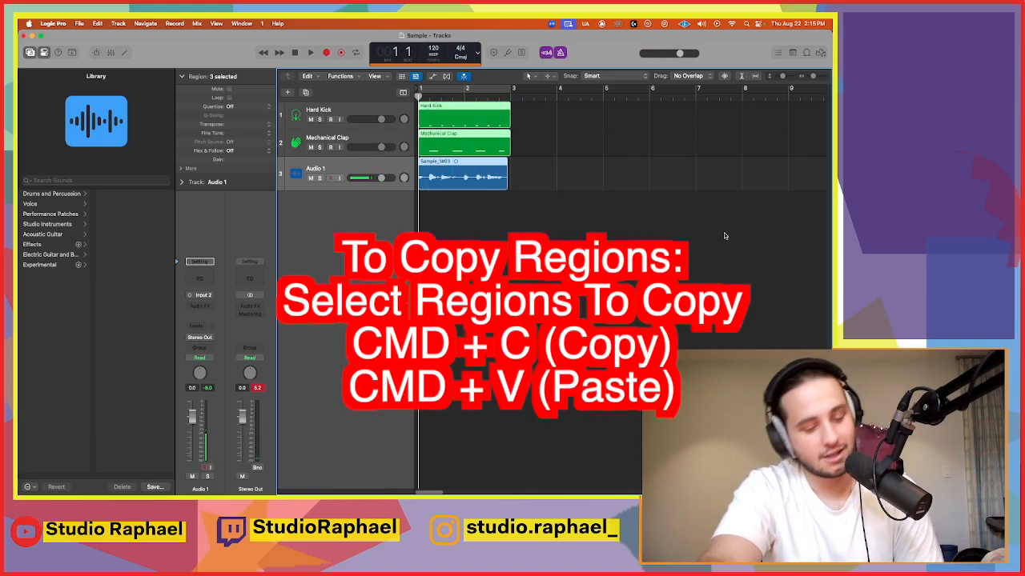
pyautogui.press('super+c')
pyautogui.press('super+v')
pyautogui.press('super+v')
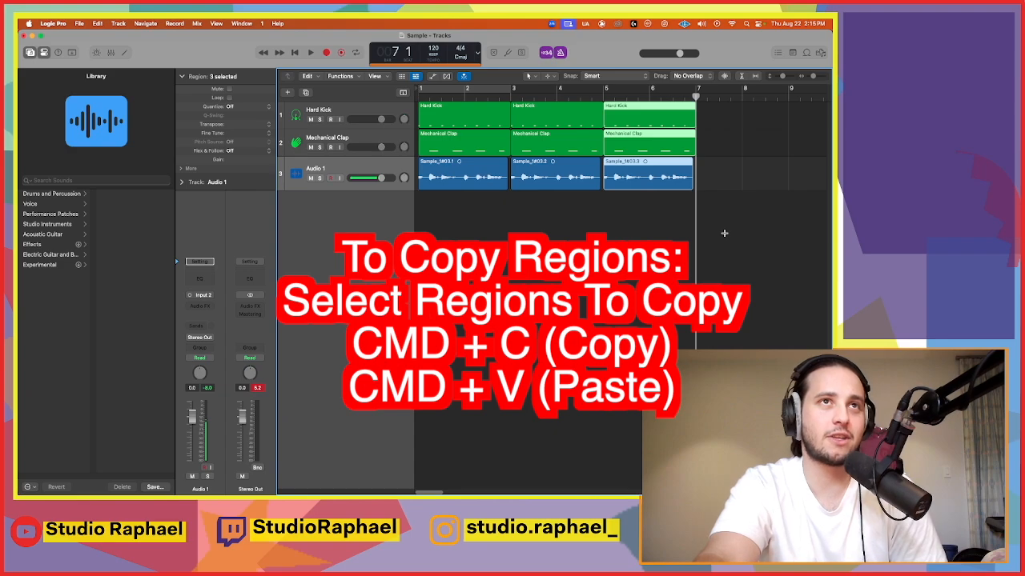
pyautogui.press('super+v')
pyautogui.press('super+v')
pyautogui.press('f')
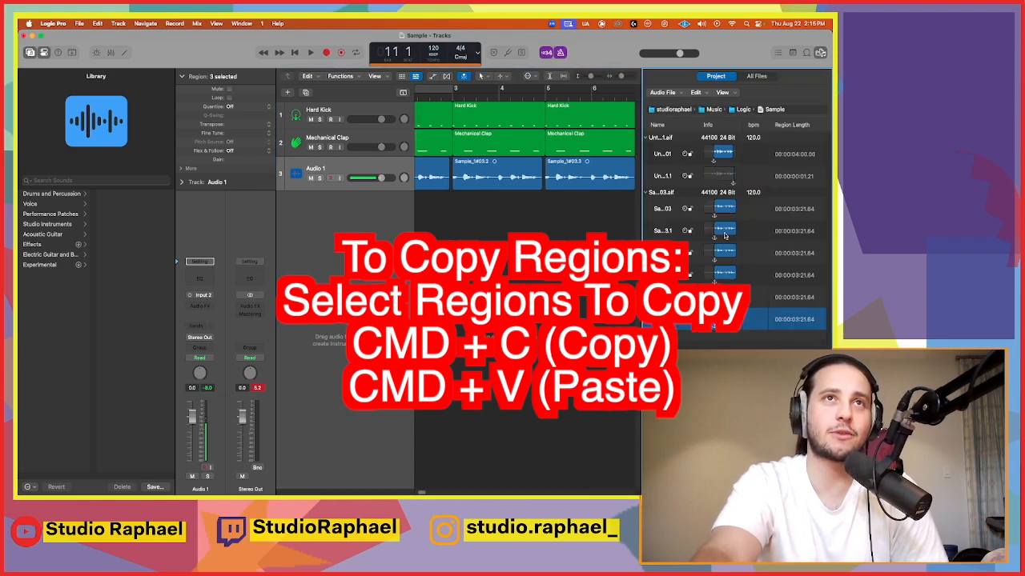
pyautogui.press('f')
pyautogui.press('super+v')
pyautogui.press('super+v')
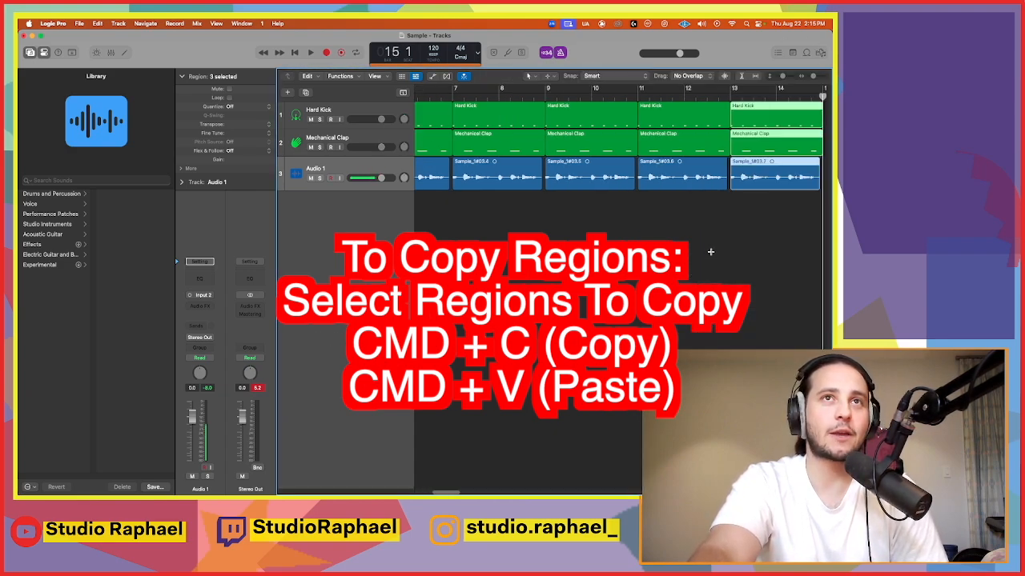
pyautogui.press('super+v')
pyautogui.scroll(-10, 706, 222)
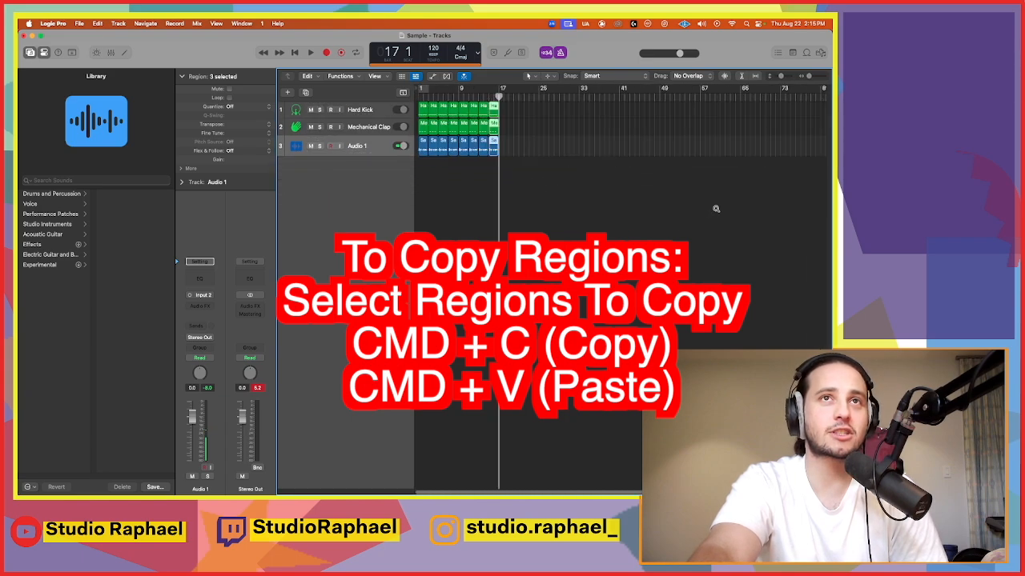
# Step: Set the cycle range to span all the regions from bar 1 to bar 17
pyautogui.moveTo(497, 91); pyautogui.dragTo(418, 94)
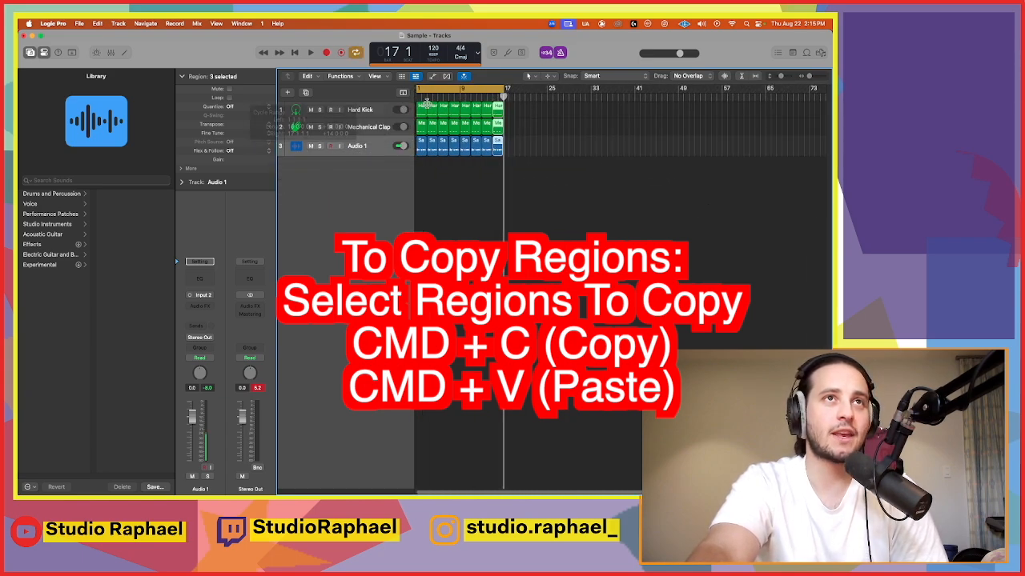
pyautogui.click(459, 90)
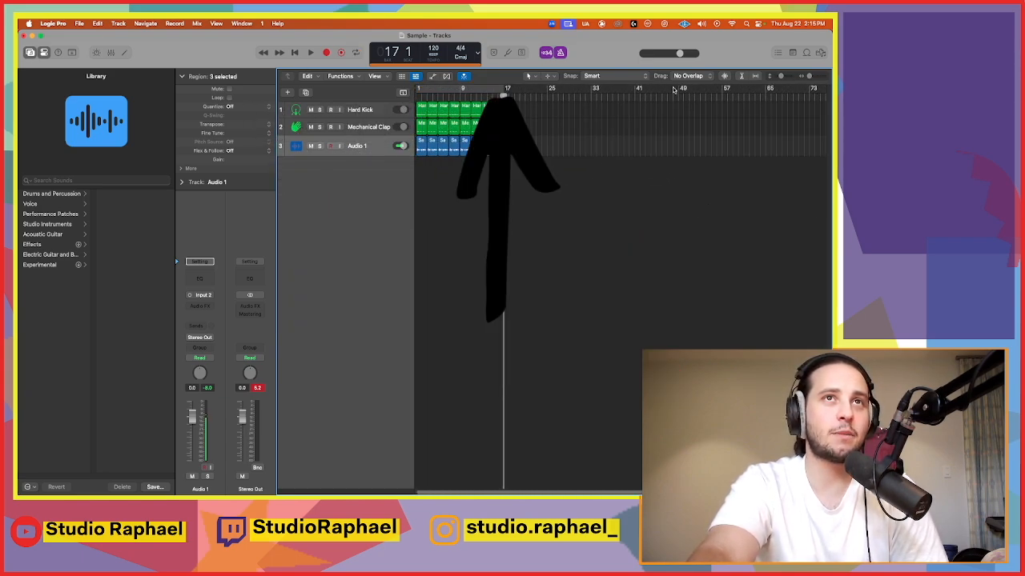
pyautogui.moveTo(684, 90); pyautogui.dragTo(638, 89)
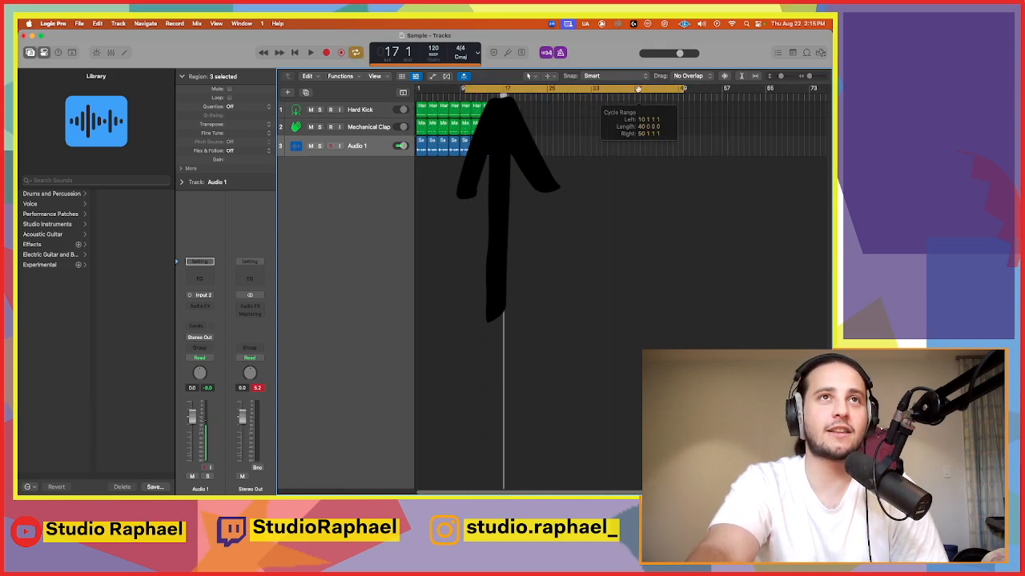
pyautogui.click(626, 90)
pyautogui.moveTo(709, 92); pyautogui.dragTo(419, 93)
pyautogui.click(511, 88)
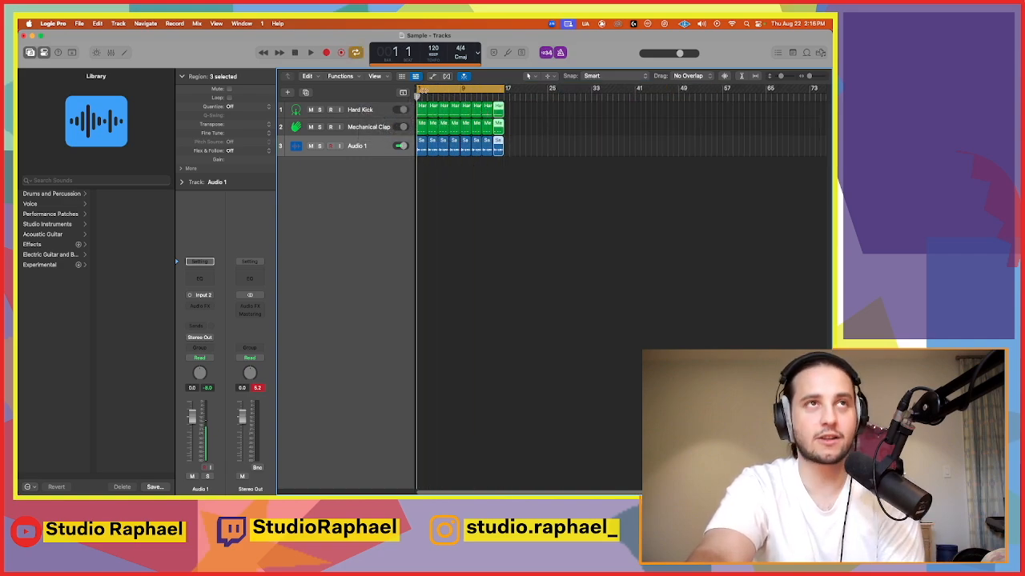
# Step: Switch cycle mode off and on several times, leaving it on
pyautogui.click(342, 54)
pyautogui.click(357, 55)
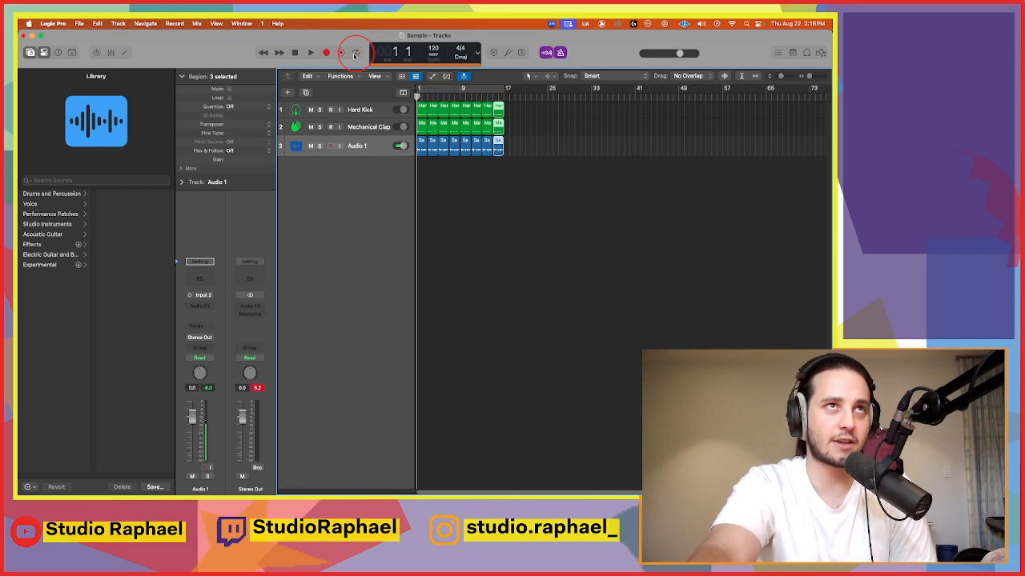
pyautogui.click(356, 54)
pyautogui.click(356, 54)
pyautogui.click(356, 54)
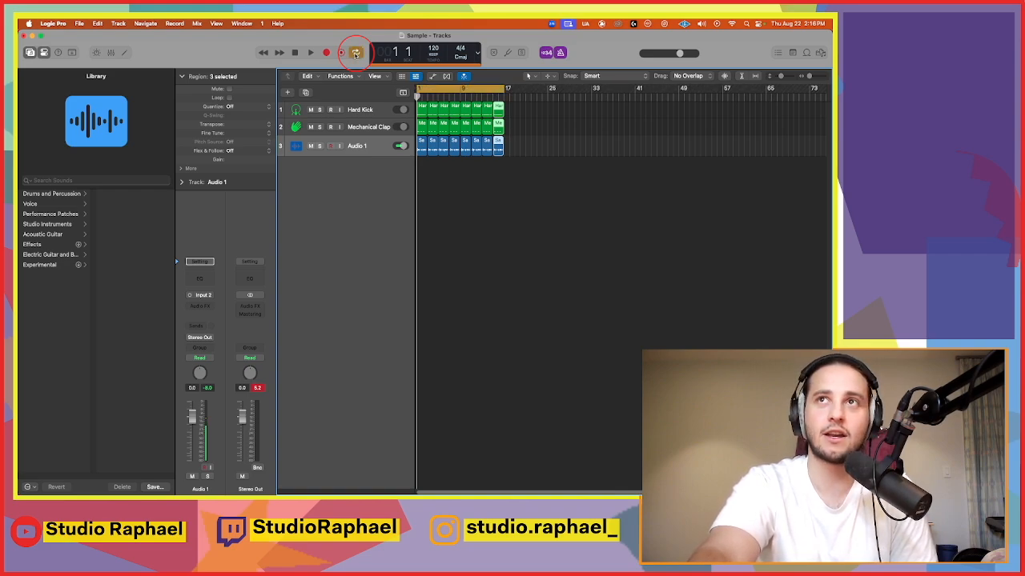
pyautogui.click(356, 54)
pyautogui.click(356, 54)
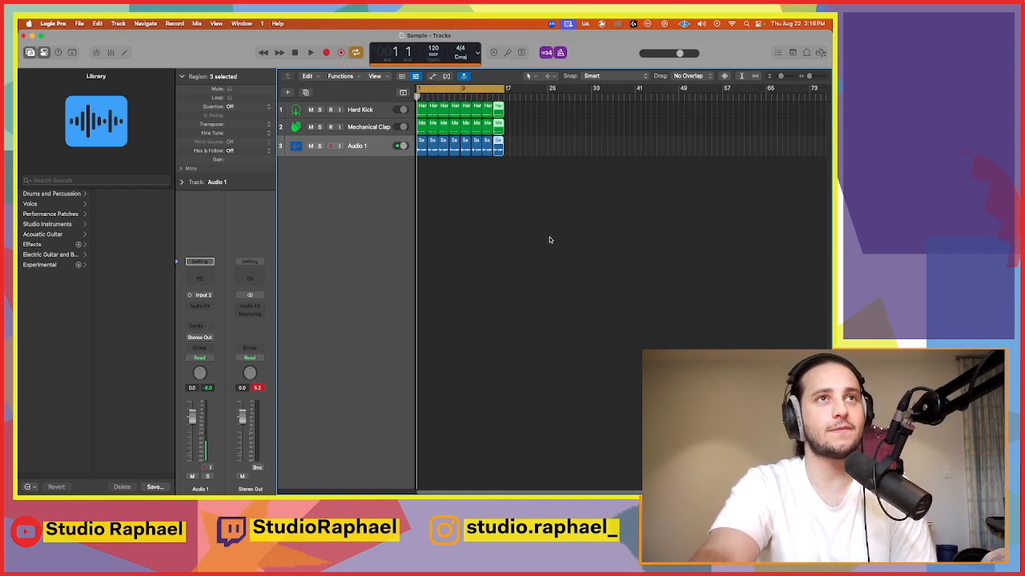
# Step: Play the first bars of the looped arrangement, return the playhead to the start, and deselect all regions
pyautogui.press('space')
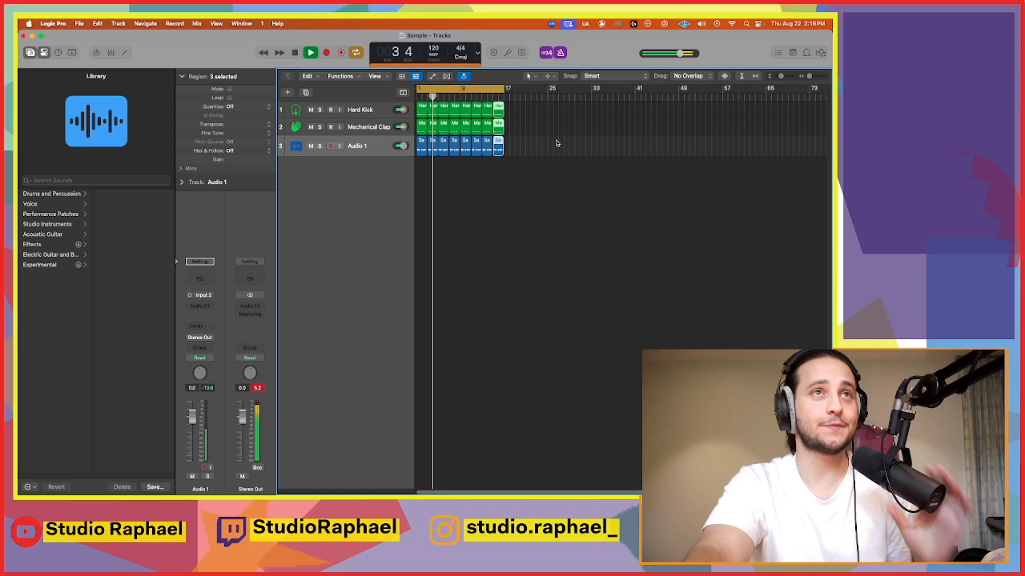
pyautogui.press('space')
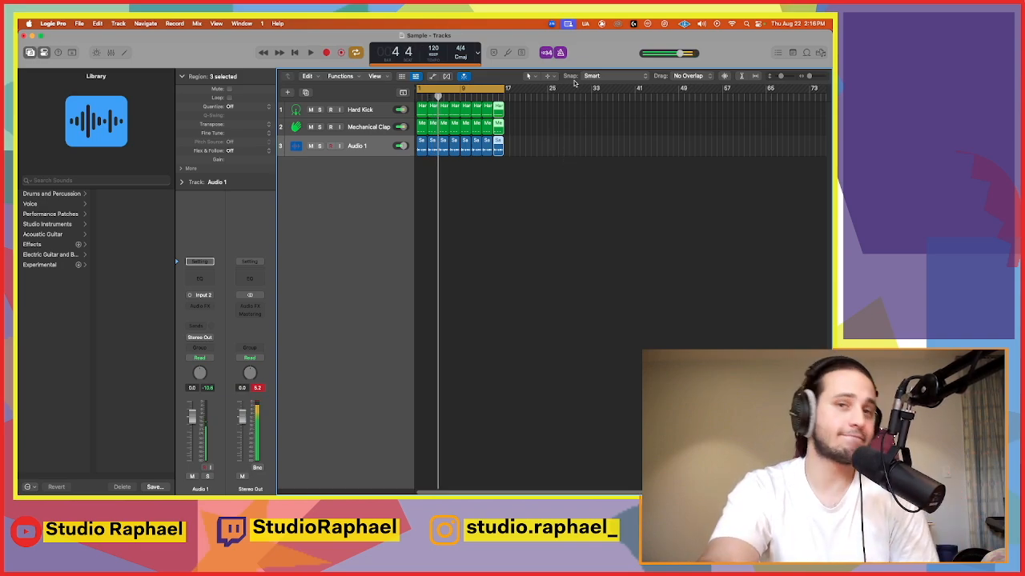
pyautogui.press('Return')
pyautogui.click(367, 174)
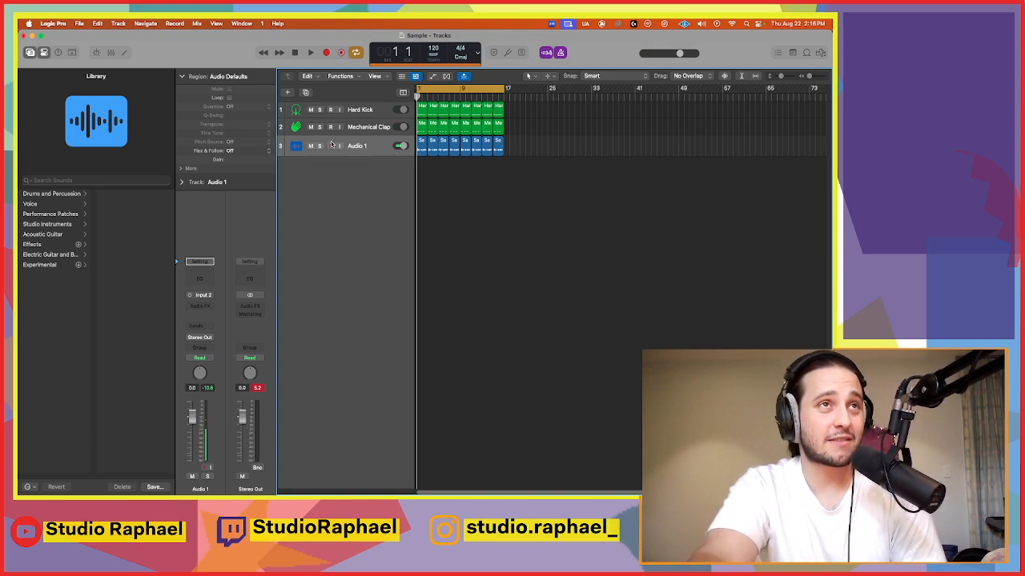
# Step: Solo the Hard Kick track and play it, adding the Mechanical Clap and Audio 1 tracks to the solo during playback
pyautogui.click(364, 109)
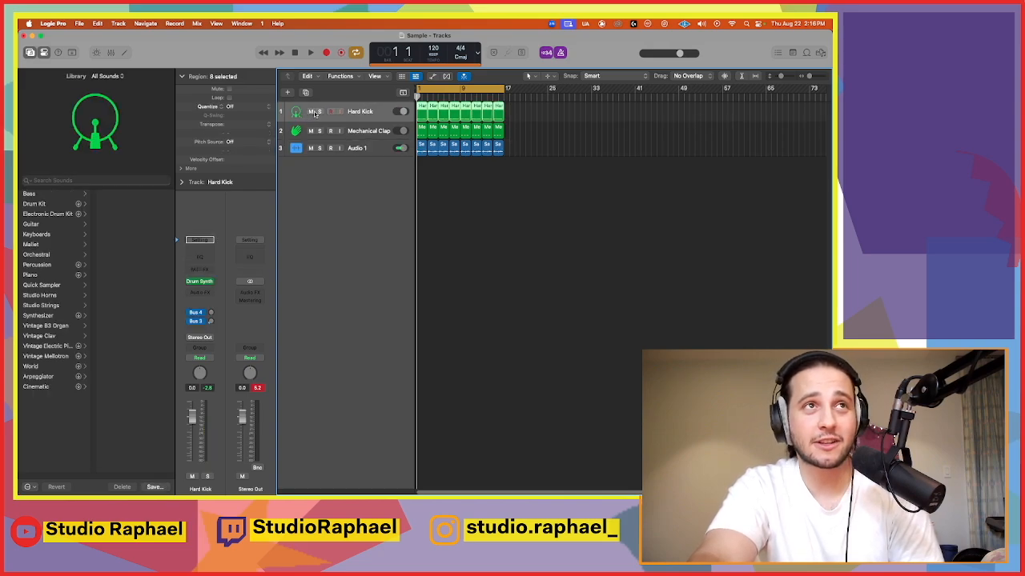
pyautogui.click(319, 112)
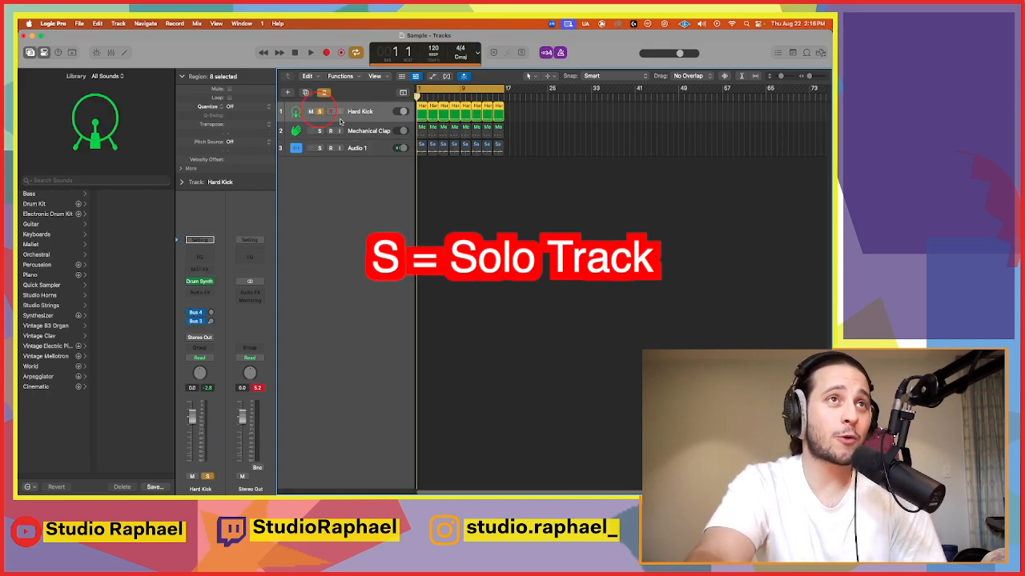
pyautogui.press('space')
pyautogui.click(320, 131)
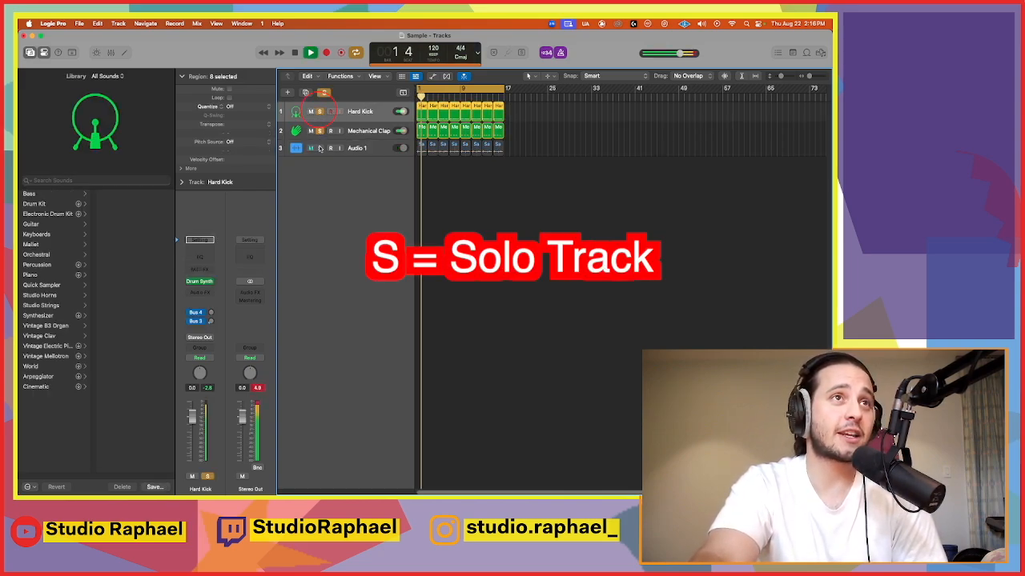
pyautogui.click(319, 148)
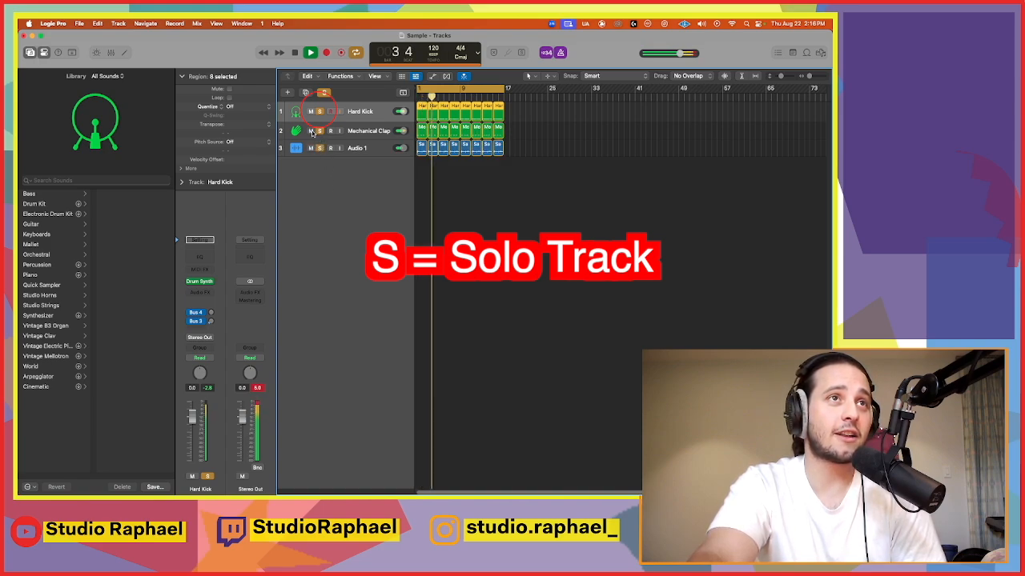
# Step: Mute and unmute the Mechanical Clap and Audio 1 tracks, and take all three tracks out of solo
pyautogui.click(310, 130)
pyautogui.click(311, 148)
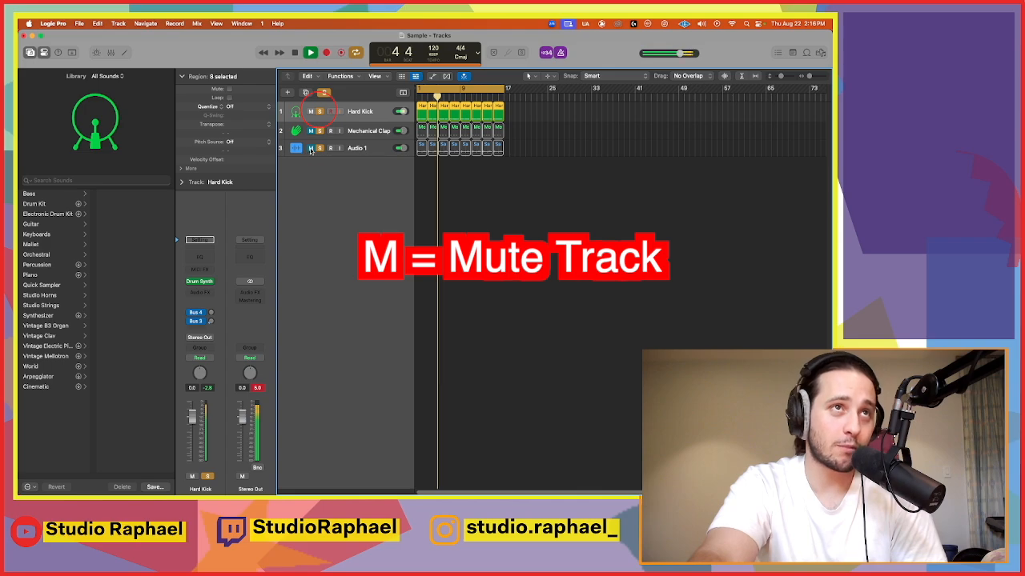
pyautogui.click(311, 149)
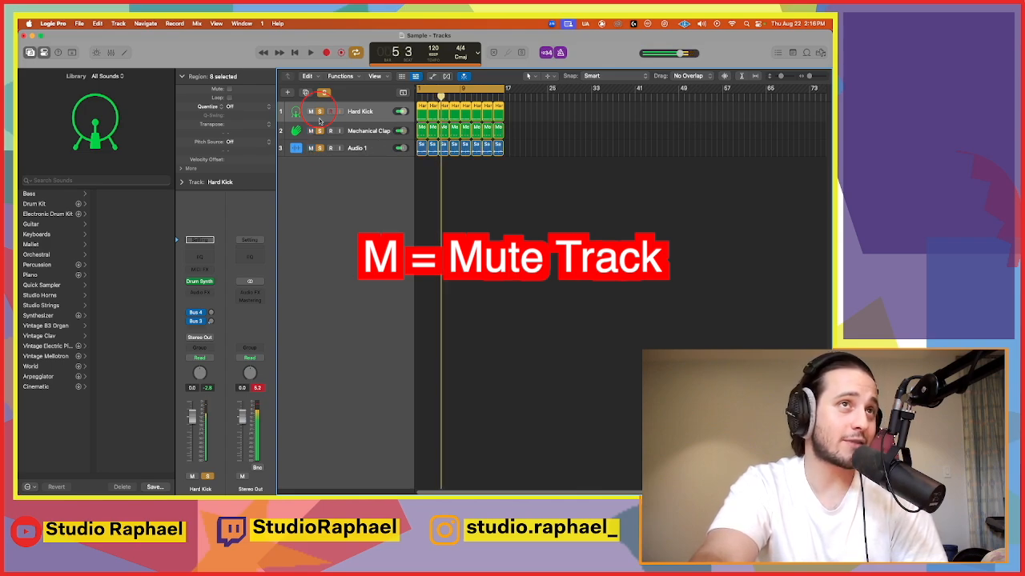
pyautogui.moveTo(320, 113); pyautogui.dragTo(322, 149)
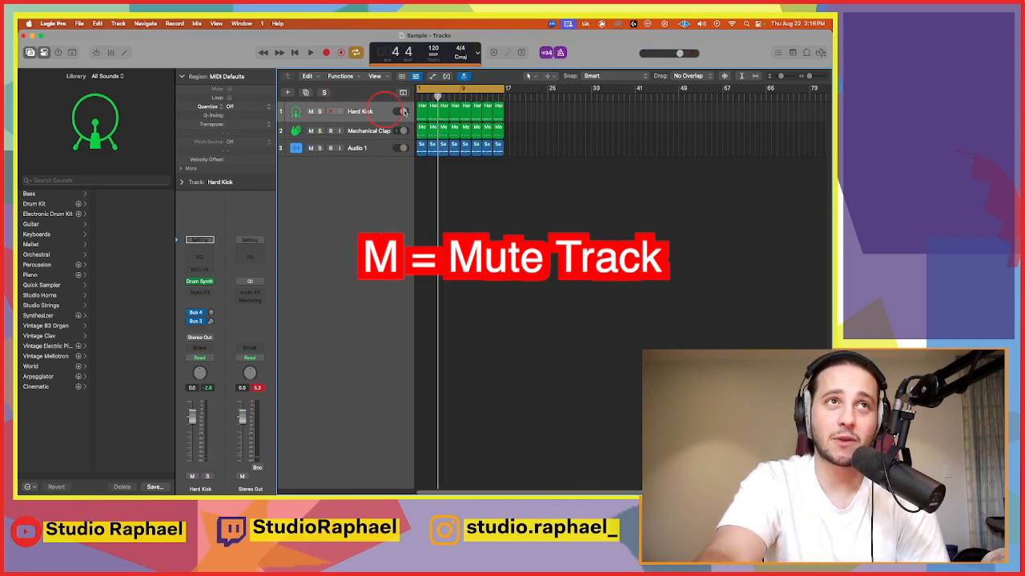
# Step: Lower the Hard Kick track's volume to about -6.4 dB, and readjust it with its channel strip fader
pyautogui.moveTo(403, 111); pyautogui.dragTo(398, 112)
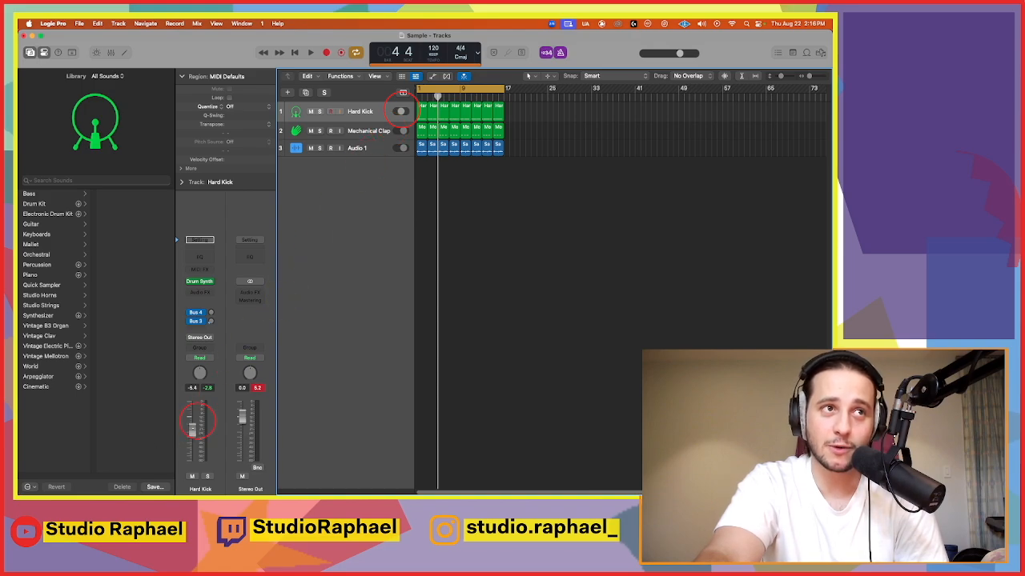
pyautogui.moveTo(197, 422); pyautogui.dragTo(197, 418)
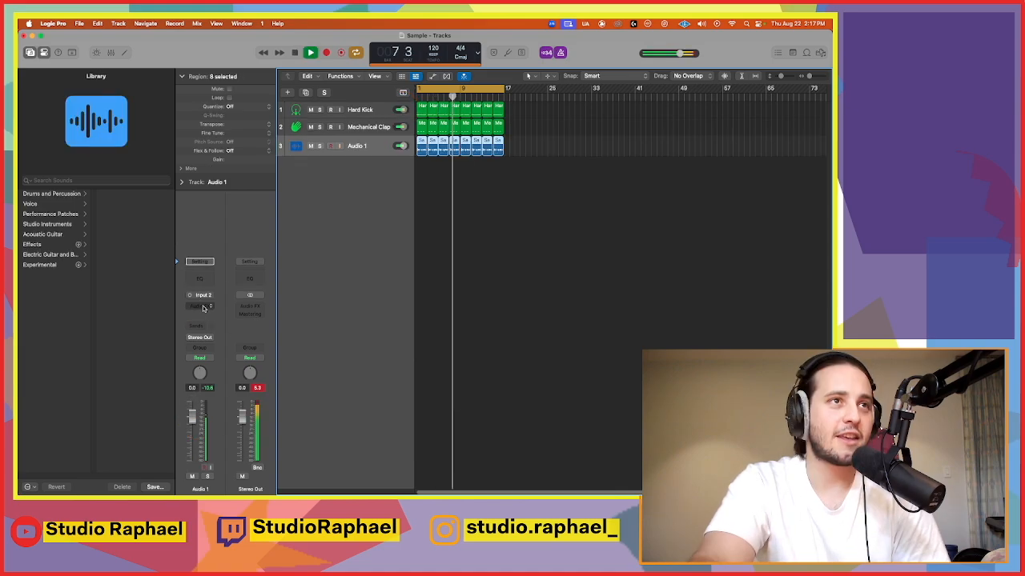
# Step: Insert the Echo delay as an audio effect on the Audio 1 track during playback
pyautogui.click(200, 287)
pyautogui.moveTo(222, 371)
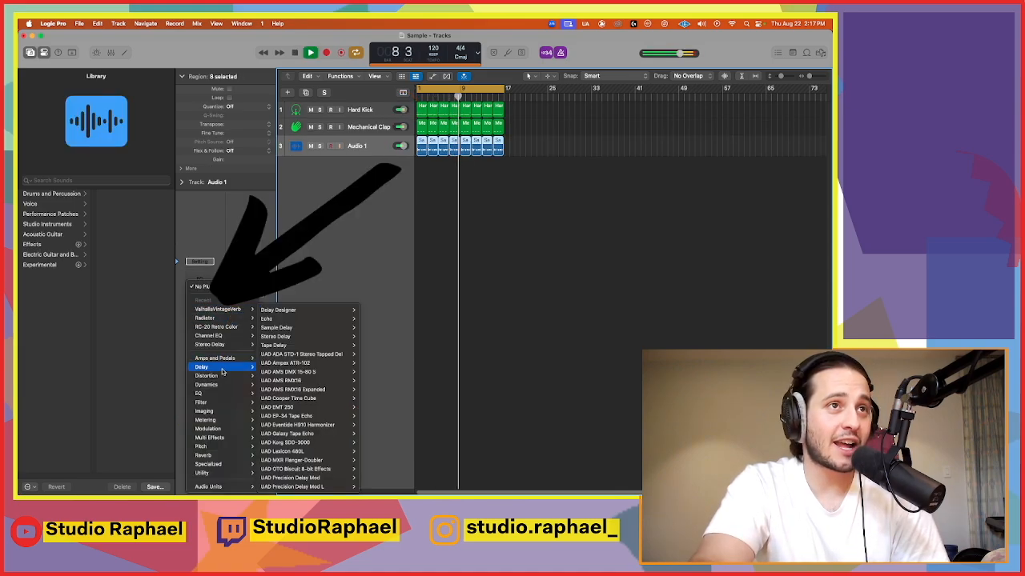
pyautogui.click(371, 322)
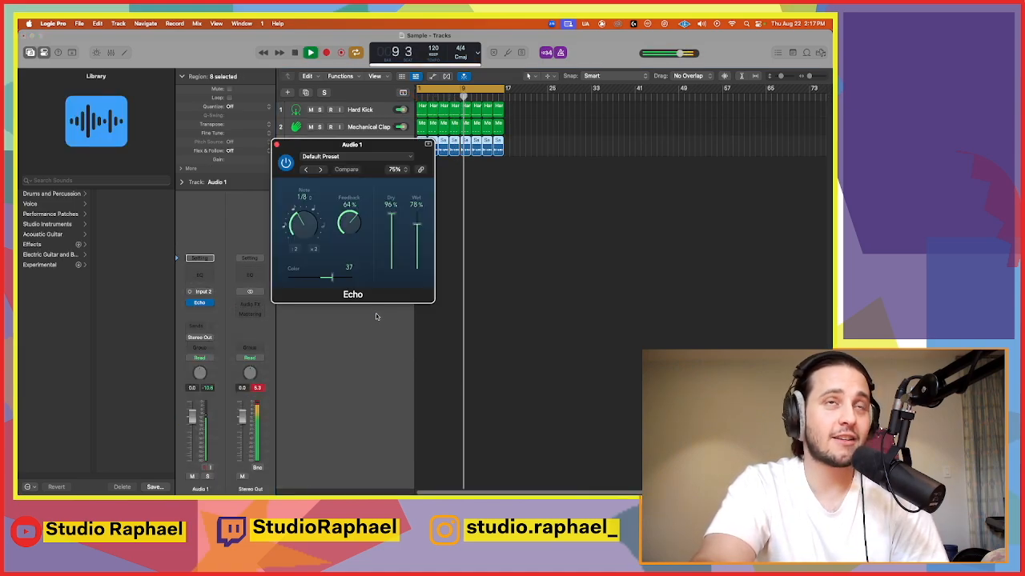
# Step: Lower the Echo's wet level to 64% and insert the Space Designer reverb as a second audio effect on the Audio 1 track
pyautogui.moveTo(417, 218); pyautogui.dragTo(417, 229)
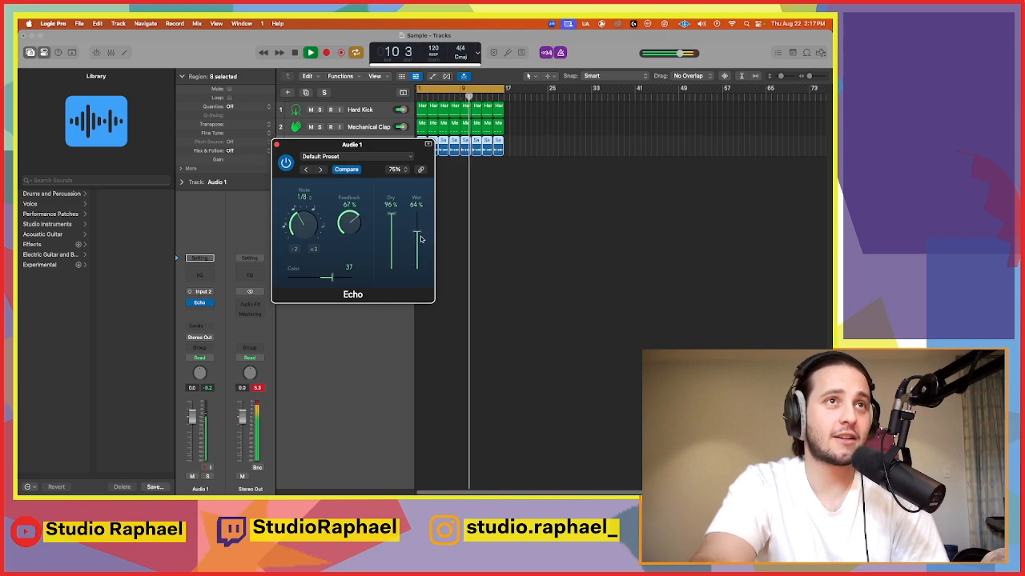
pyautogui.click(201, 311)
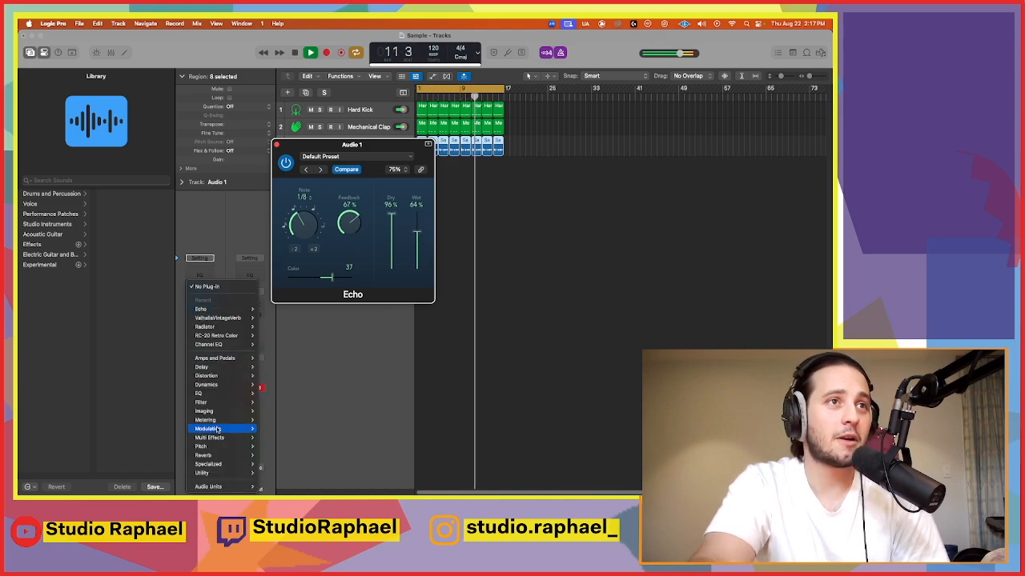
pyautogui.moveTo(204, 454)
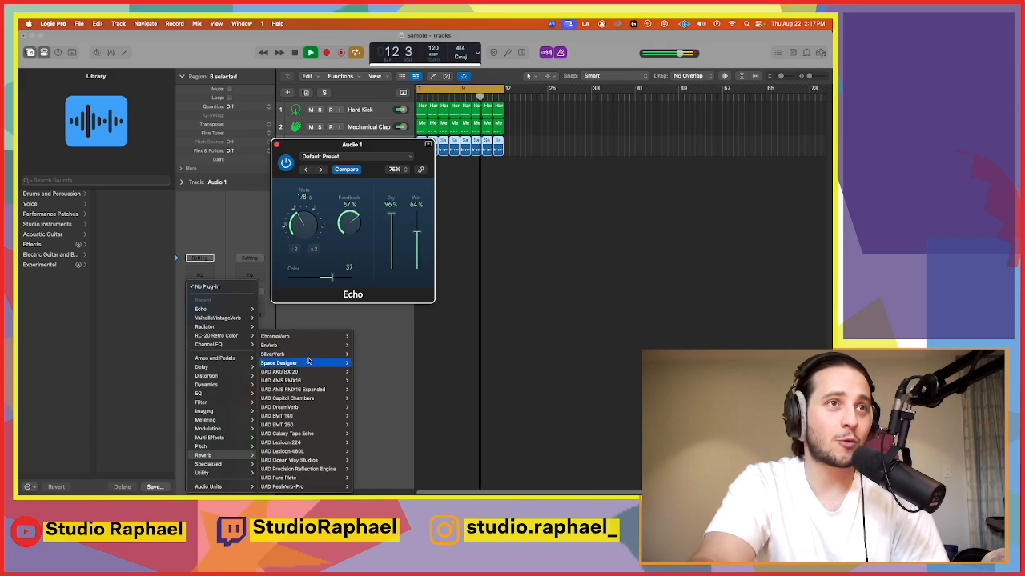
pyautogui.moveTo(304, 363)
pyautogui.click(370, 362)
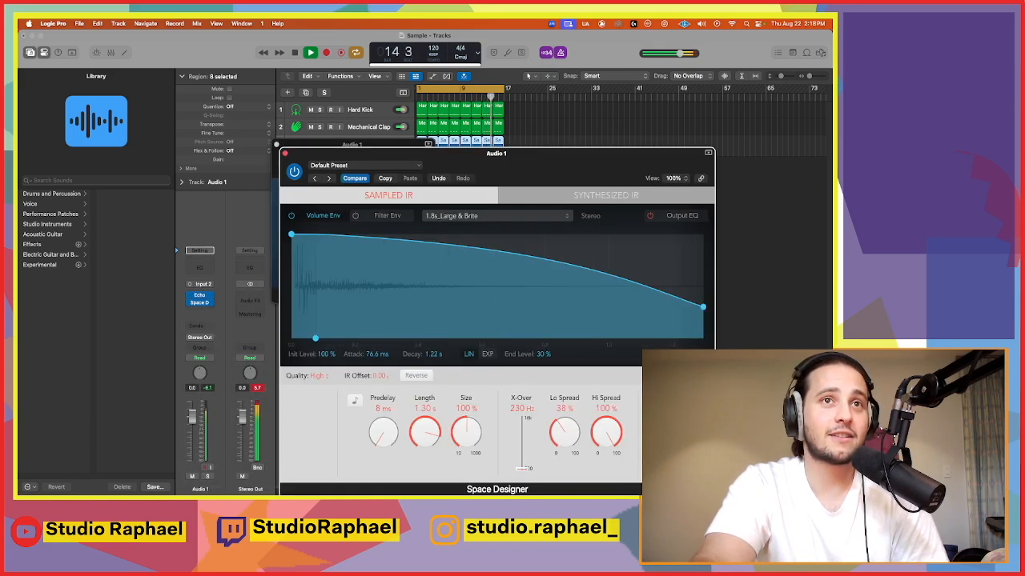
pyautogui.click(285, 153)
pyautogui.click(277, 143)
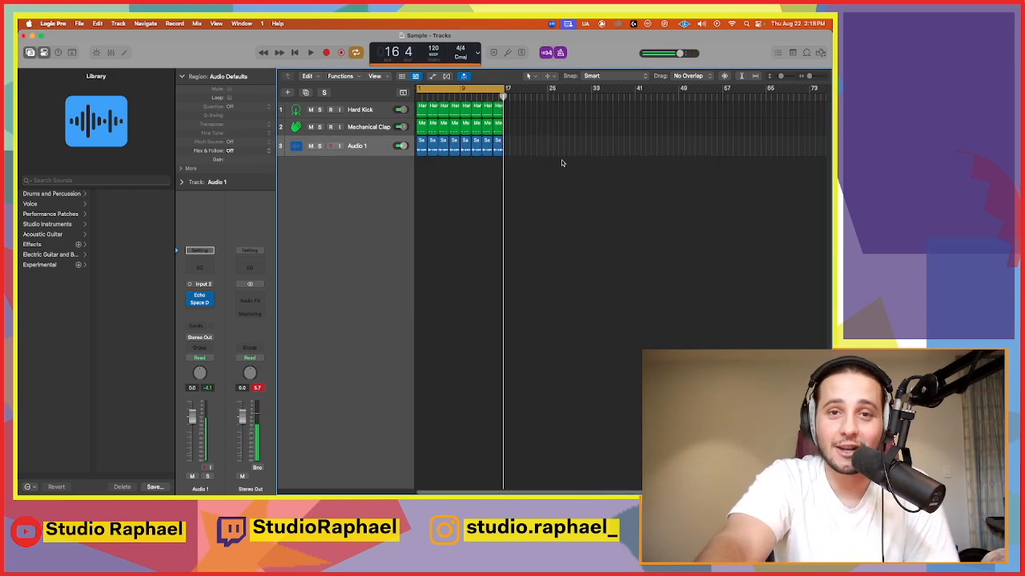
pyautogui.click(286, 93)
pyautogui.press('Escape')
pyautogui.press('super+k')
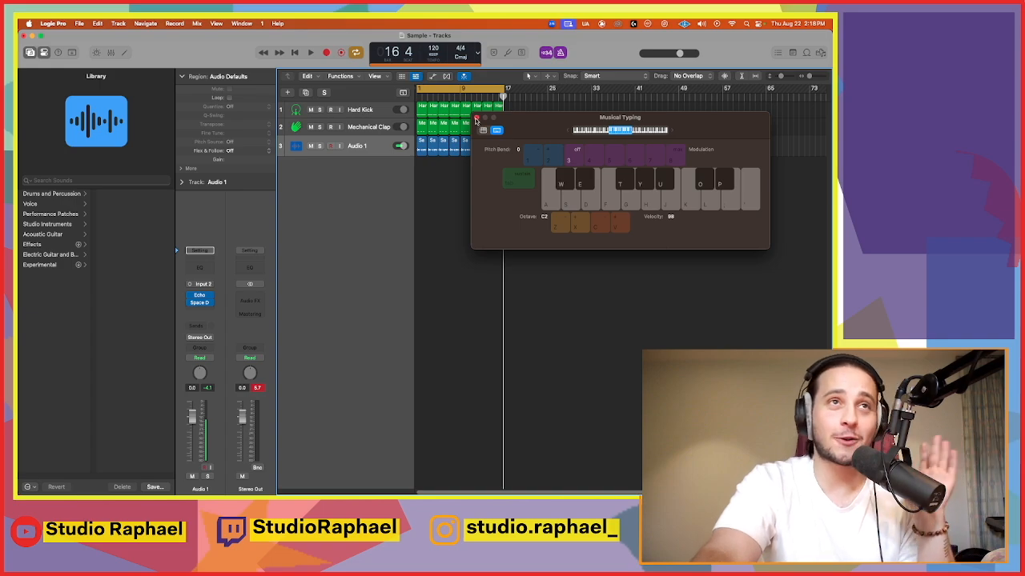
pyautogui.click(477, 118)
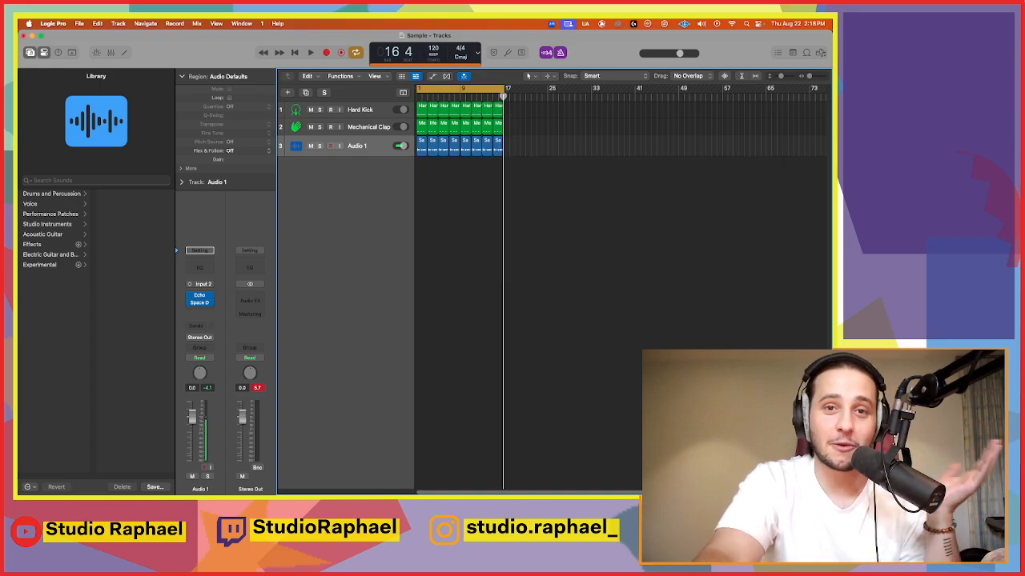